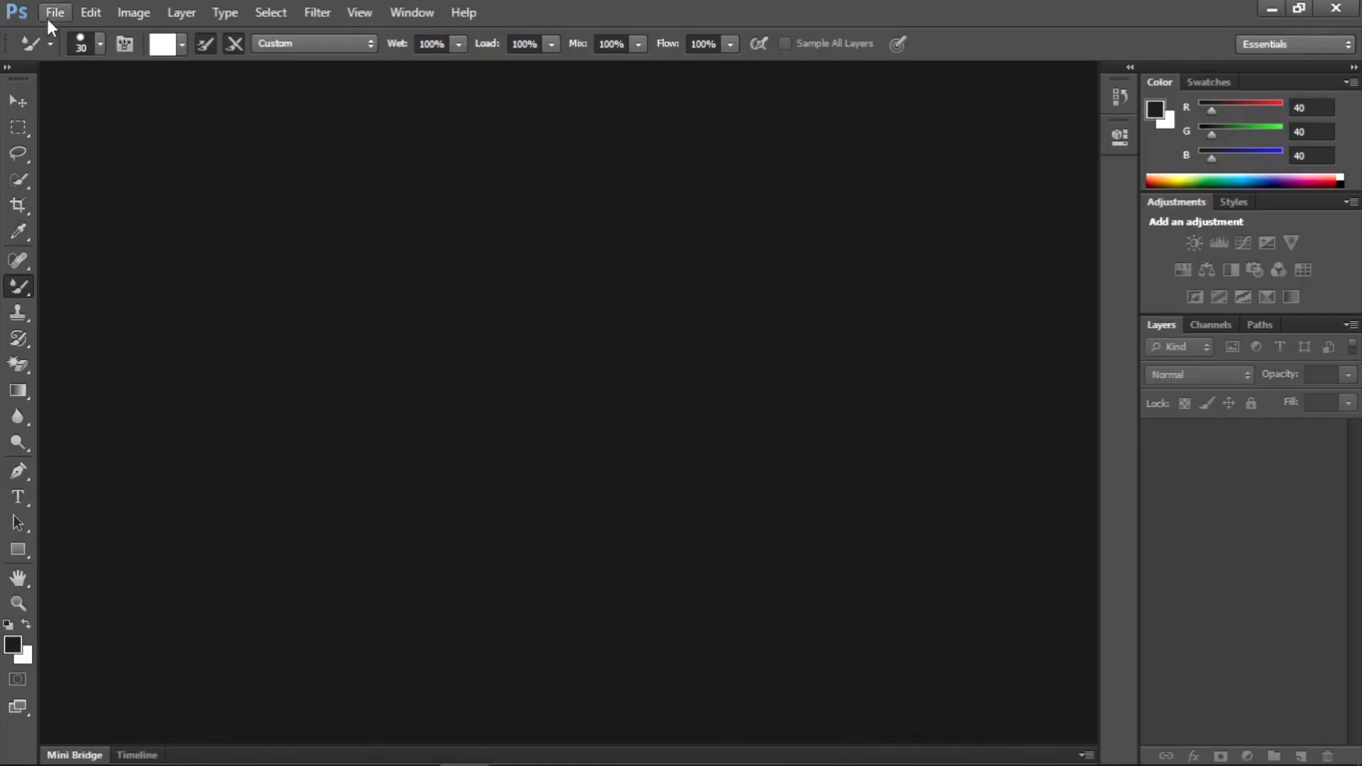
- Switch to Photoshop and open the image download (4) from the Pictures folder
{"action": "left_click", "coordinate": [47, 15]}
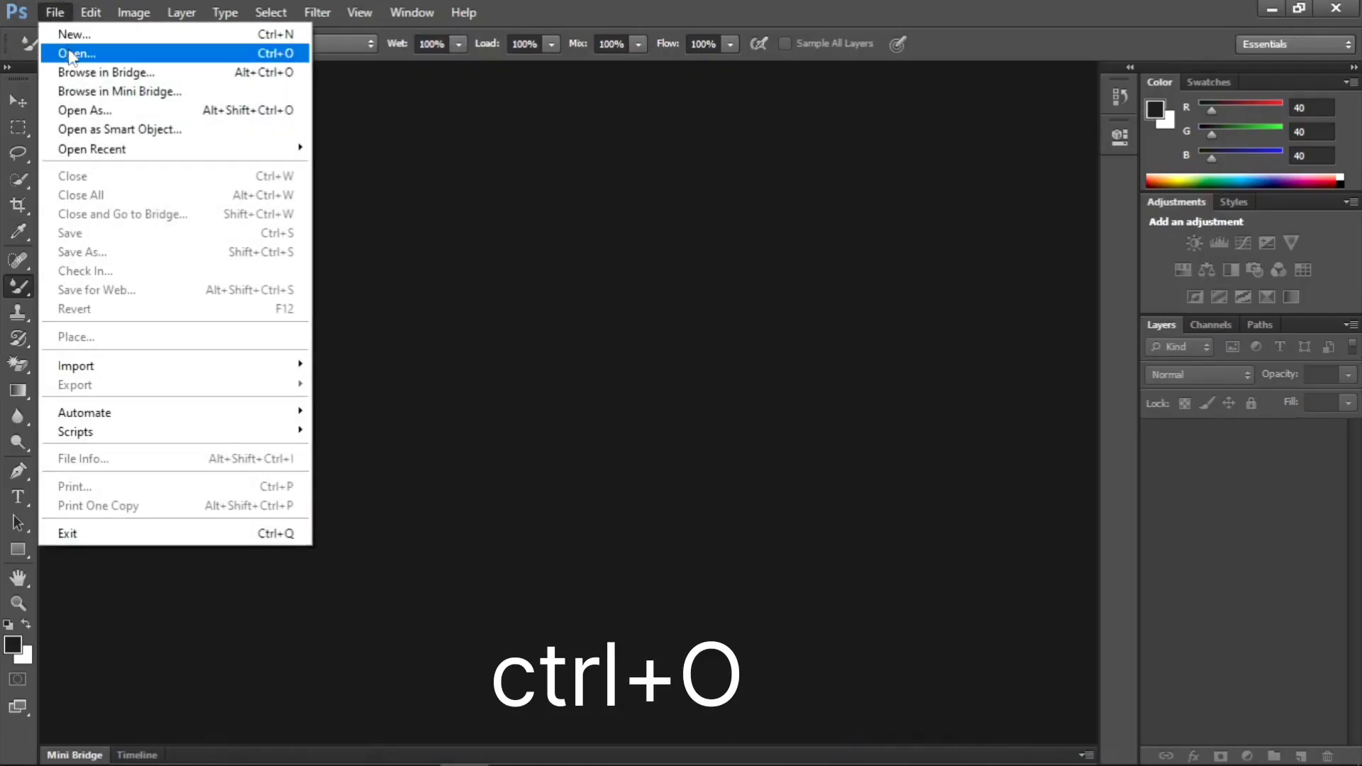
{"action": "left_click", "coordinate": [107, 55]}
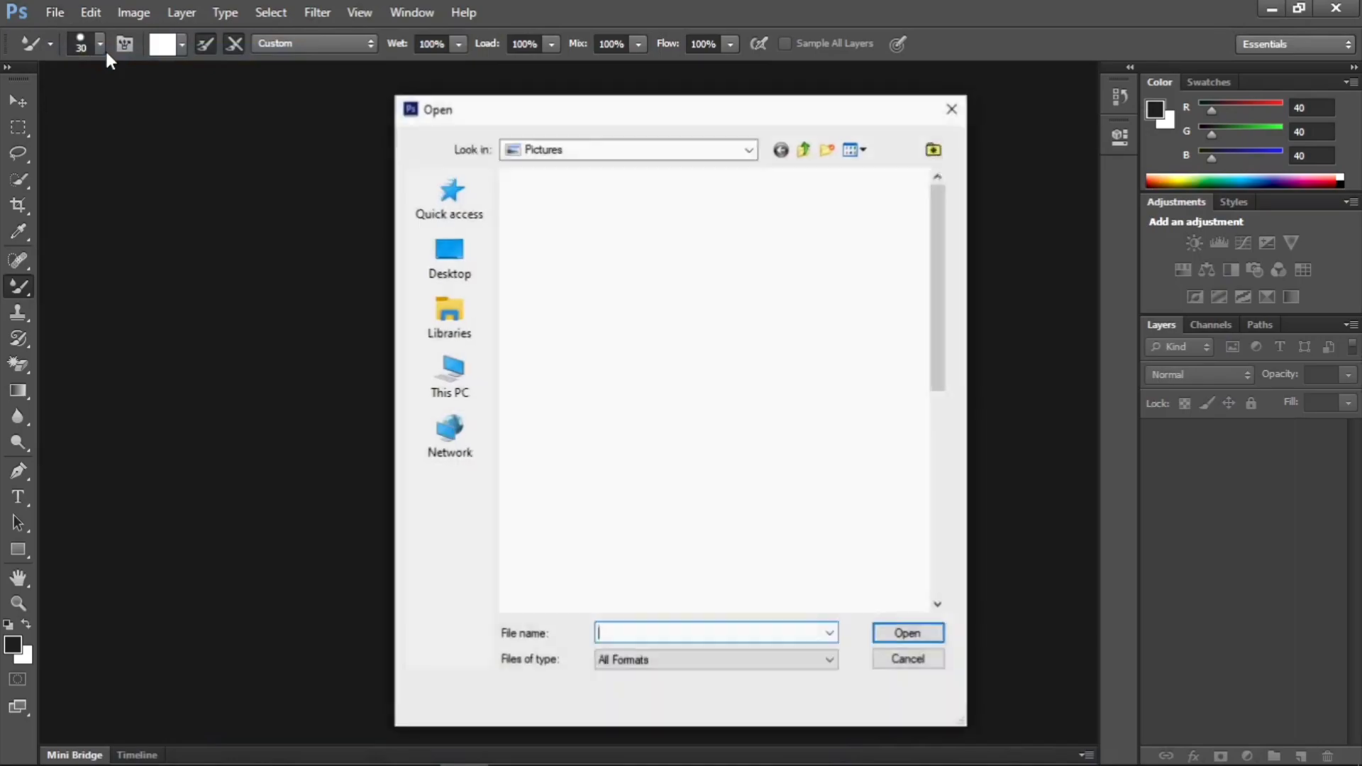
{"action": "left_click_drag", "start_coordinate": [951, 355], "coordinate": [923, 461]}
{"action": "left_click", "coordinate": [668, 464]}
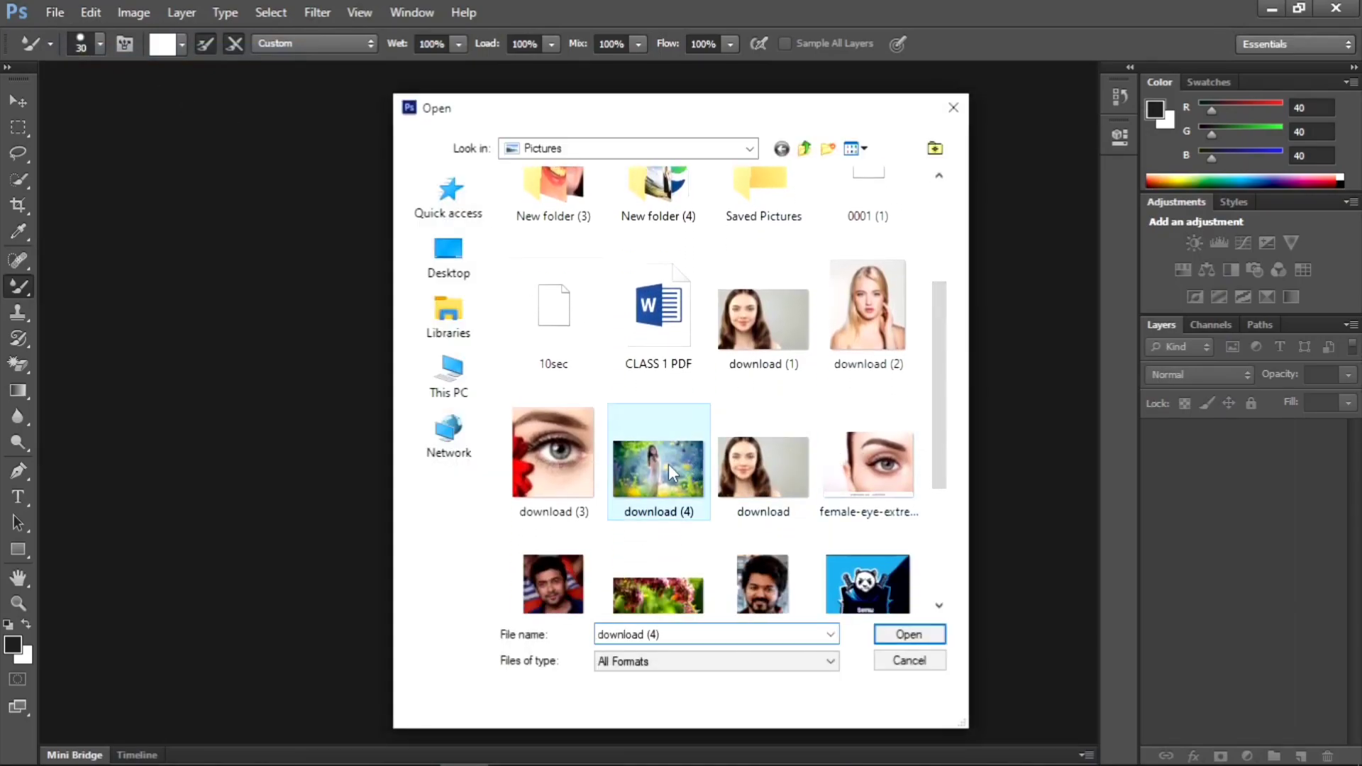
{"action": "left_click", "coordinate": [915, 632]}
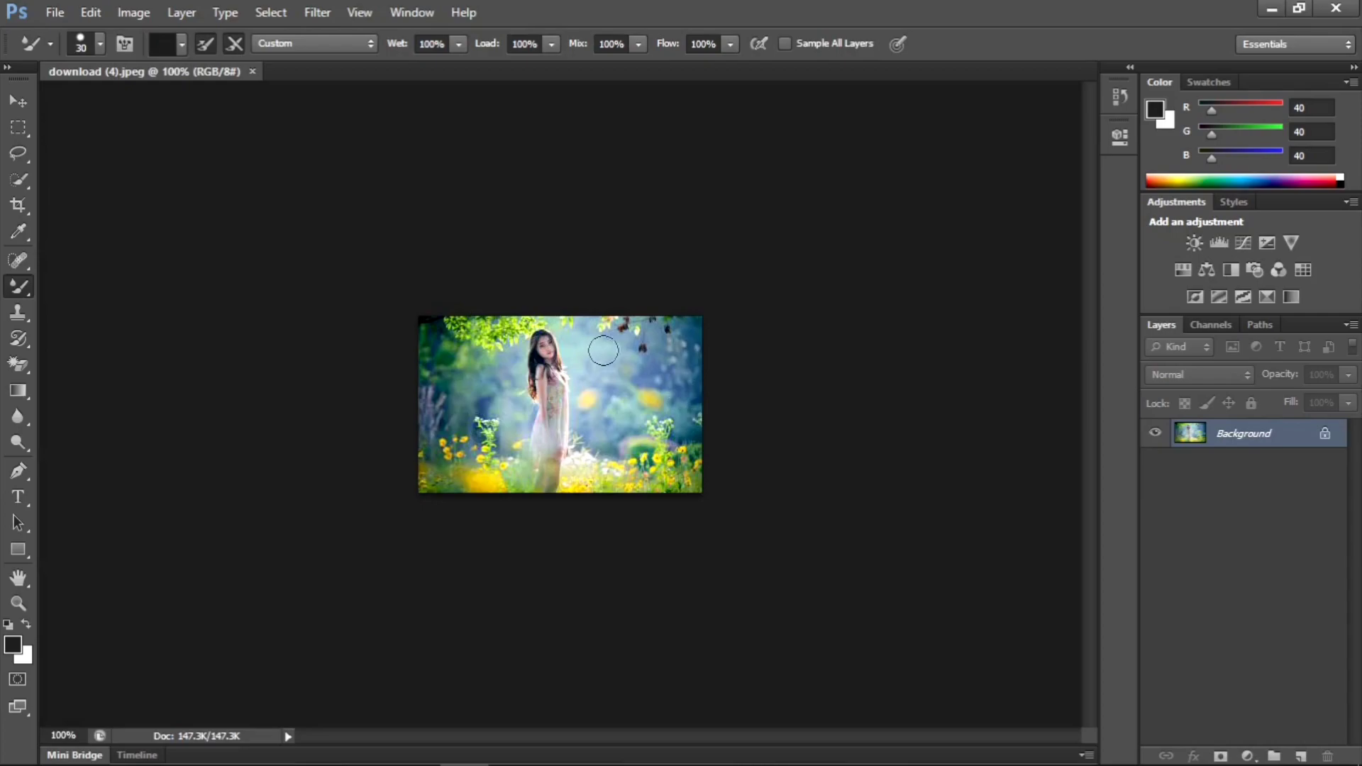
- Magnify the photo to 300% and review the available zoom and fit-to-screen commands
{"action": "key", "text": "ctrl+plus"}
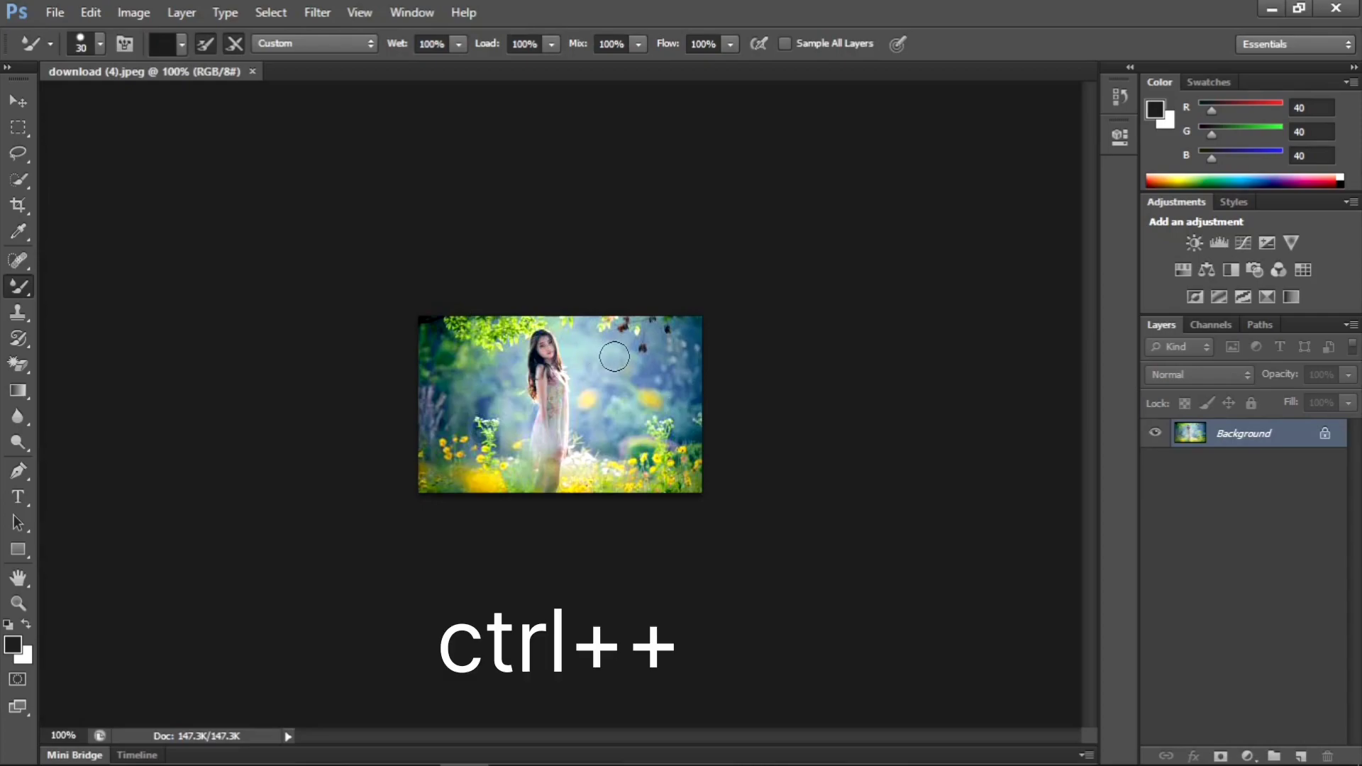
{"action": "key", "text": "ctrl+plus"}
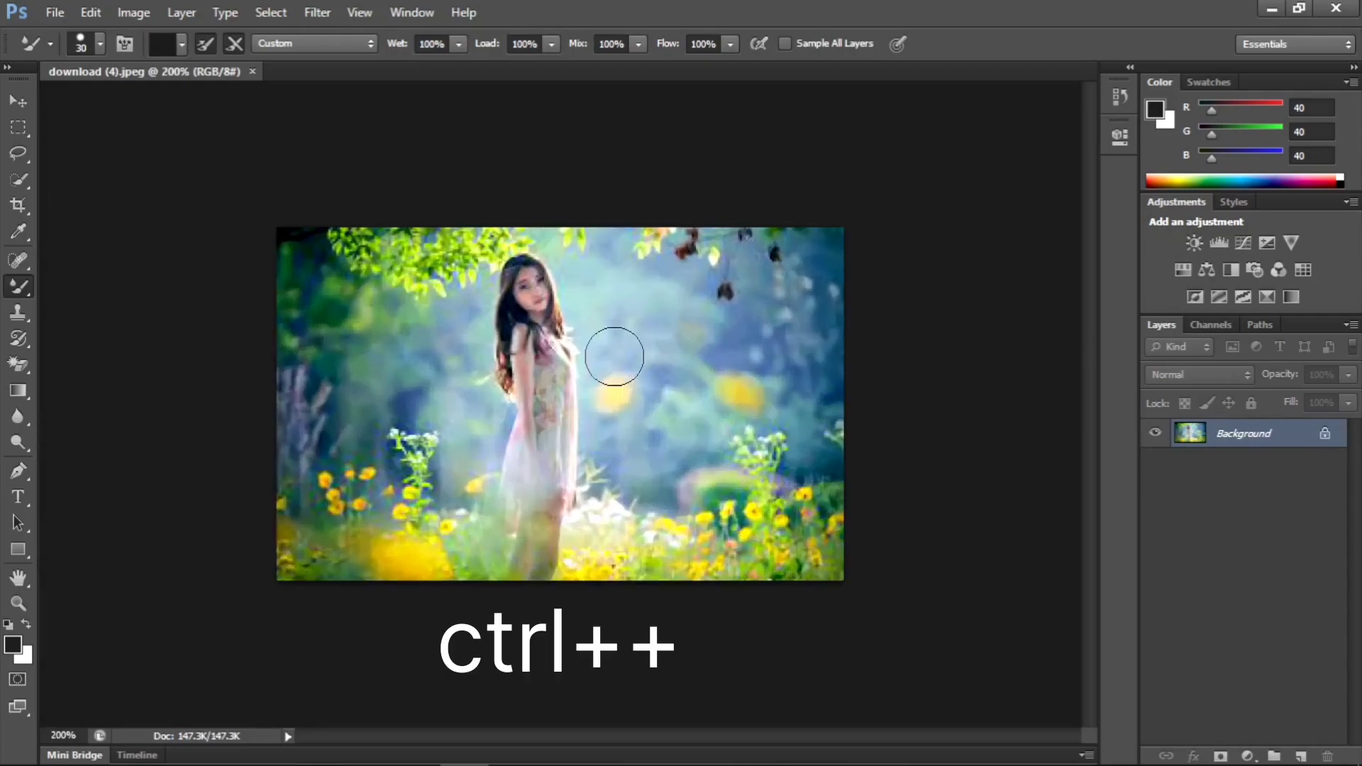
{"action": "key", "text": "ctrl+plus"}
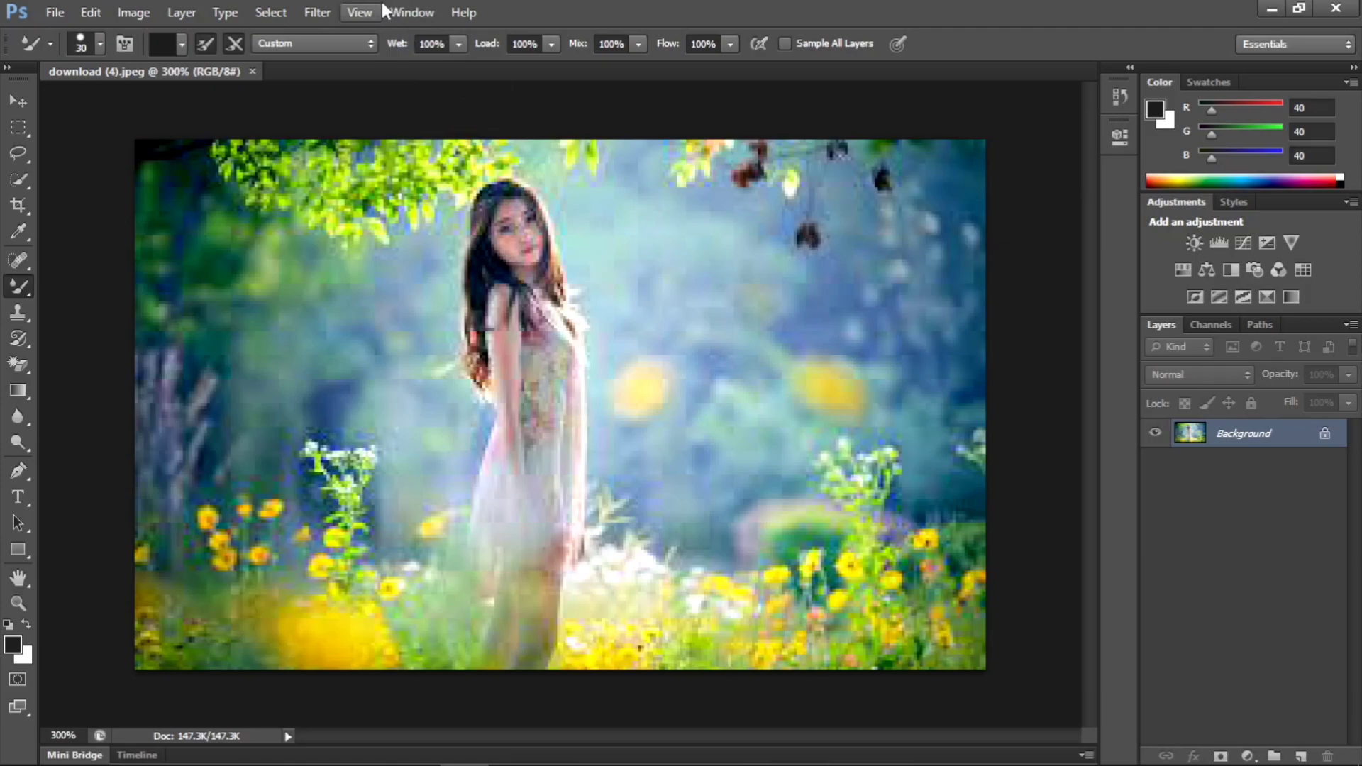
{"action": "left_click", "coordinate": [360, 12]}
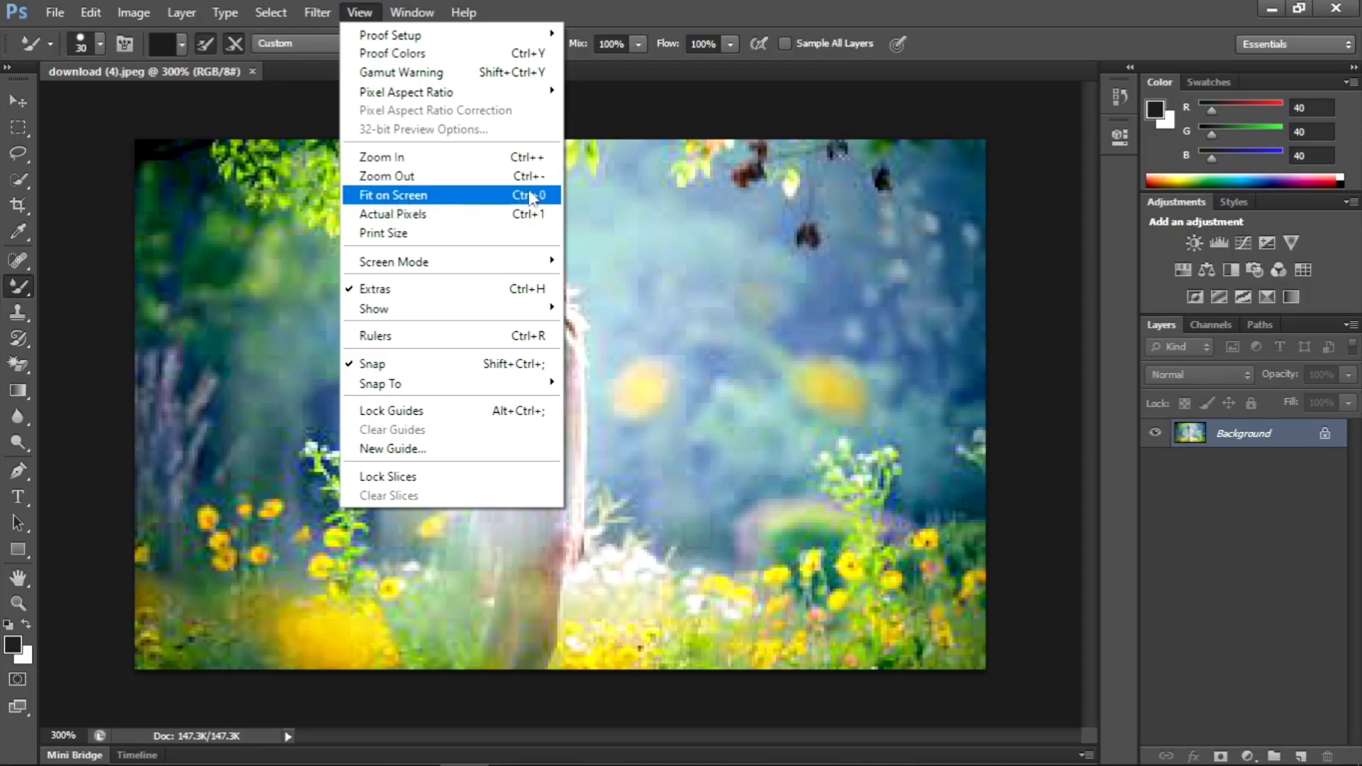
{"action": "left_click", "coordinate": [614, 232]}
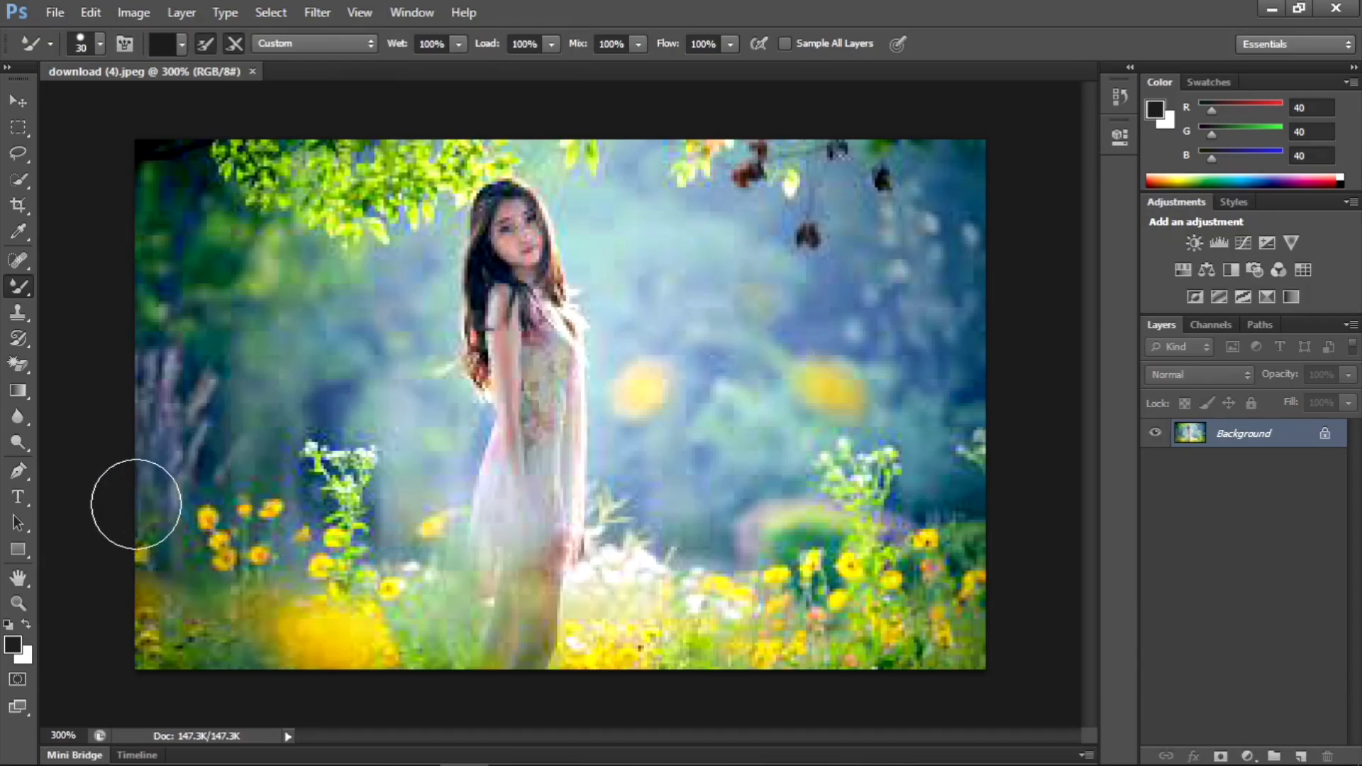
- Activate the Type tool and look through the available fonts and font styles
{"action": "left_click", "coordinate": [18, 503]}
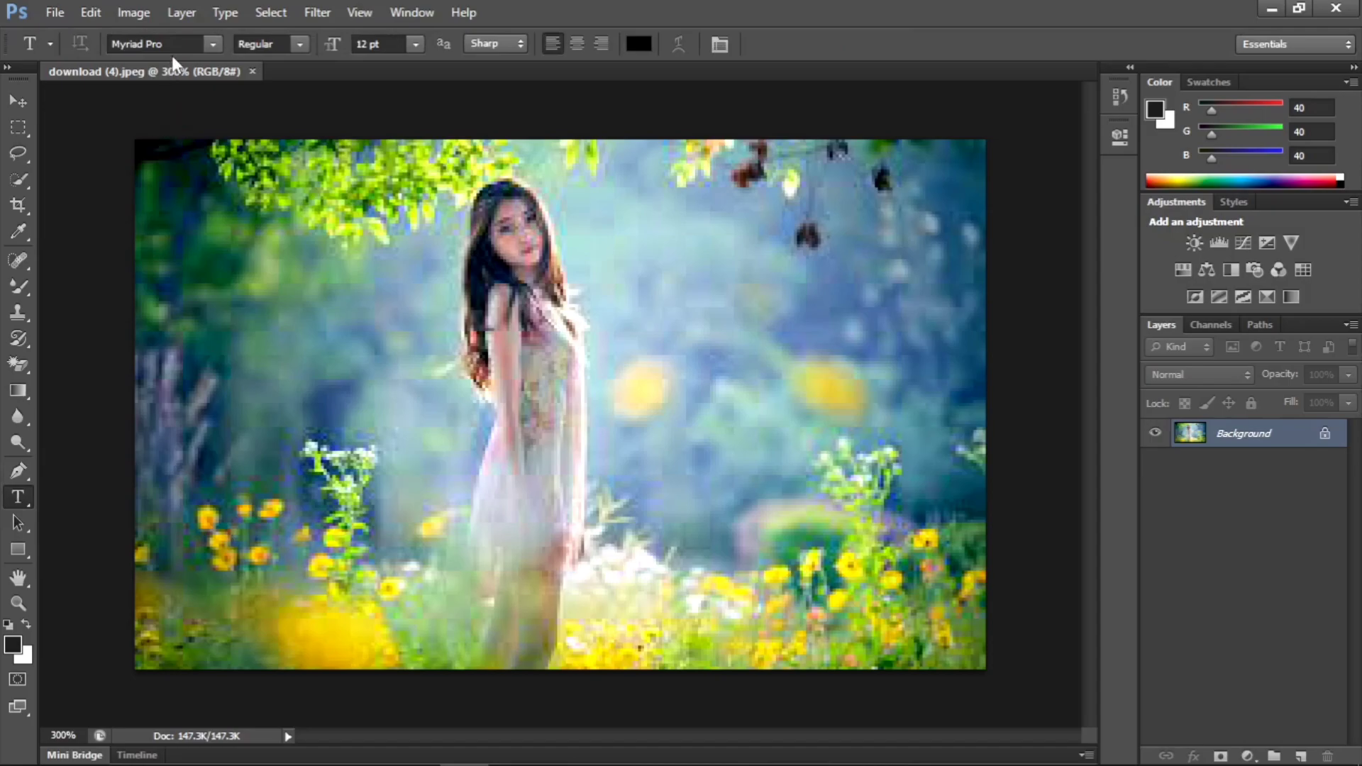
{"action": "left_click", "coordinate": [212, 44]}
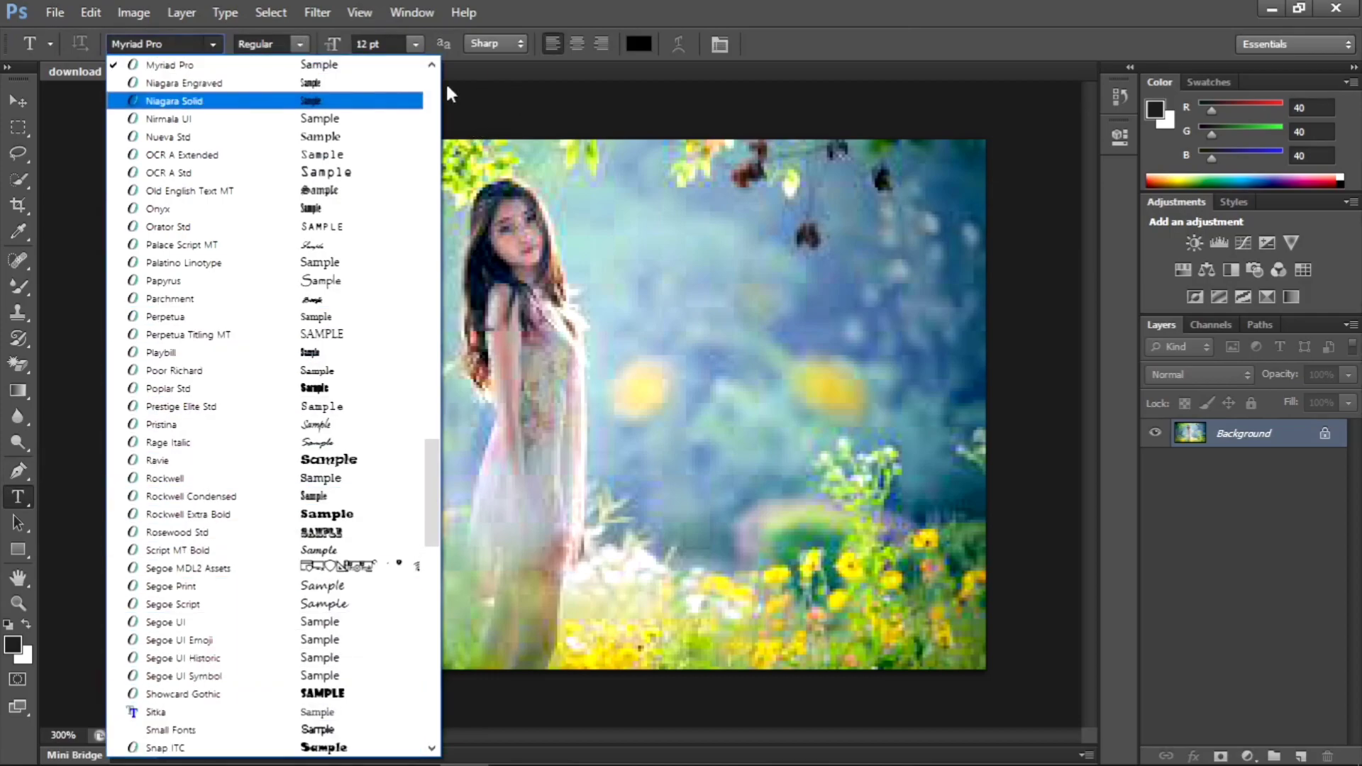
{"action": "left_click", "coordinate": [300, 41]}
{"action": "left_click", "coordinate": [300, 40]}
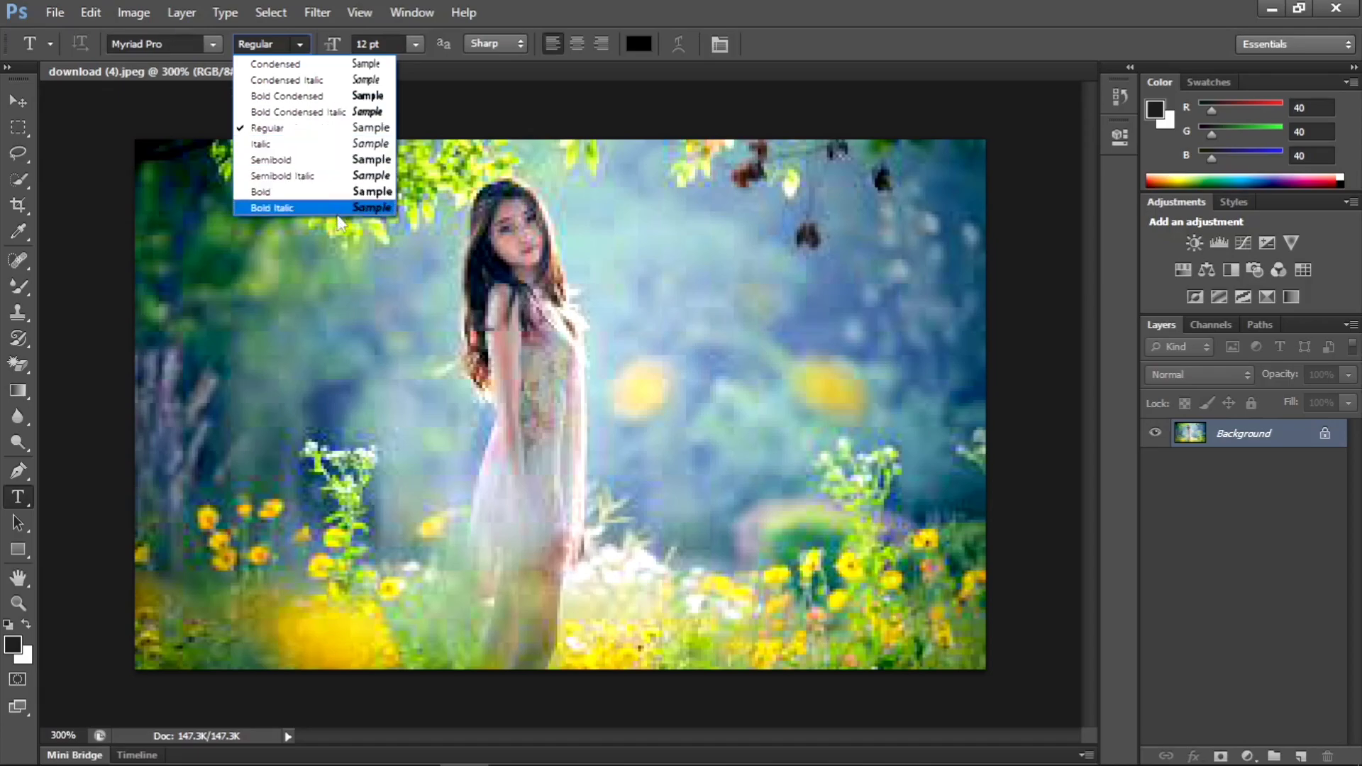
{"action": "left_click", "coordinate": [410, 37]}
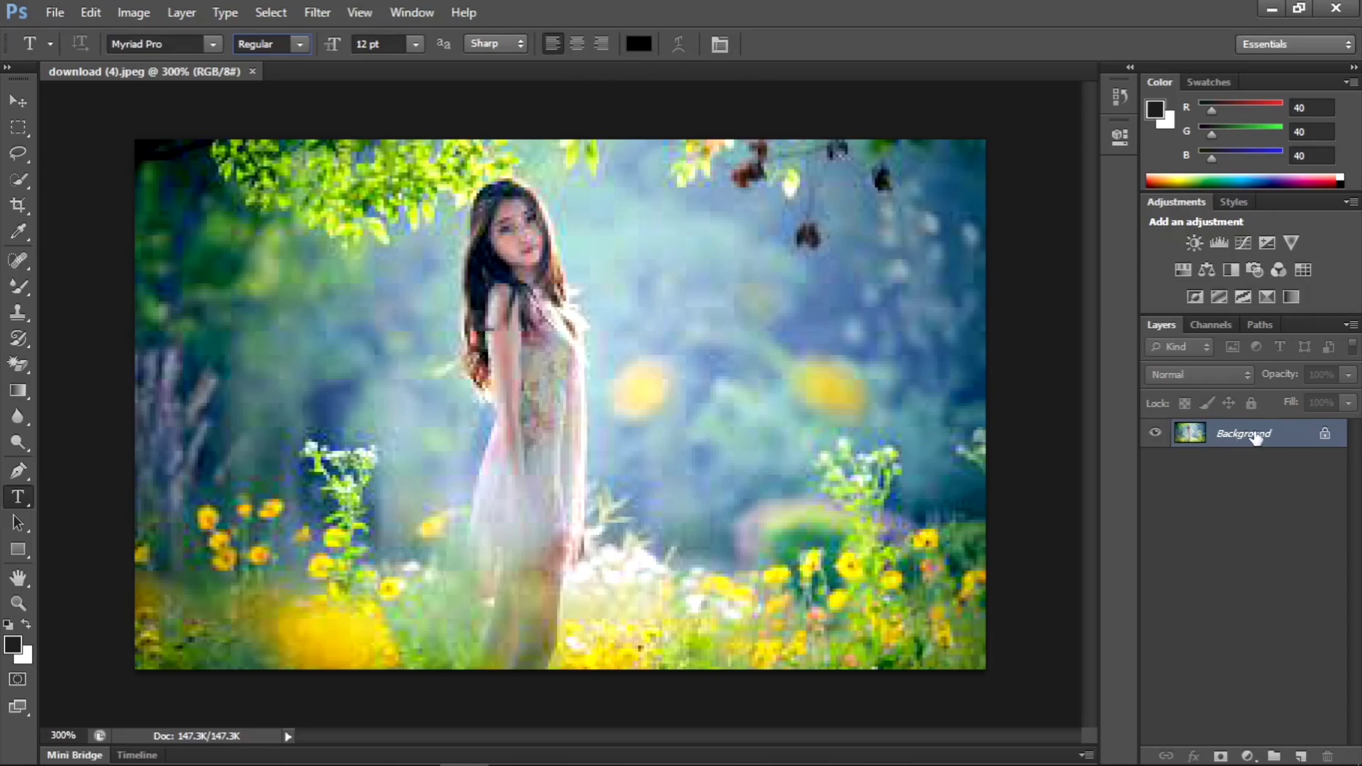
- Convert the locked Background into a regular layer named Layer 0 and duplicate it
{"action": "double_click", "coordinate": [1325, 438]}
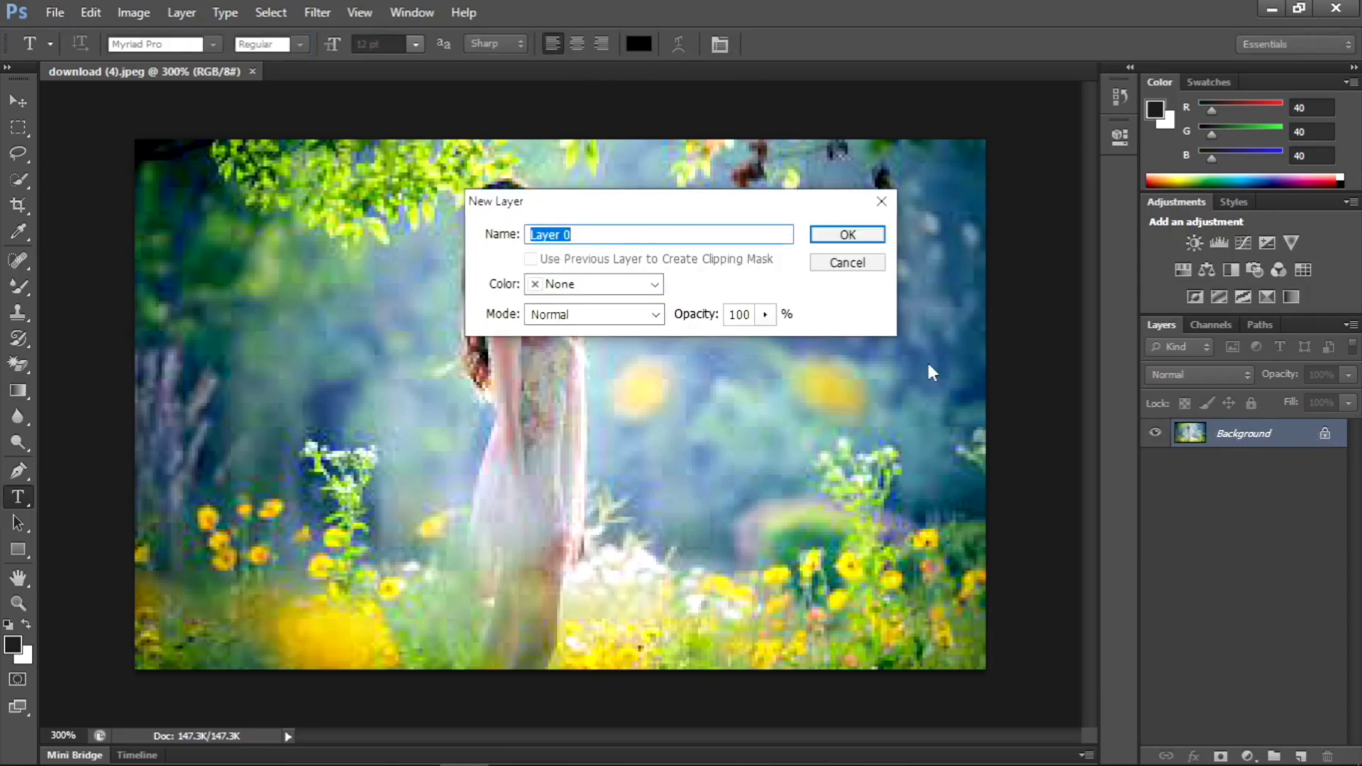
{"action": "left_click", "coordinate": [851, 236]}
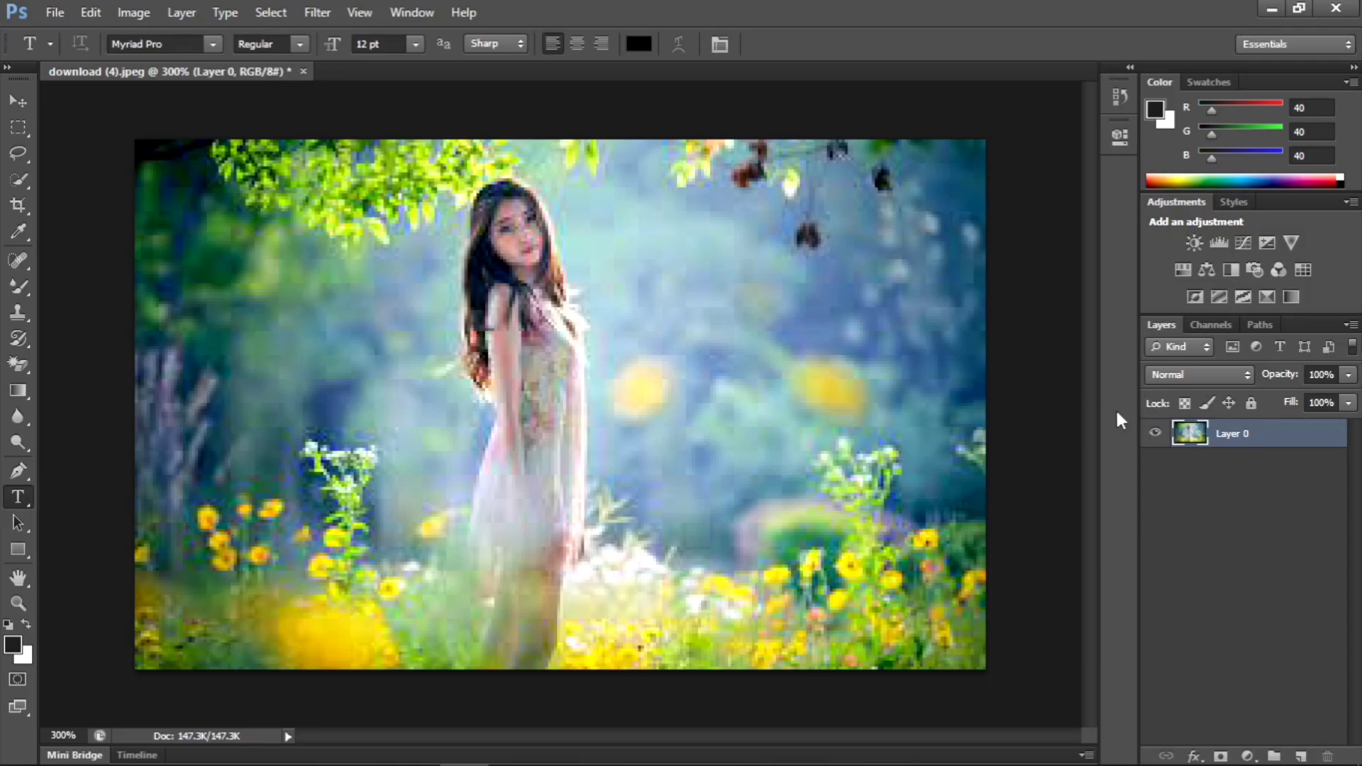
{"action": "key", "text": "ctrl+shift+n"}
{"action": "left_click_drag", "start_coordinate": [1239, 440], "coordinate": [1300, 756]}
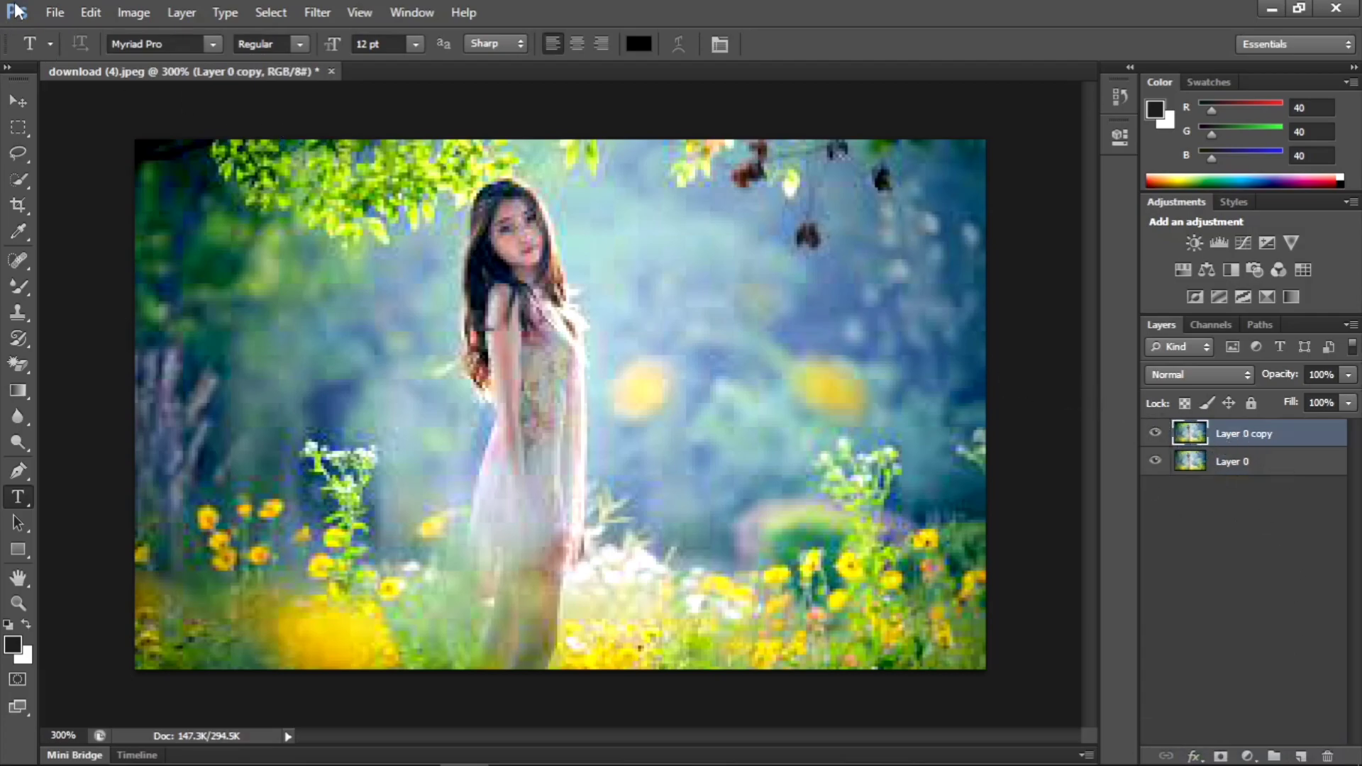
- Add a new empty layer named Layer 1 above the duplicated photo layer, with Normal mode and 100% opacity
{"action": "left_click", "coordinate": [179, 12]}
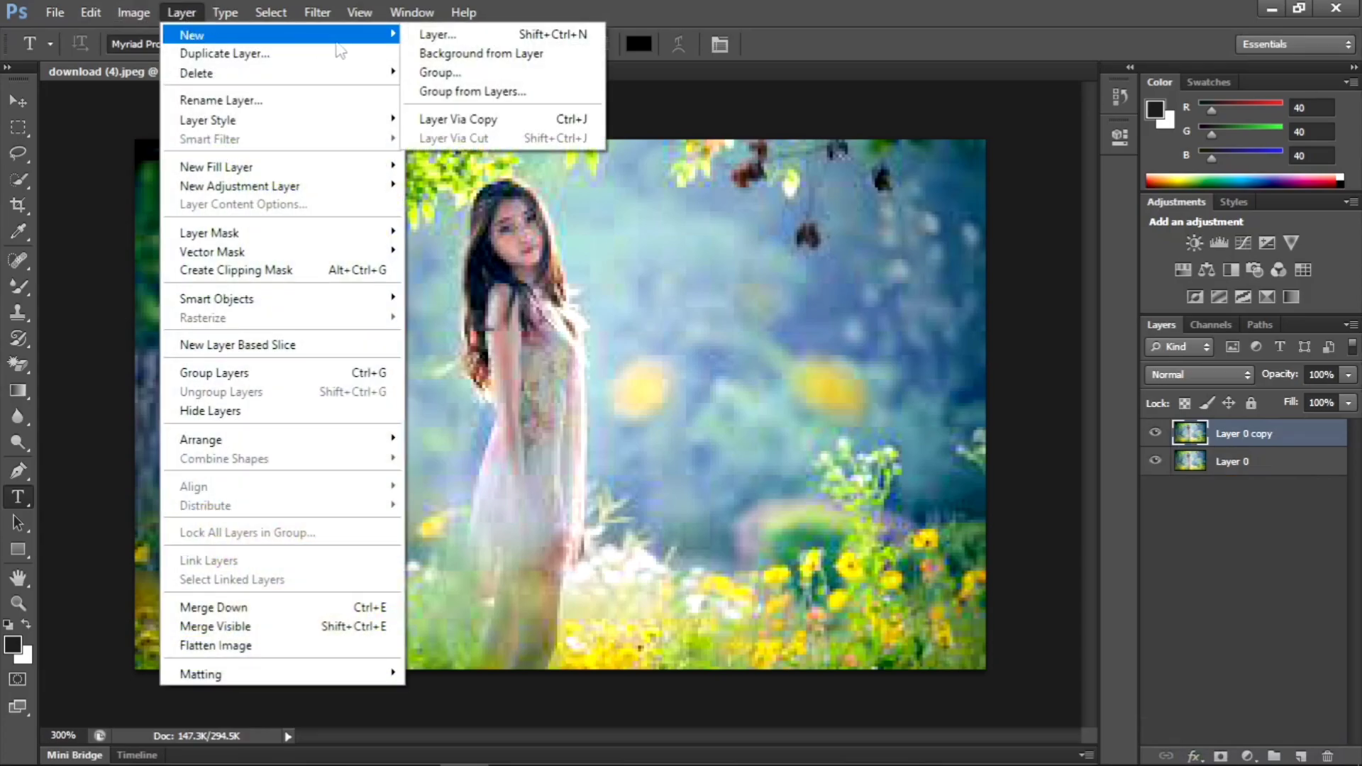
{"action": "left_click", "coordinate": [429, 35]}
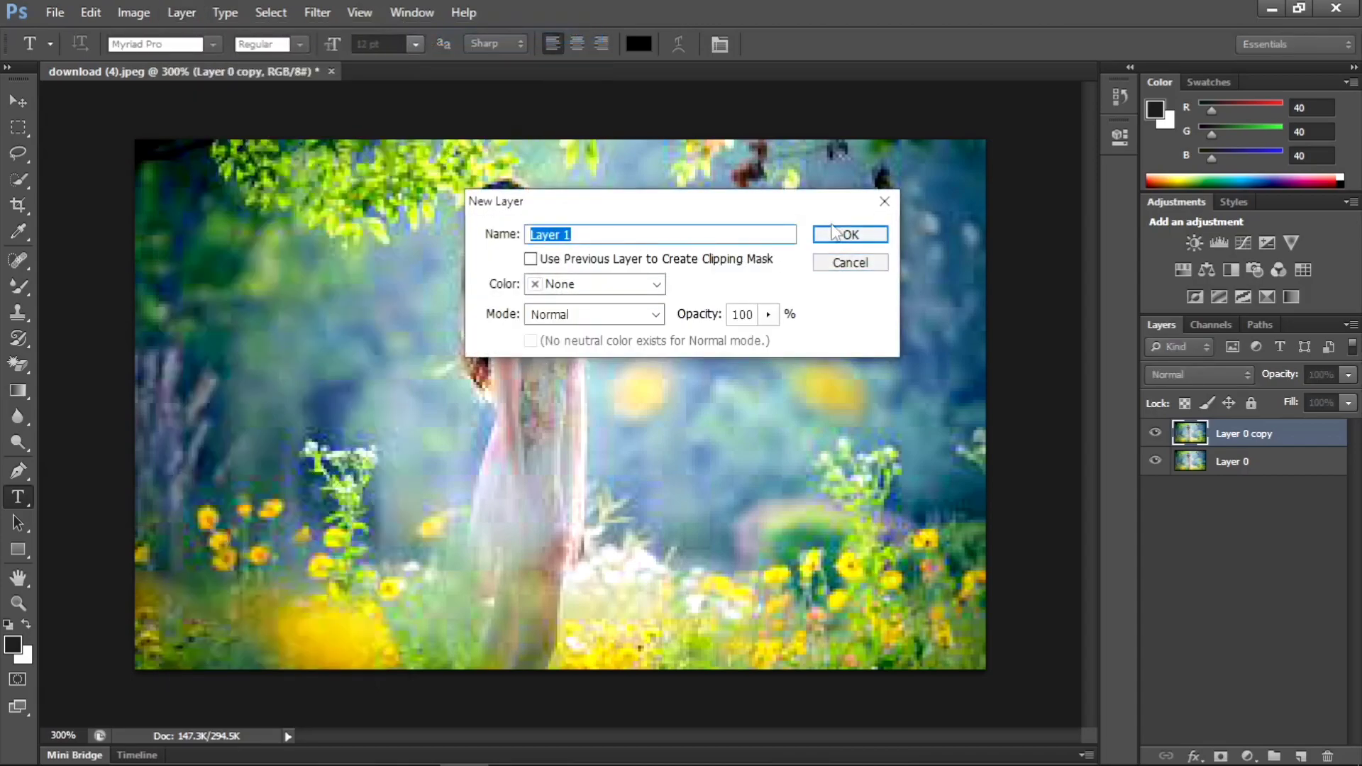
{"action": "left_click", "coordinate": [837, 233]}
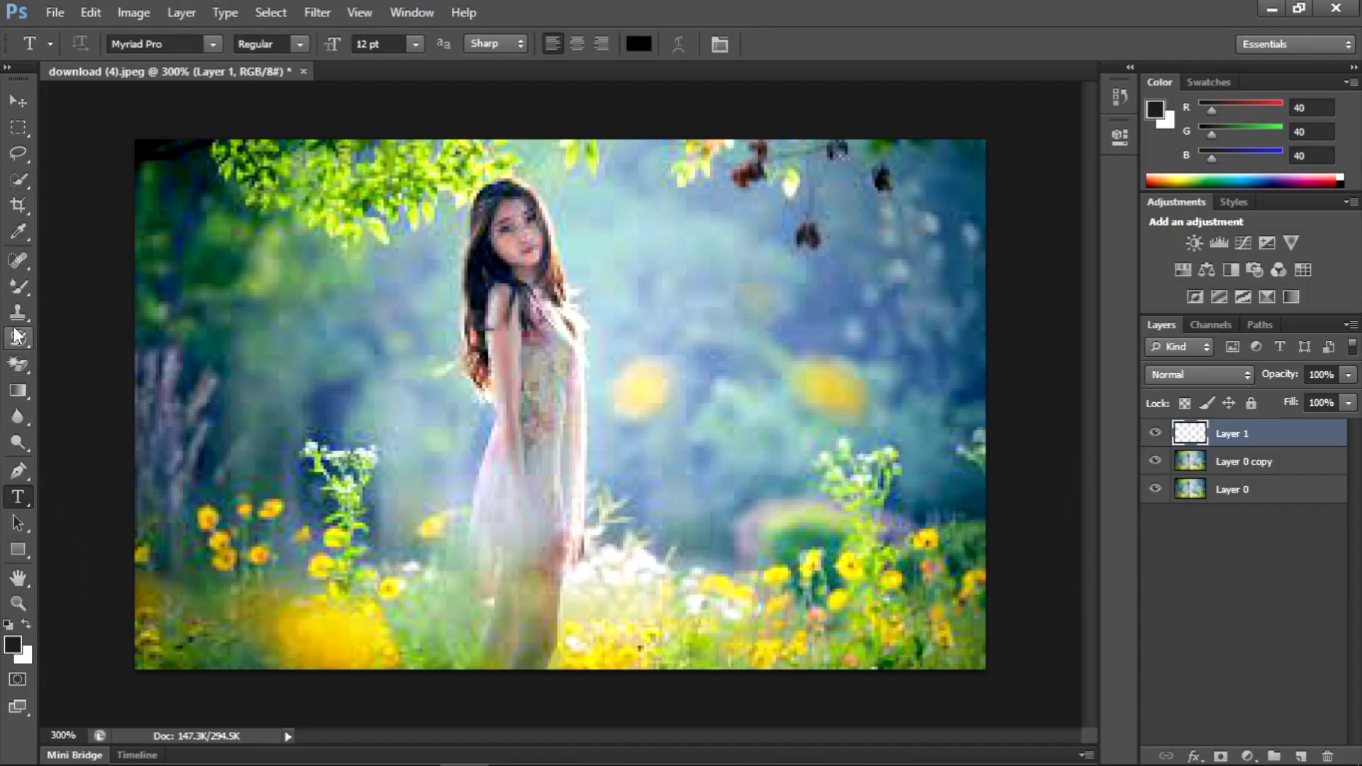
- Change the active painting tool from the Mixer Brush to the regular Brush Tool
{"action": "left_click", "coordinate": [19, 291]}
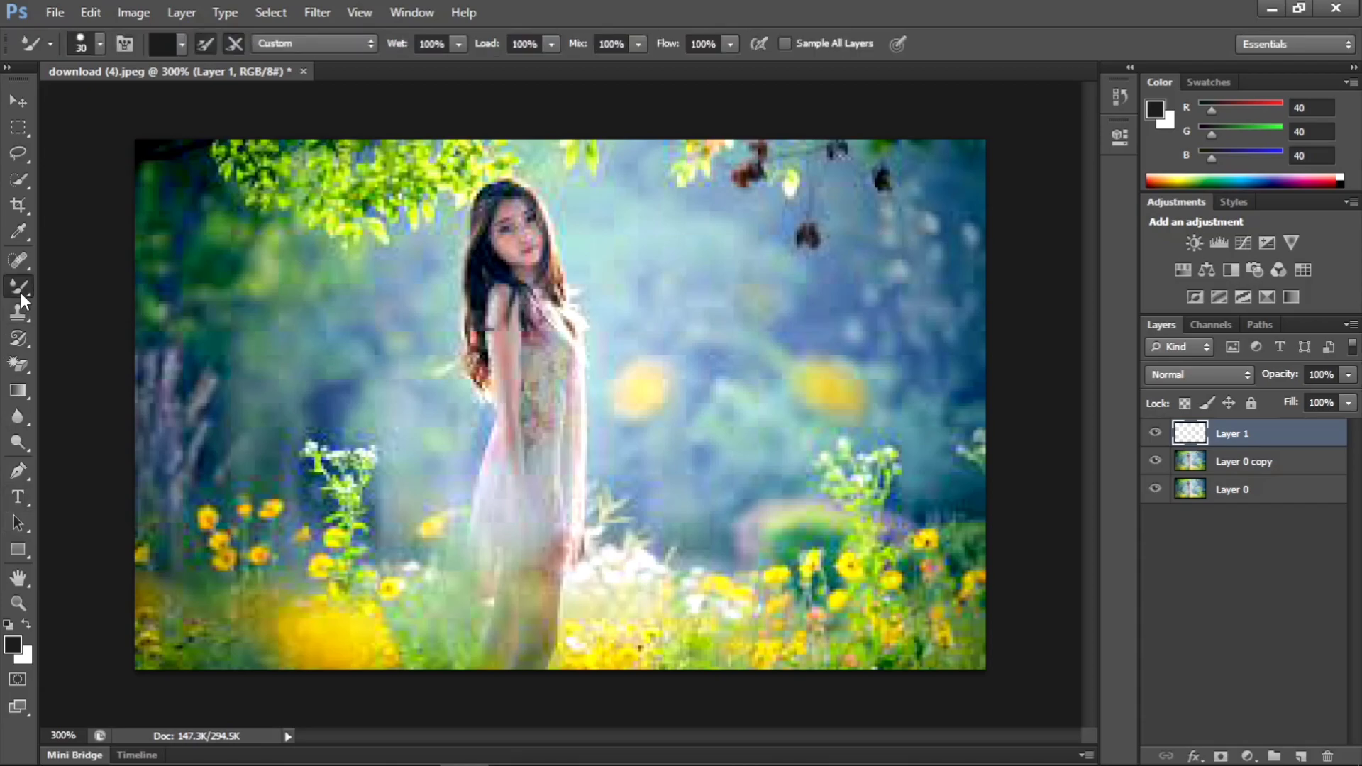
{"action": "right_click", "coordinate": [19, 293]}
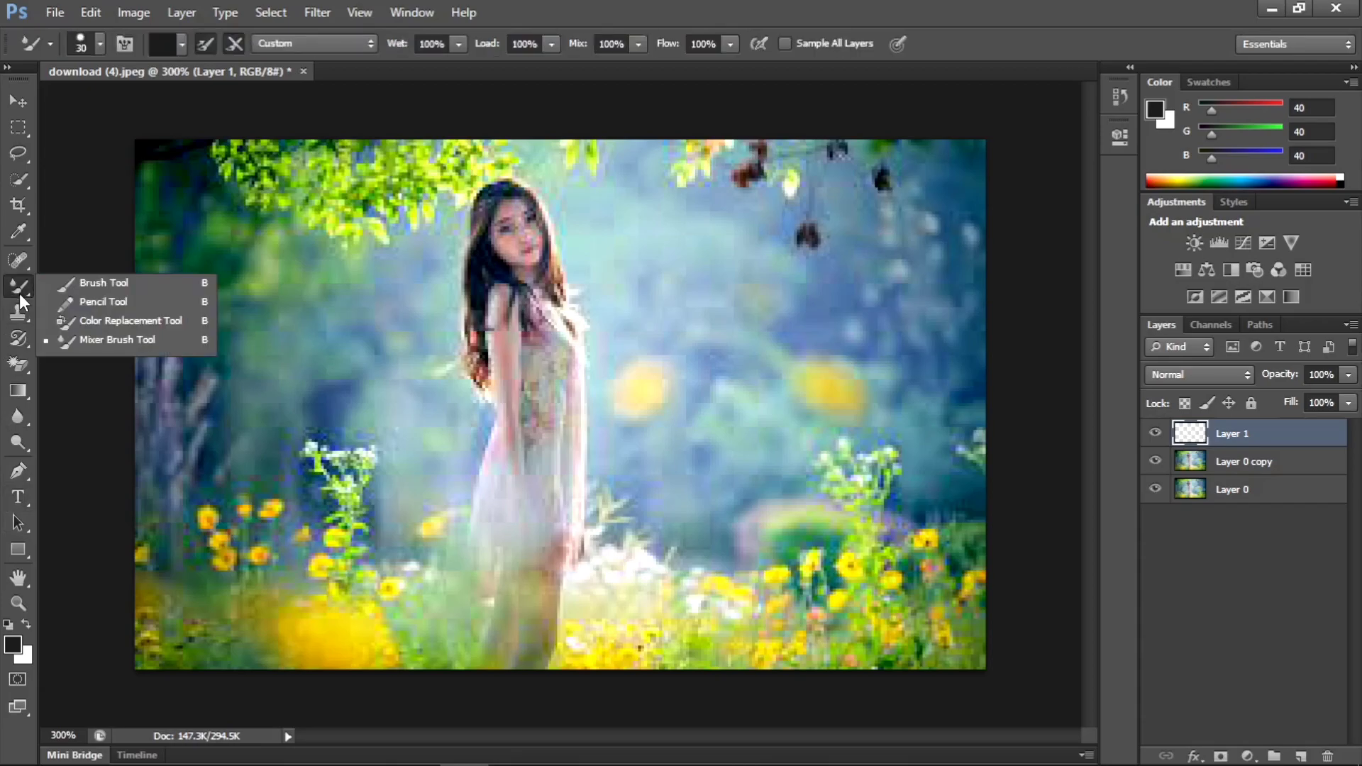
{"action": "left_click", "coordinate": [101, 284]}
{"action": "key", "text": "b"}
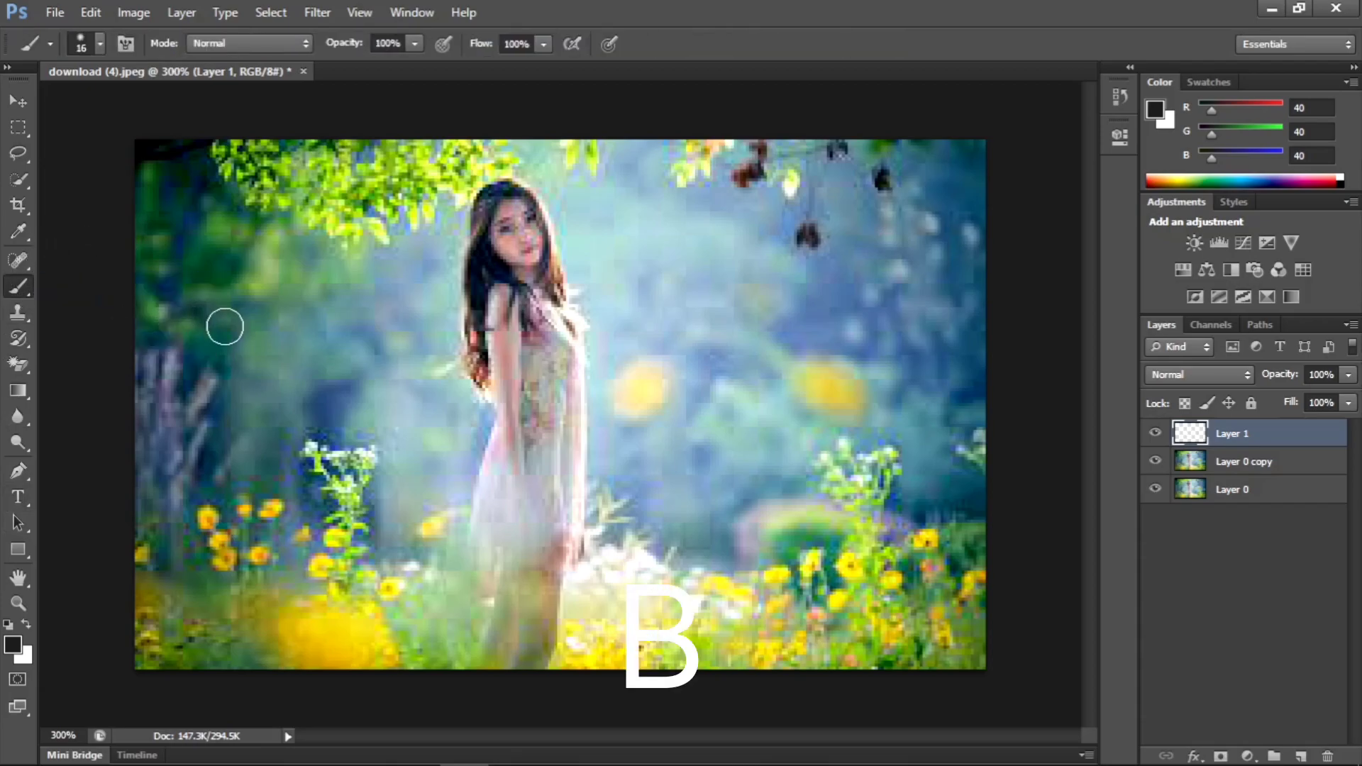
- Set the foreground color to purple c43fe0 and paint a soft looping scribble beside the woman, over the blurred yellow flowers
{"action": "left_click", "coordinate": [18, 648]}
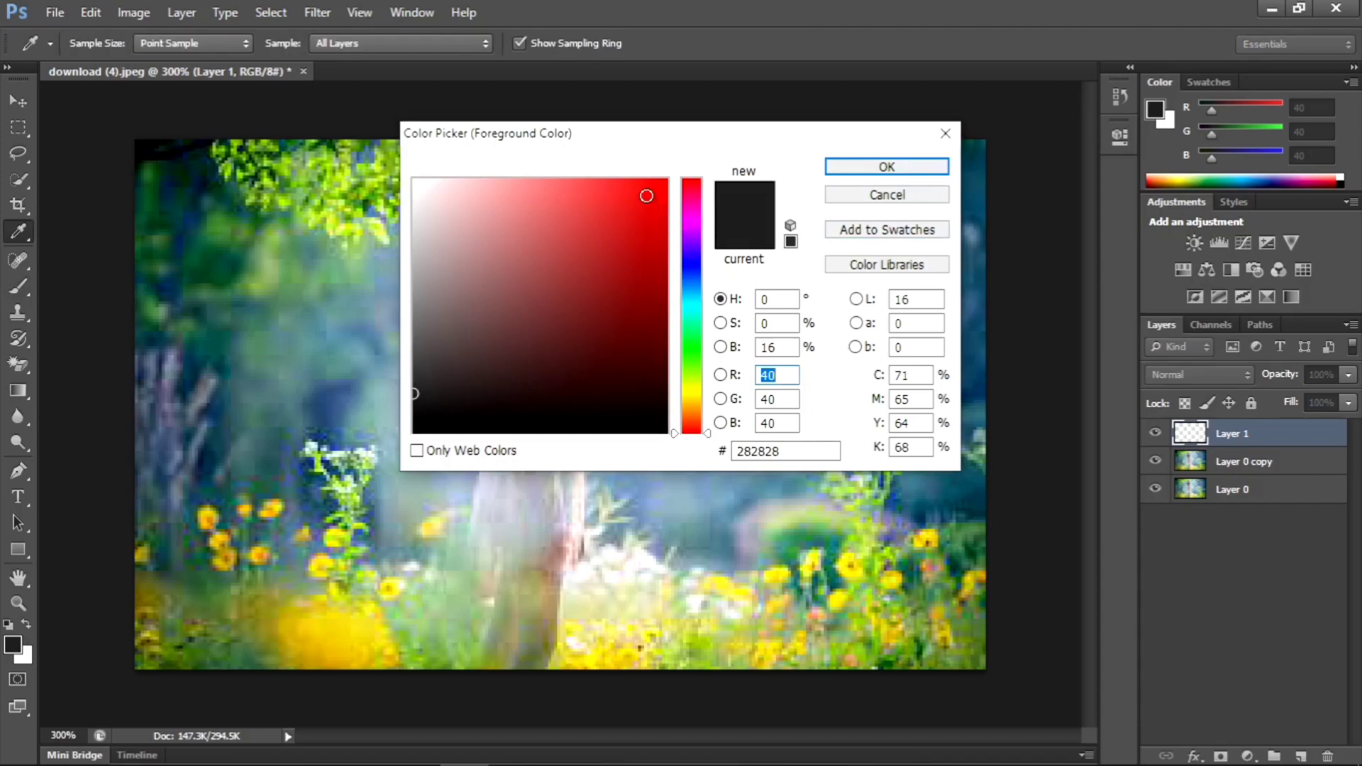
{"action": "left_click", "coordinate": [646, 196]}
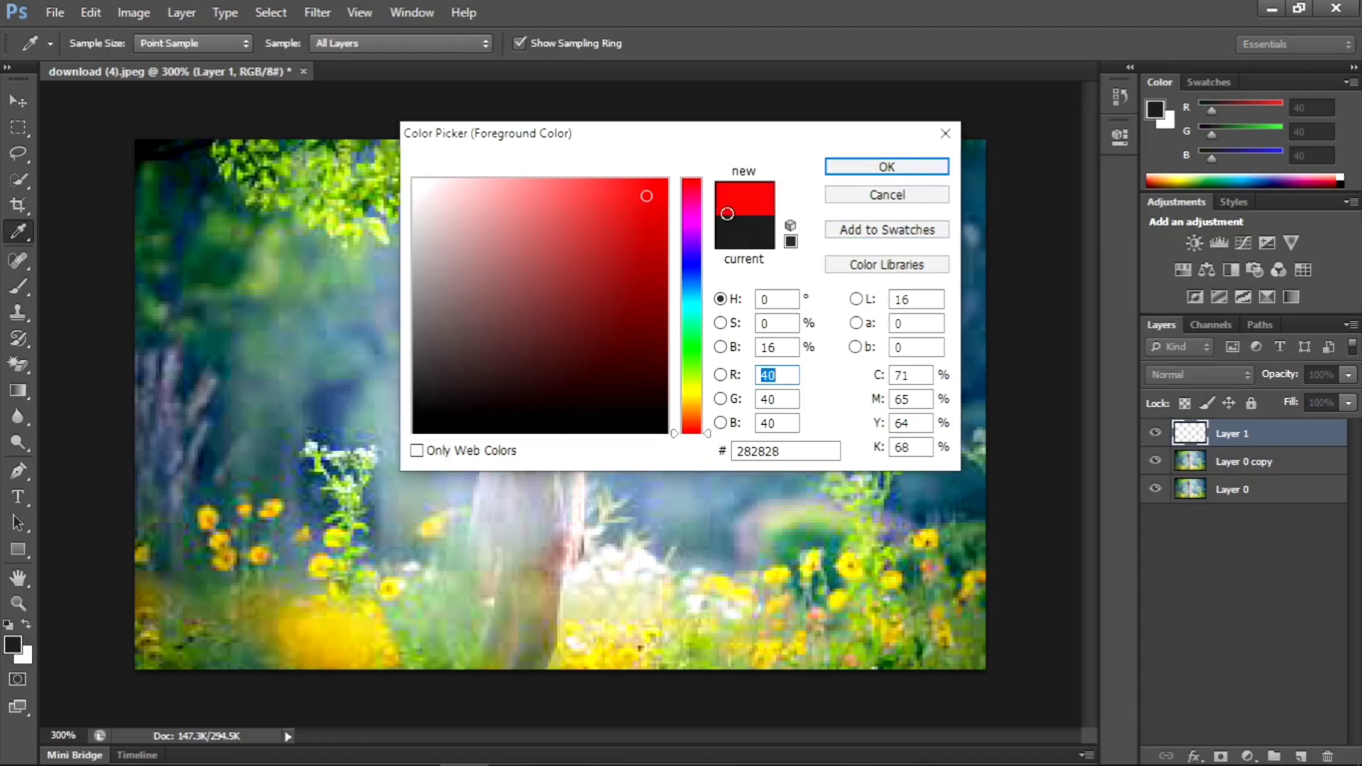
{"action": "left_click", "coordinate": [688, 228]}
{"action": "left_click", "coordinate": [595, 210]}
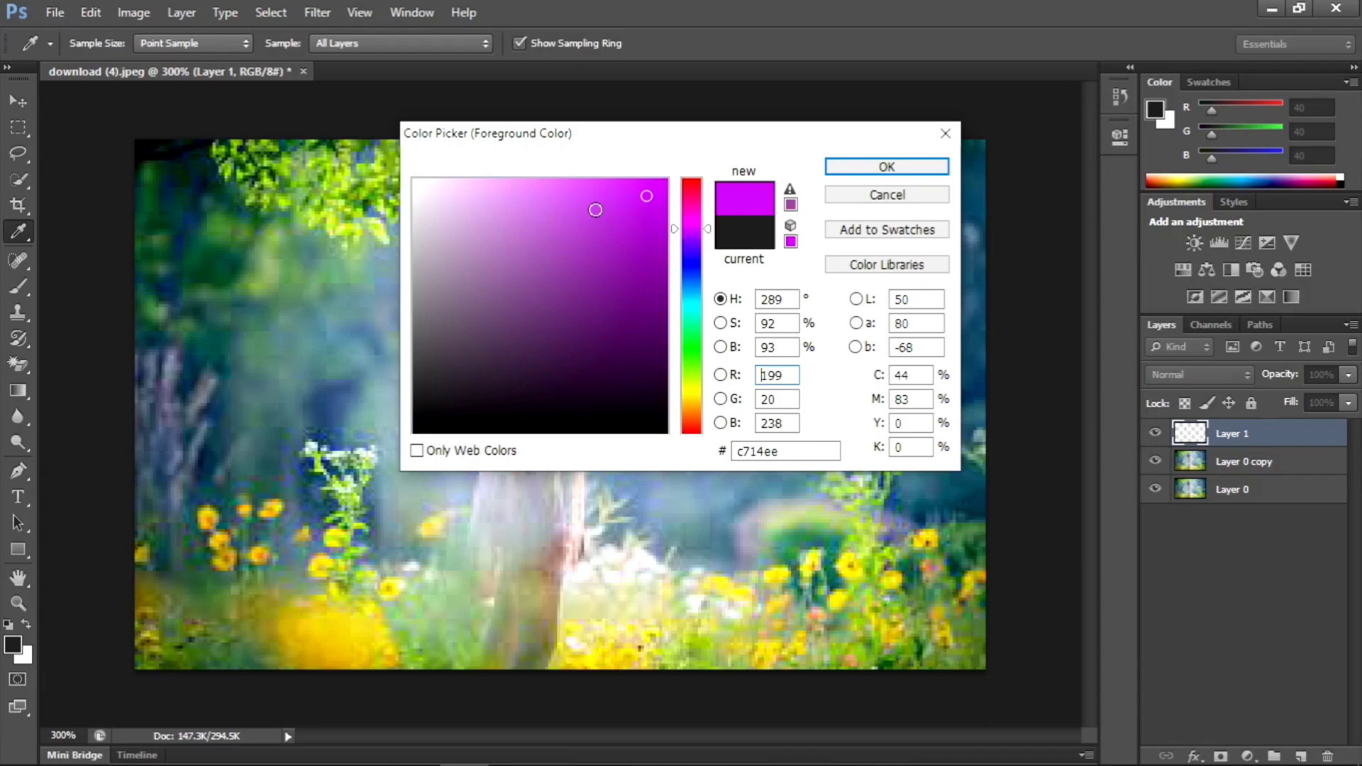
{"action": "key", "text": "b"}
{"action": "left_click", "coordinate": [879, 167]}
{"action": "mouse_move", "coordinate": [769, 275]}
{"action": "left_mouse_down"}
{"action": "mouse_move", "coordinate": [724, 361]}
{"action": "mouse_move", "coordinate": [629, 267]}
{"action": "mouse_move", "coordinate": [859, 446]}
{"action": "mouse_move", "coordinate": [607, 325]}
{"action": "mouse_move", "coordinate": [787, 425]}
{"action": "left_mouse_up"}
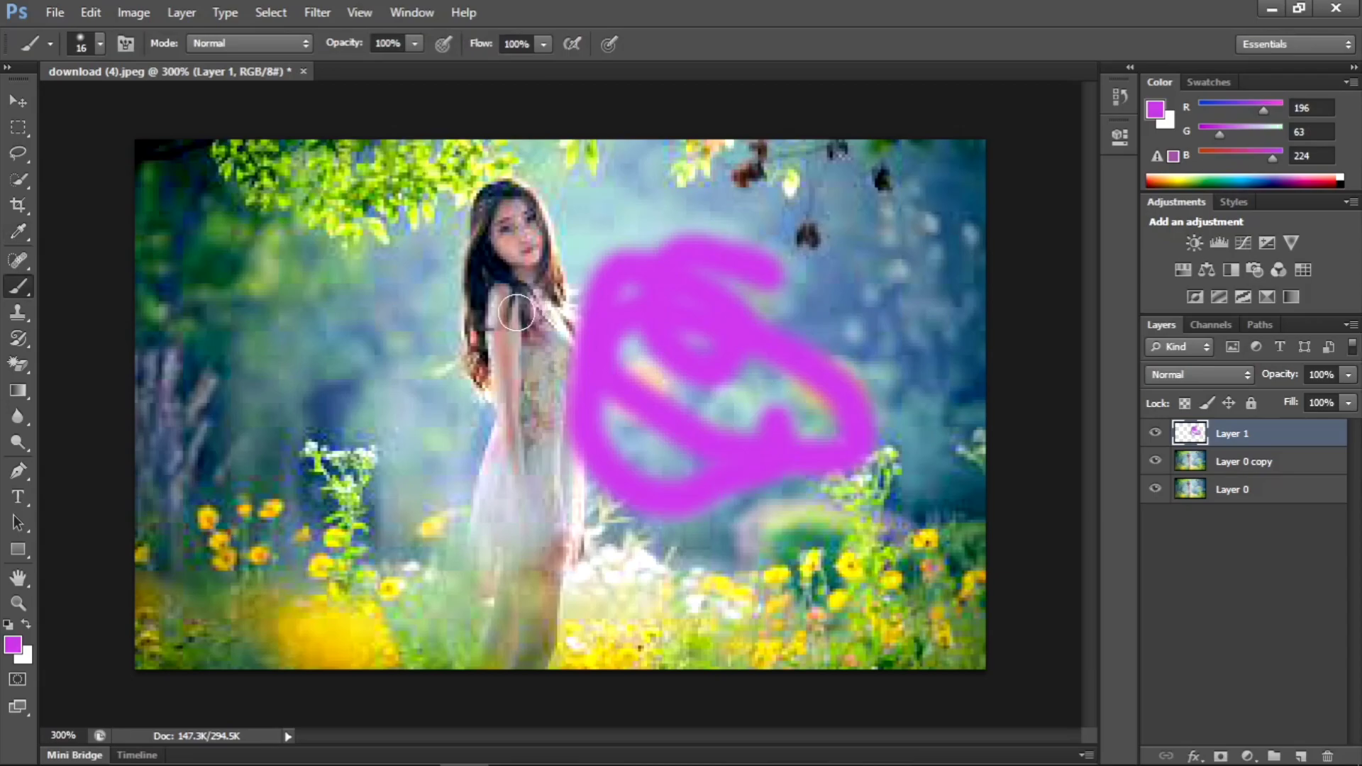
- Choose a hard round 16 px brush with 100% hardness and paint thick purple strokes on the leafy side of the woman
{"action": "right_click", "coordinate": [340, 325]}
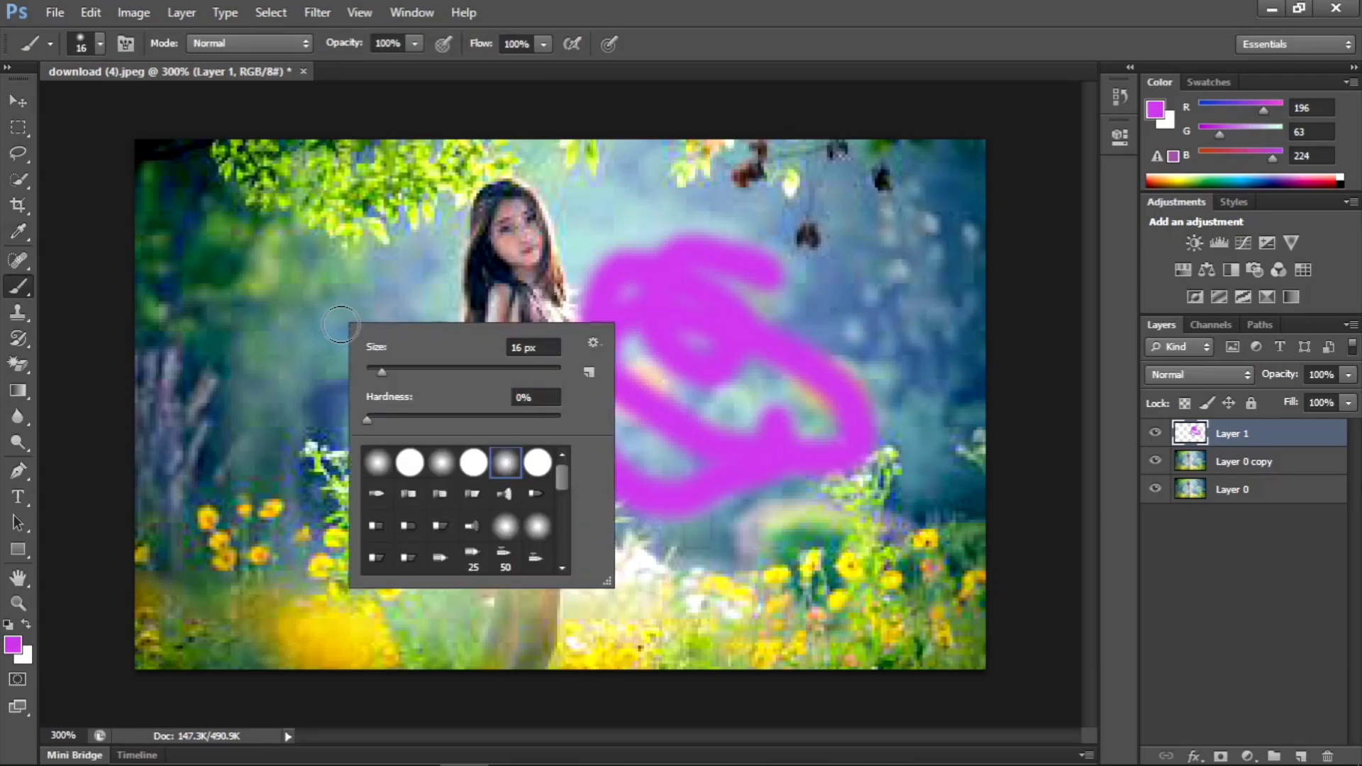
{"action": "left_click", "coordinate": [443, 469]}
{"action": "left_click", "coordinate": [473, 470]}
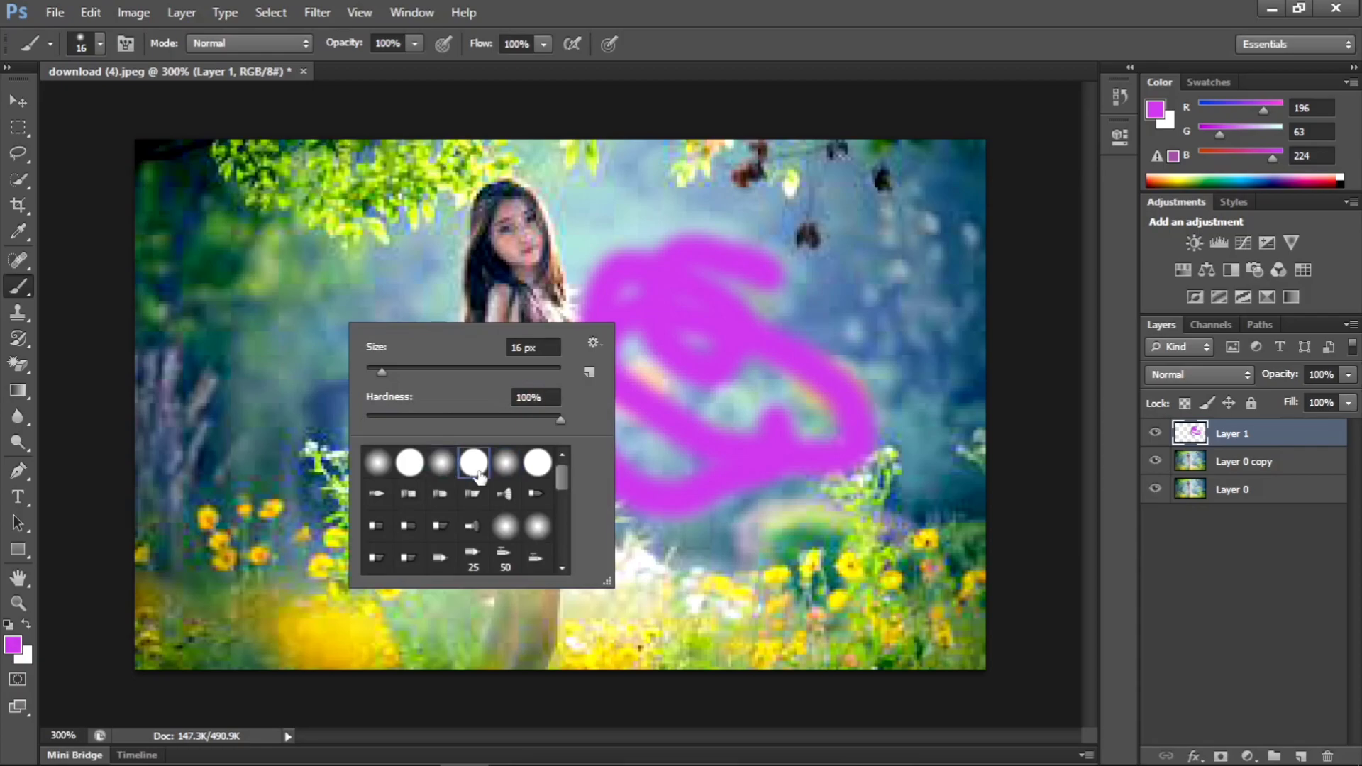
{"action": "left_click", "coordinate": [433, 236]}
{"action": "mouse_move", "coordinate": [426, 233]}
{"action": "left_mouse_down"}
{"action": "mouse_move", "coordinate": [381, 285]}
{"action": "mouse_move", "coordinate": [399, 366]}
{"action": "mouse_move", "coordinate": [376, 278]}
{"action": "mouse_move", "coordinate": [370, 400]}
{"action": "mouse_move", "coordinate": [408, 455]}
{"action": "mouse_move", "coordinate": [350, 473]}
{"action": "left_mouse_up"}
{"action": "right_click", "coordinate": [213, 385]}
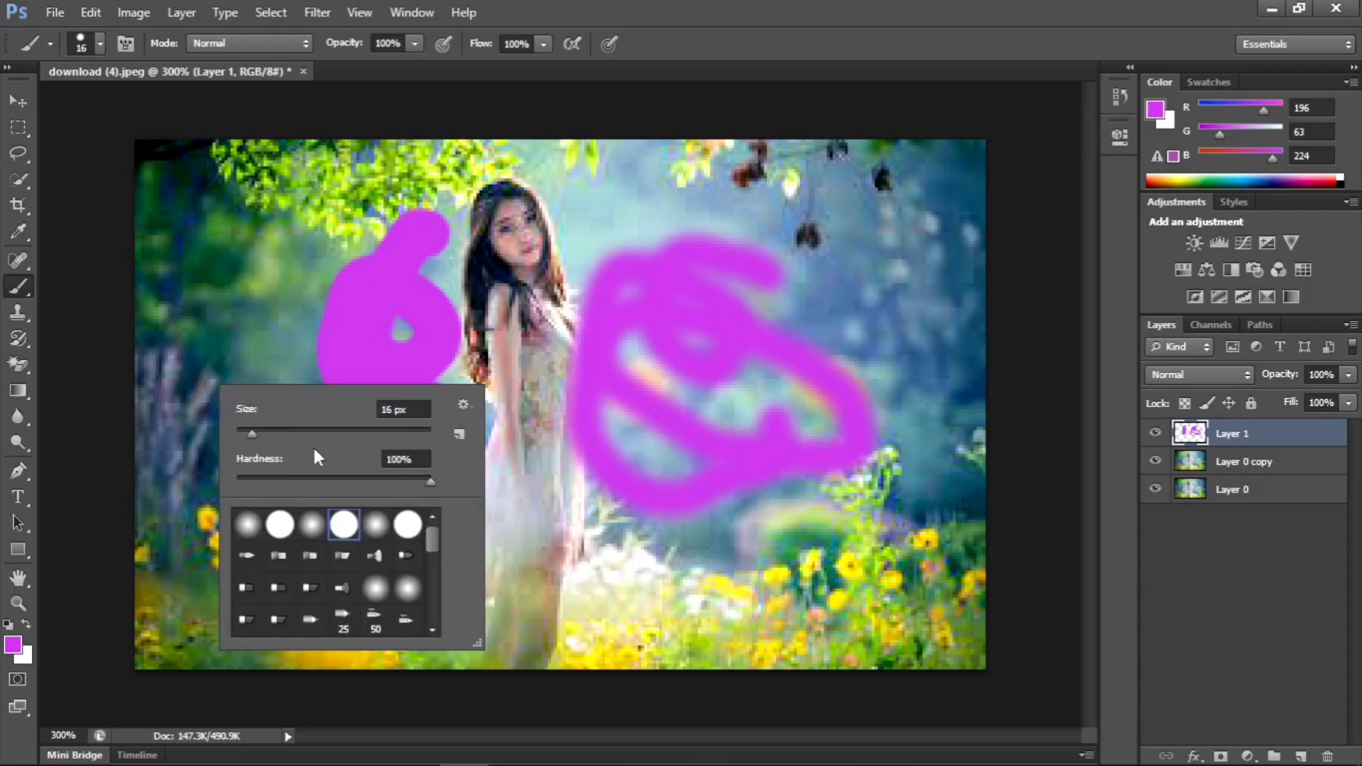
{"action": "left_click", "coordinate": [237, 283]}
{"action": "mouse_move", "coordinate": [237, 283]}
{"action": "left_mouse_down"}
{"action": "mouse_move", "coordinate": [300, 338]}
{"action": "mouse_move", "coordinate": [250, 350]}
{"action": "mouse_move", "coordinate": [302, 500]}
{"action": "left_mouse_up"}
- Choose the fan-shaped bristle brush and paint broad purple patches over the woman's upper body and beside her dress
{"action": "right_click", "coordinate": [362, 485]}
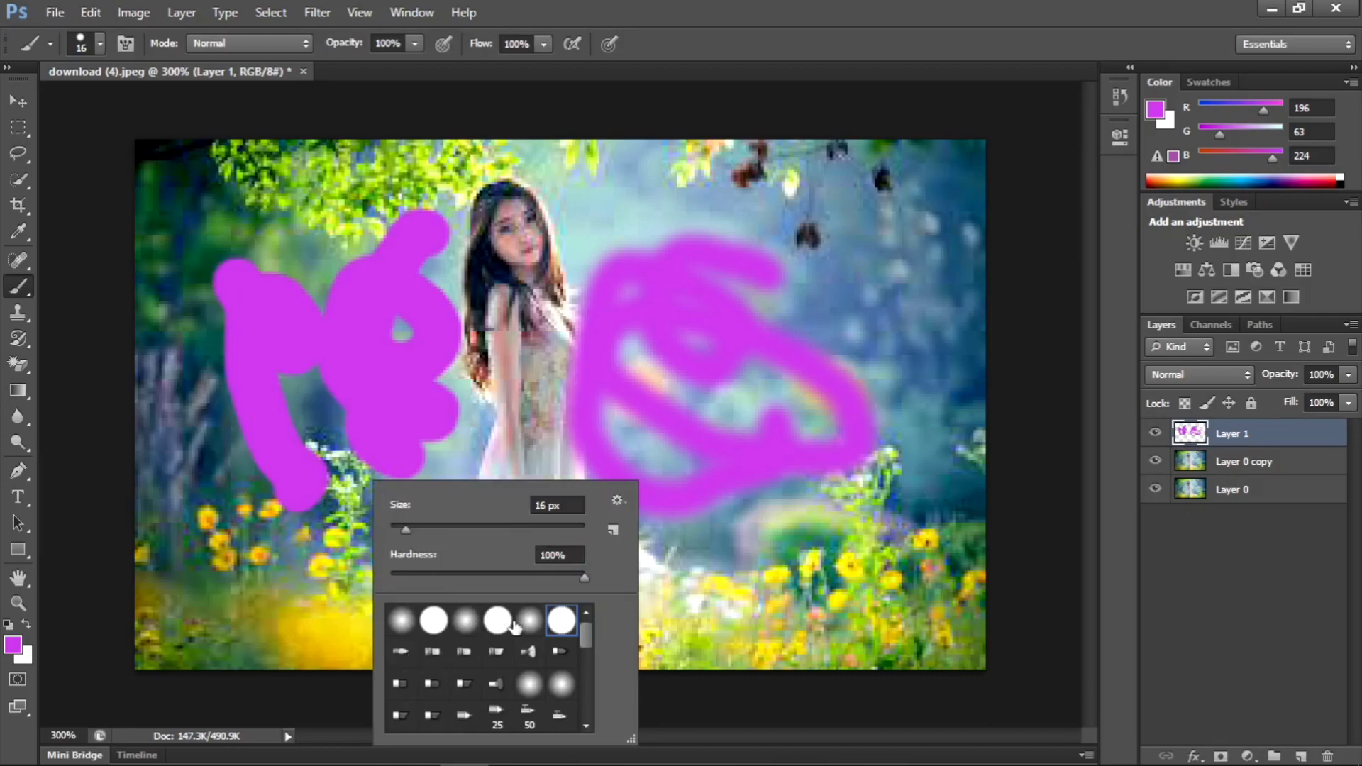
{"action": "left_click", "coordinate": [497, 685]}
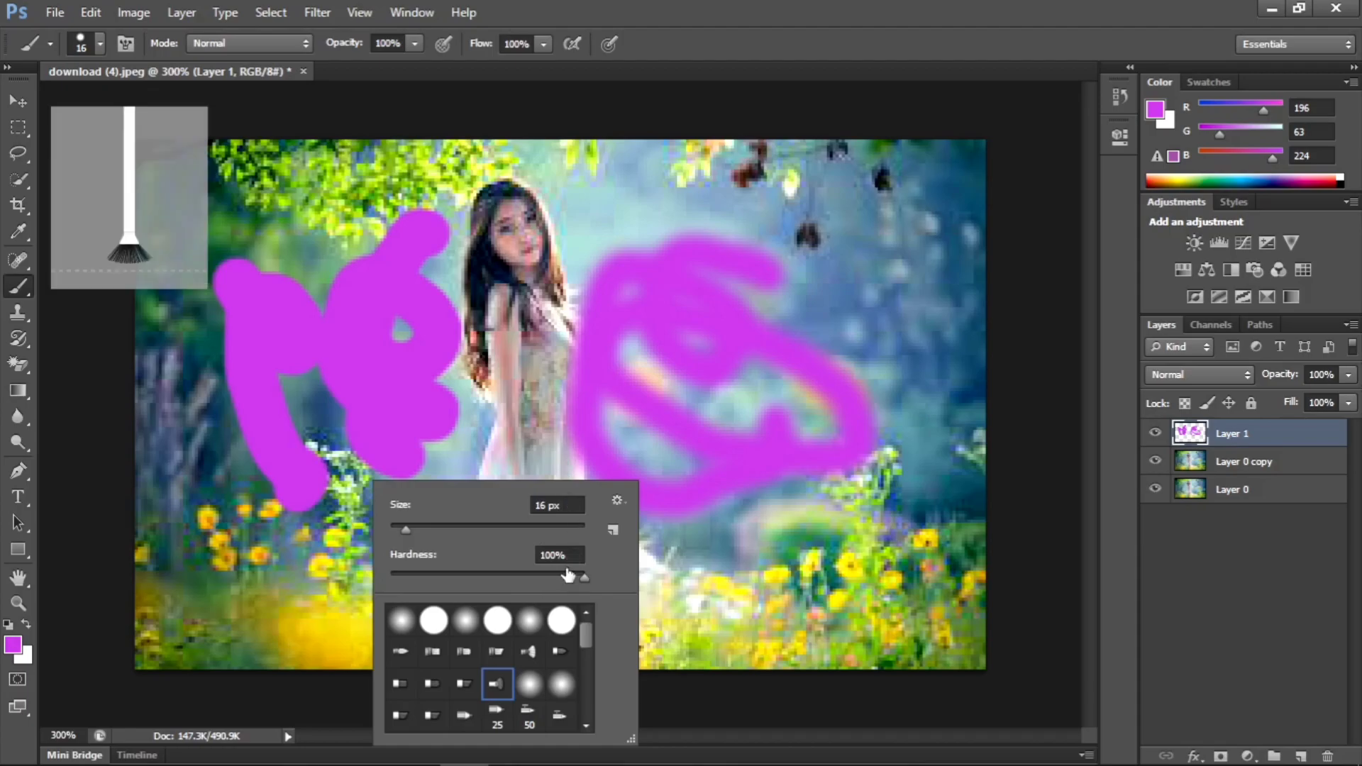
{"action": "left_click", "coordinate": [363, 474]}
{"action": "mouse_move", "coordinate": [363, 474]}
{"action": "left_mouse_down"}
{"action": "mouse_move", "coordinate": [292, 383]}
{"action": "mouse_move", "coordinate": [391, 280]}
{"action": "mouse_move", "coordinate": [420, 404]}
{"action": "mouse_move", "coordinate": [496, 319]}
{"action": "mouse_move", "coordinate": [490, 382]}
{"action": "mouse_move", "coordinate": [538, 295]}
{"action": "mouse_move", "coordinate": [490, 248]}
{"action": "left_mouse_up"}
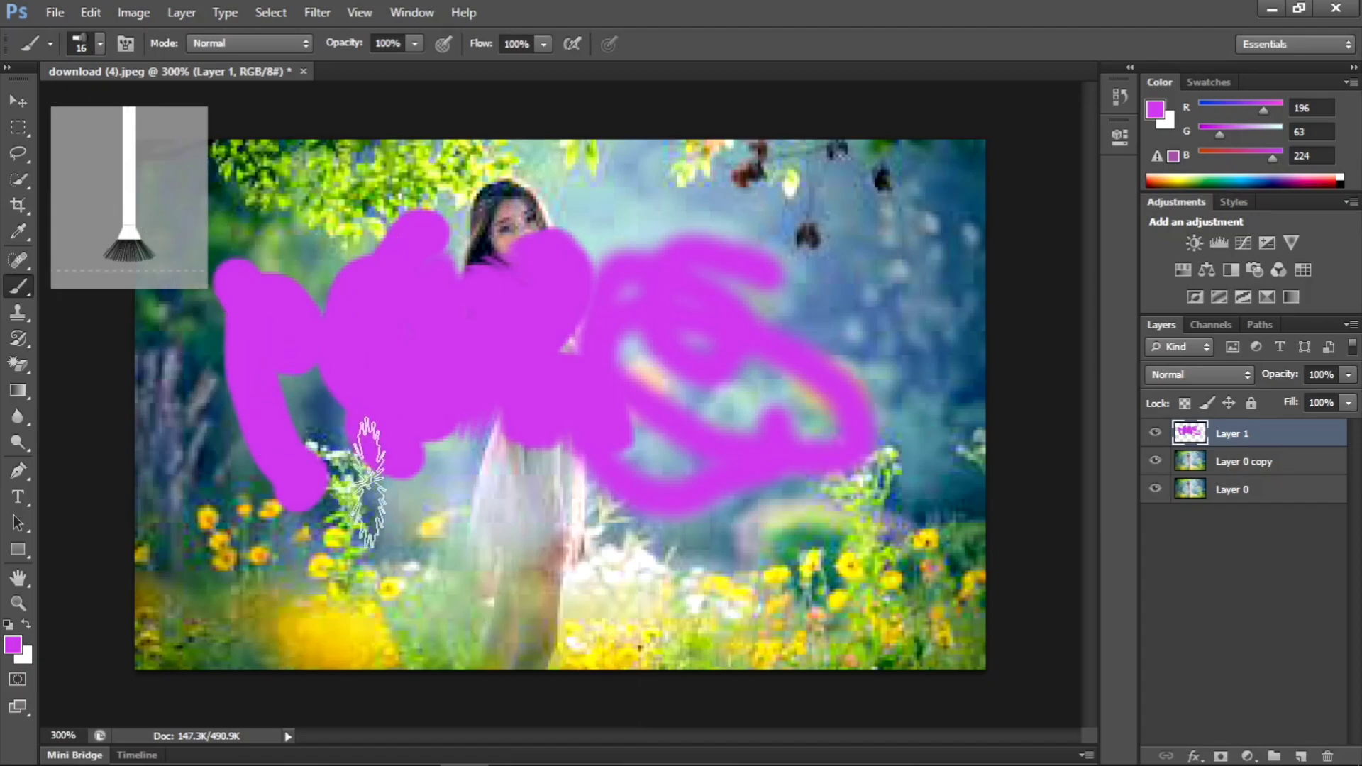
{"action": "mouse_move", "coordinate": [413, 511]}
{"action": "left_mouse_down"}
{"action": "mouse_move", "coordinate": [511, 528]}
{"action": "mouse_move", "coordinate": [414, 536]}
{"action": "mouse_move", "coordinate": [608, 559]}
{"action": "mouse_move", "coordinate": [610, 576]}
{"action": "mouse_move", "coordinate": [619, 550]}
{"action": "mouse_move", "coordinate": [590, 523]}
{"action": "left_mouse_up"}
- Choose a soft round 16 px brush with 0% hardness and add purple strokes around the earlier soft scribble
{"action": "right_click", "coordinate": [590, 523]}
{"action": "left_click", "coordinate": [689, 641]}
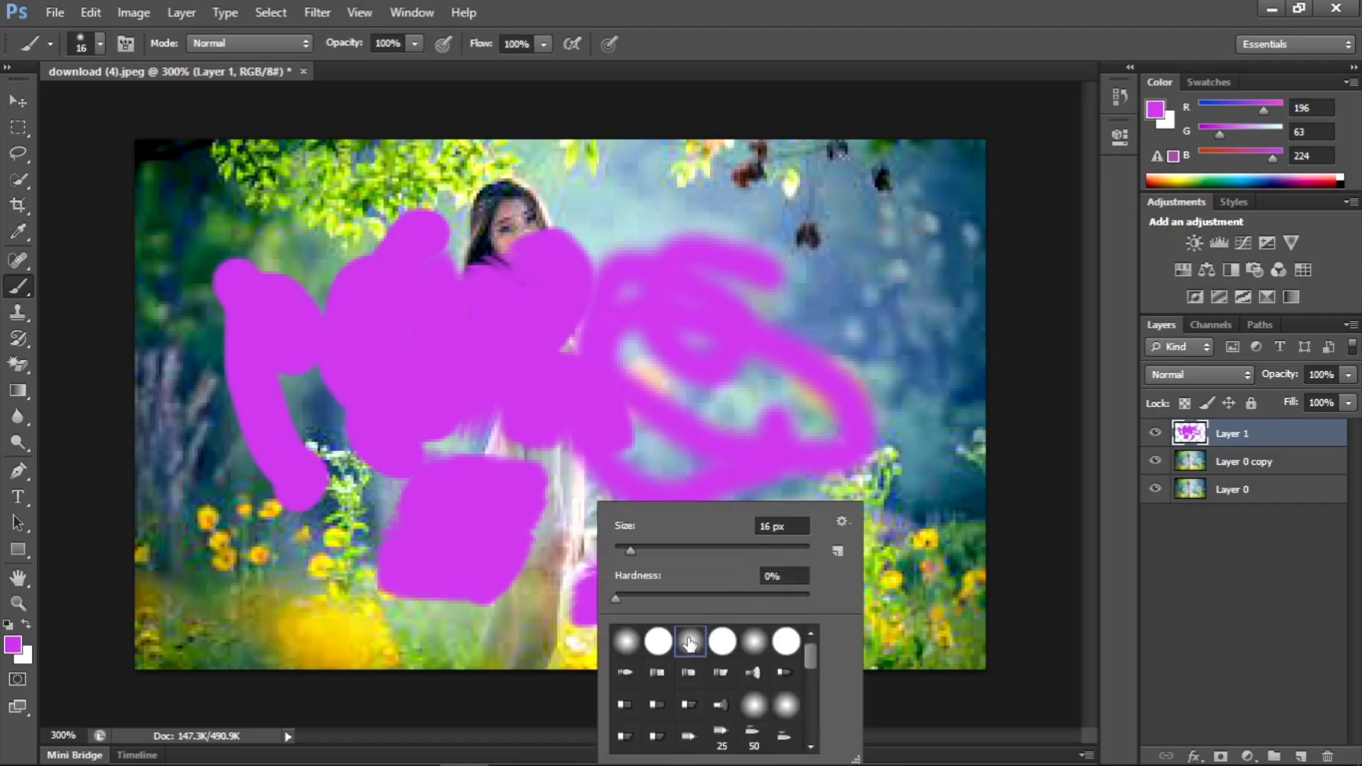
{"action": "mouse_move", "coordinate": [871, 306]}
{"action": "left_mouse_down"}
{"action": "mouse_move", "coordinate": [783, 301]}
{"action": "mouse_move", "coordinate": [814, 384]}
{"action": "mouse_move", "coordinate": [843, 370]}
{"action": "mouse_move", "coordinate": [773, 341]}
{"action": "mouse_move", "coordinate": [751, 395]}
{"action": "mouse_move", "coordinate": [563, 264]}
{"action": "left_mouse_up"}
{"action": "left_click_drag", "start_coordinate": [565, 210], "coordinate": [726, 237]}
{"action": "mouse_move", "coordinate": [766, 193]}
{"action": "left_mouse_down"}
{"action": "mouse_move", "coordinate": [763, 234]}
{"action": "mouse_move", "coordinate": [869, 217]}
{"action": "mouse_move", "coordinate": [848, 270]}
{"action": "mouse_move", "coordinate": [887, 298]}
{"action": "mouse_move", "coordinate": [899, 336]}
{"action": "left_mouse_up"}
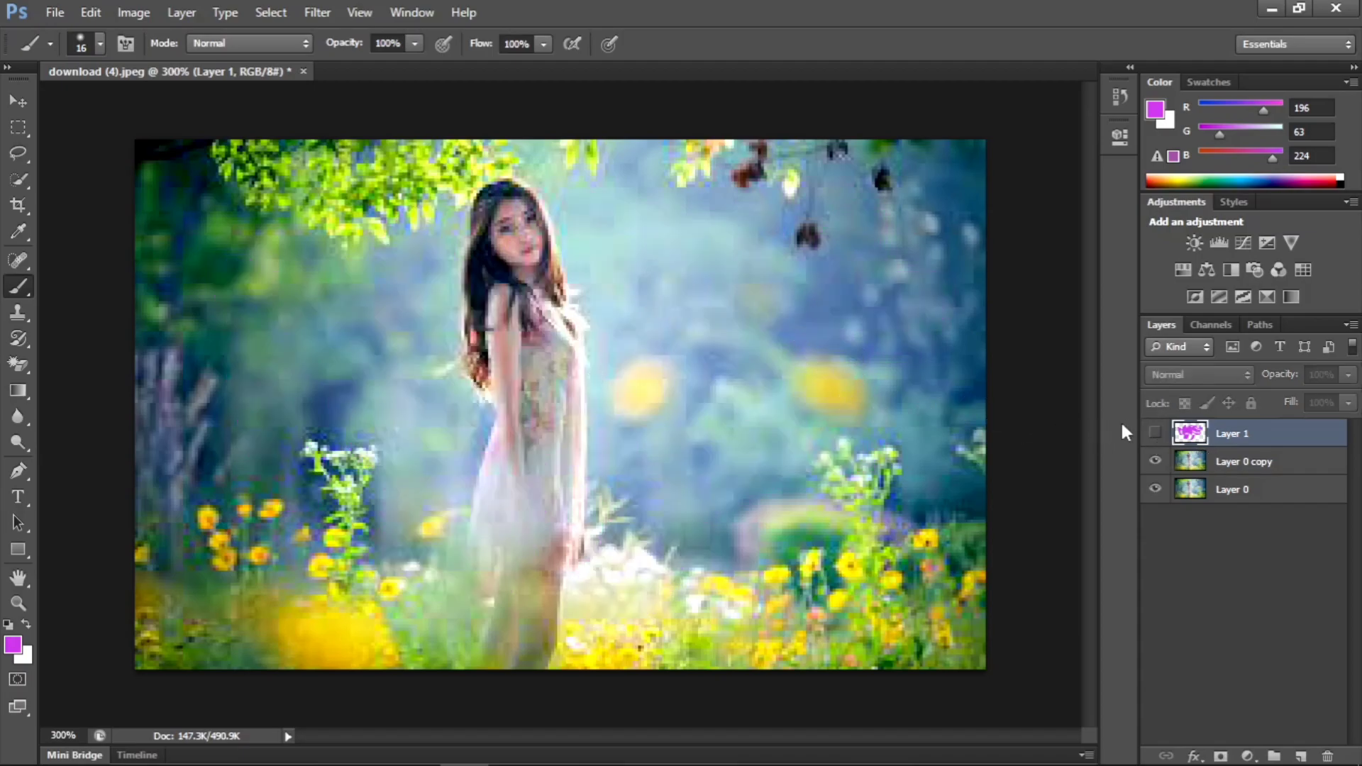
- Turn Layer 1's visibility on and off again to compare the photo with and without the painting
{"action": "left_click", "coordinate": [1155, 433]}
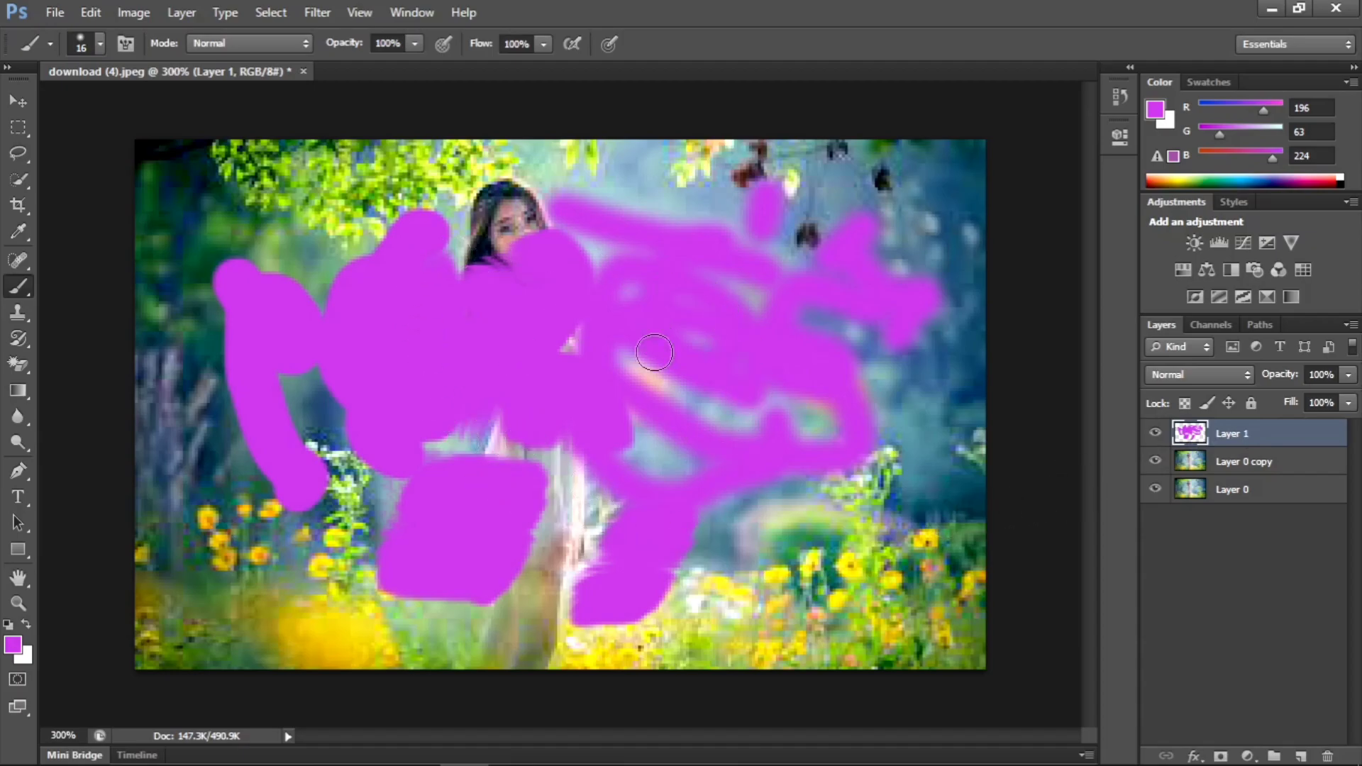
{"action": "left_click", "coordinate": [1156, 434]}
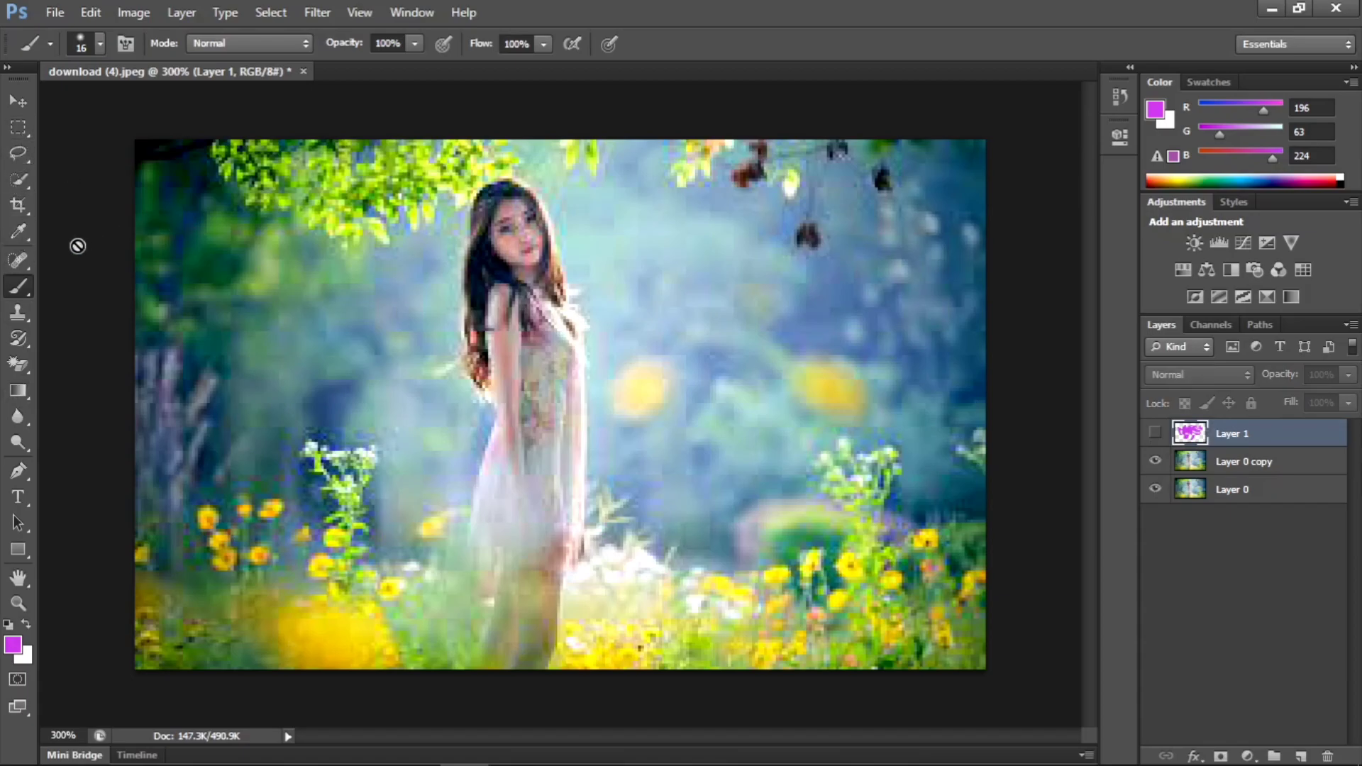
- Show the History panel and dock it in the same group as Color and Swatches
{"action": "left_click", "coordinate": [419, 12]}
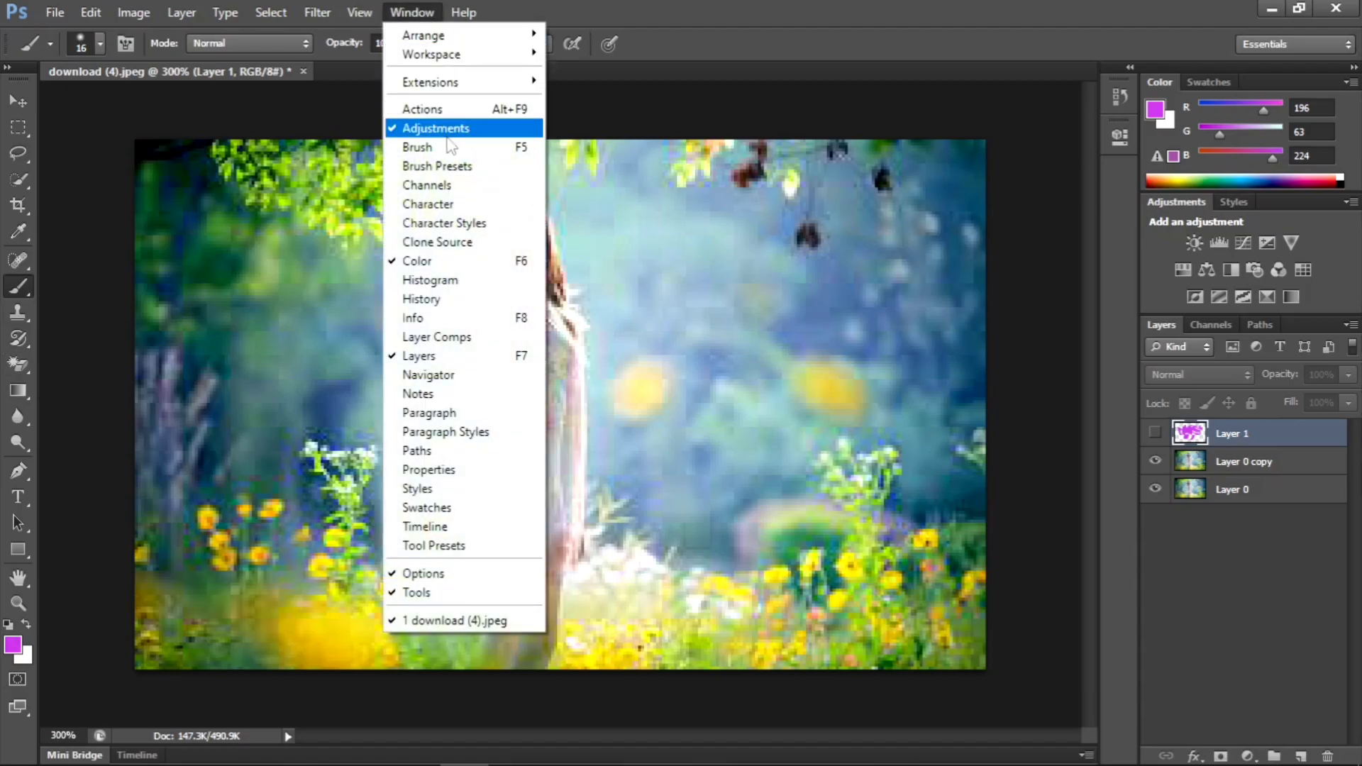
{"action": "left_click", "coordinate": [454, 301]}
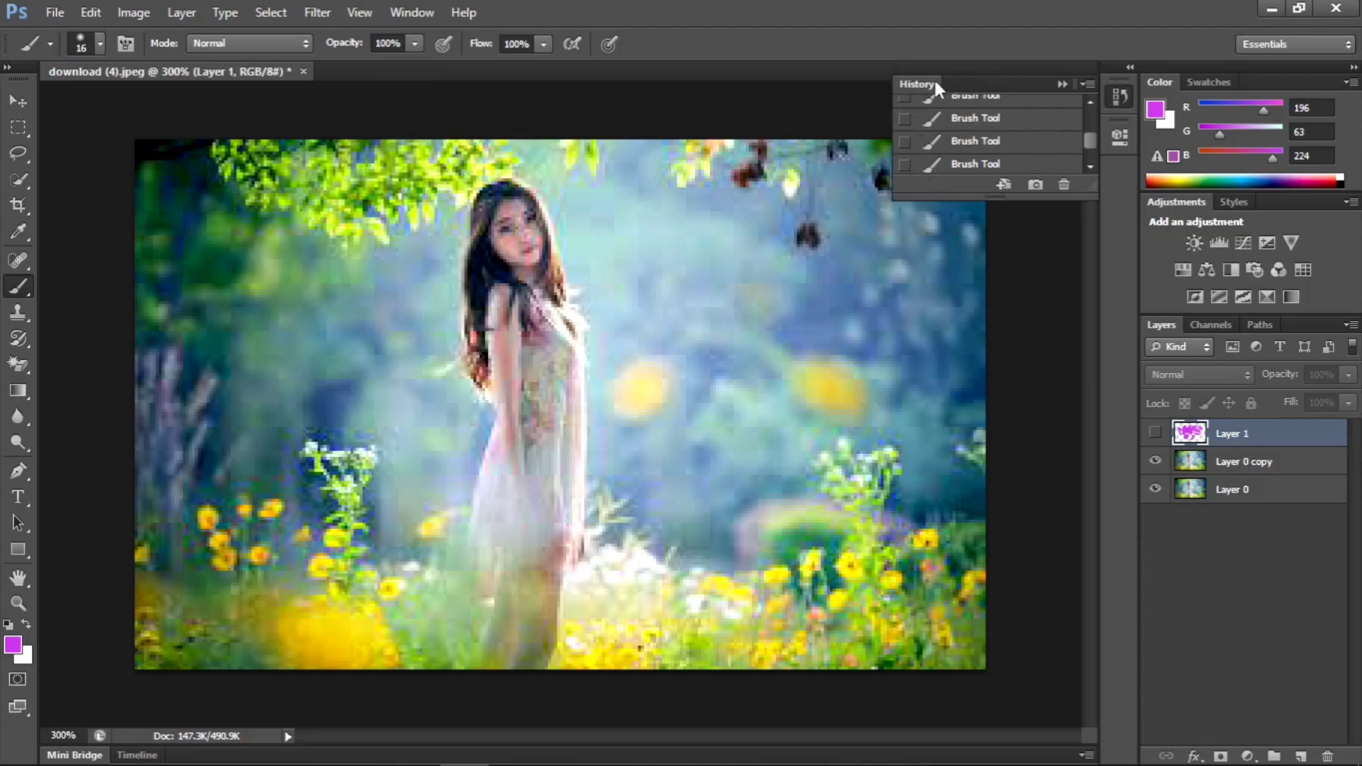
{"action": "mouse_move", "coordinate": [968, 79]}
{"action": "left_mouse_down"}
{"action": "mouse_move", "coordinate": [1266, 101]}
{"action": "mouse_move", "coordinate": [1312, 79]}
{"action": "mouse_move", "coordinate": [1300, 82]}
{"action": "left_mouse_up"}
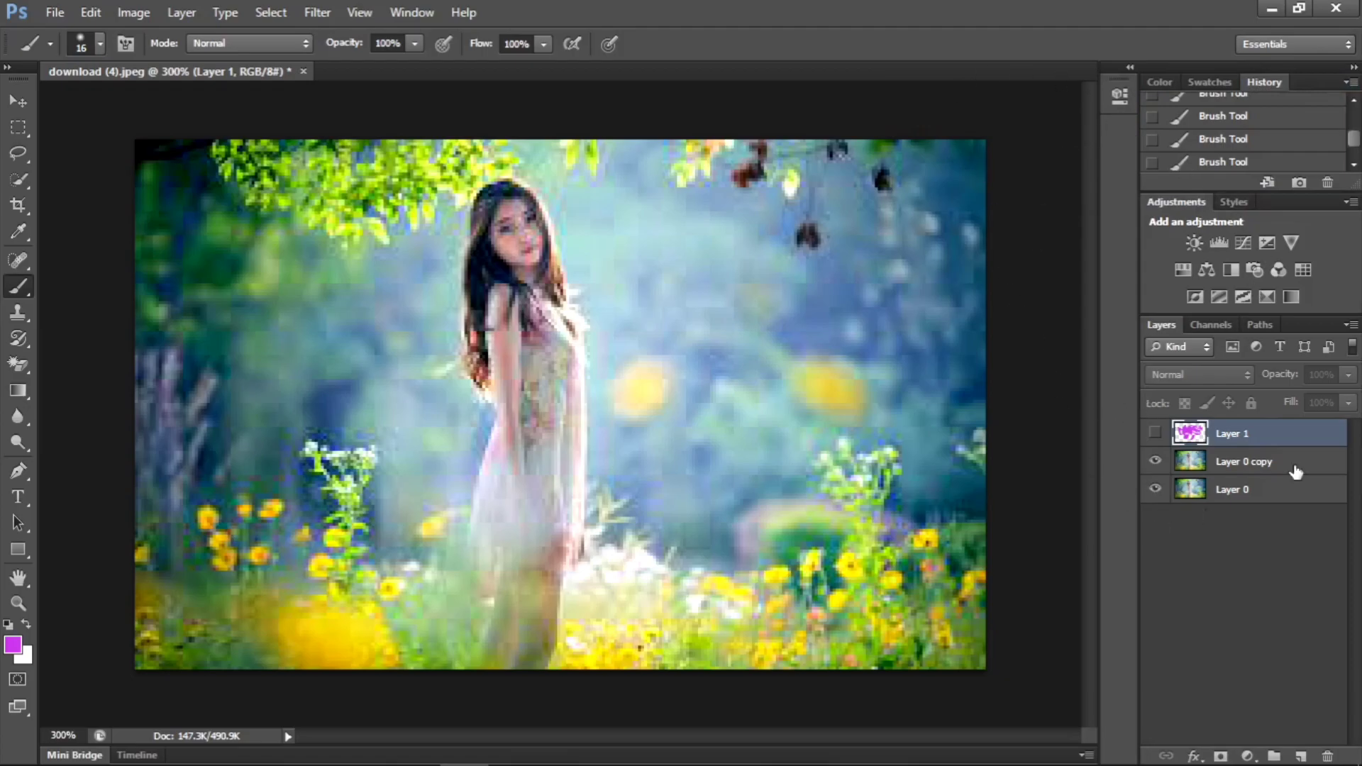
- Undock the Color, Swatches, History, Layers, Channels and Paths panels and leave them floating over the photo
{"action": "left_click_drag", "start_coordinate": [1159, 82], "coordinate": [680, 81]}
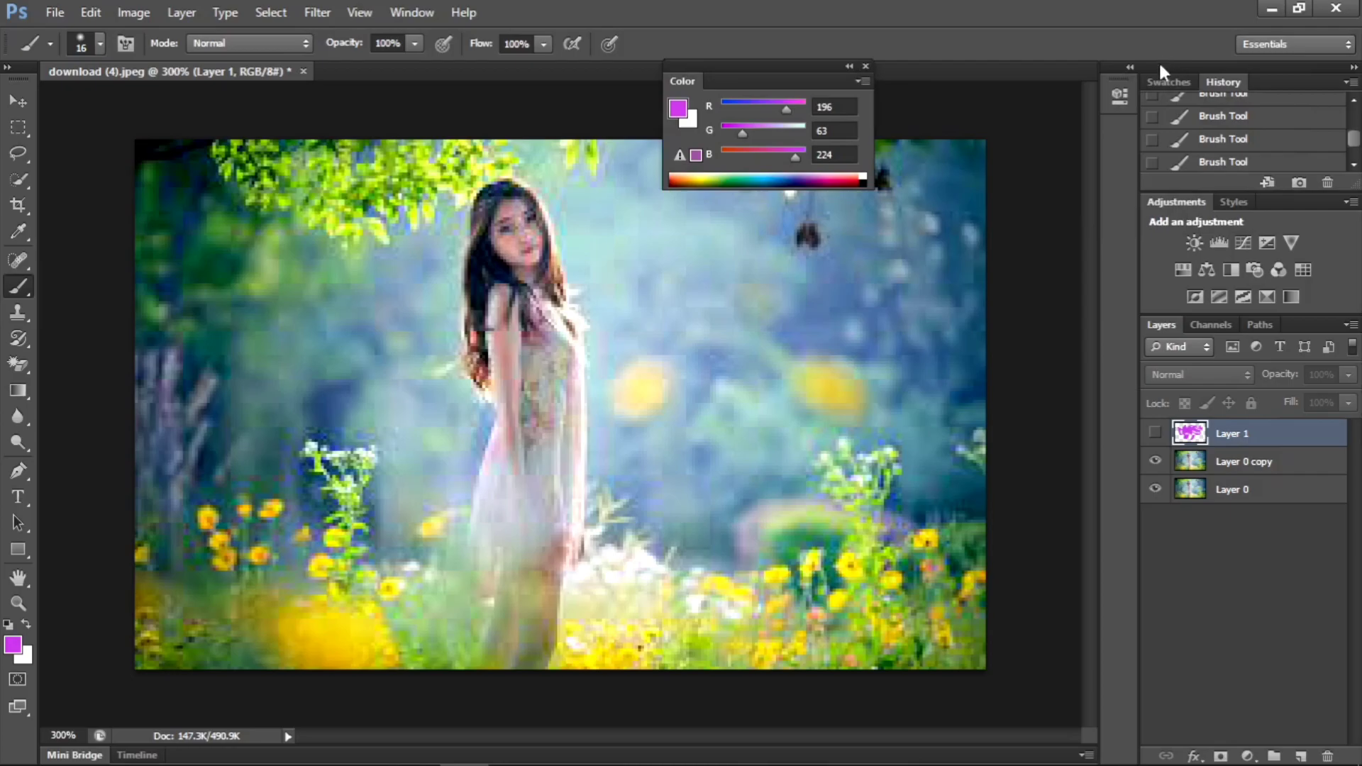
{"action": "left_click_drag", "start_coordinate": [1156, 79], "coordinate": [816, 245]}
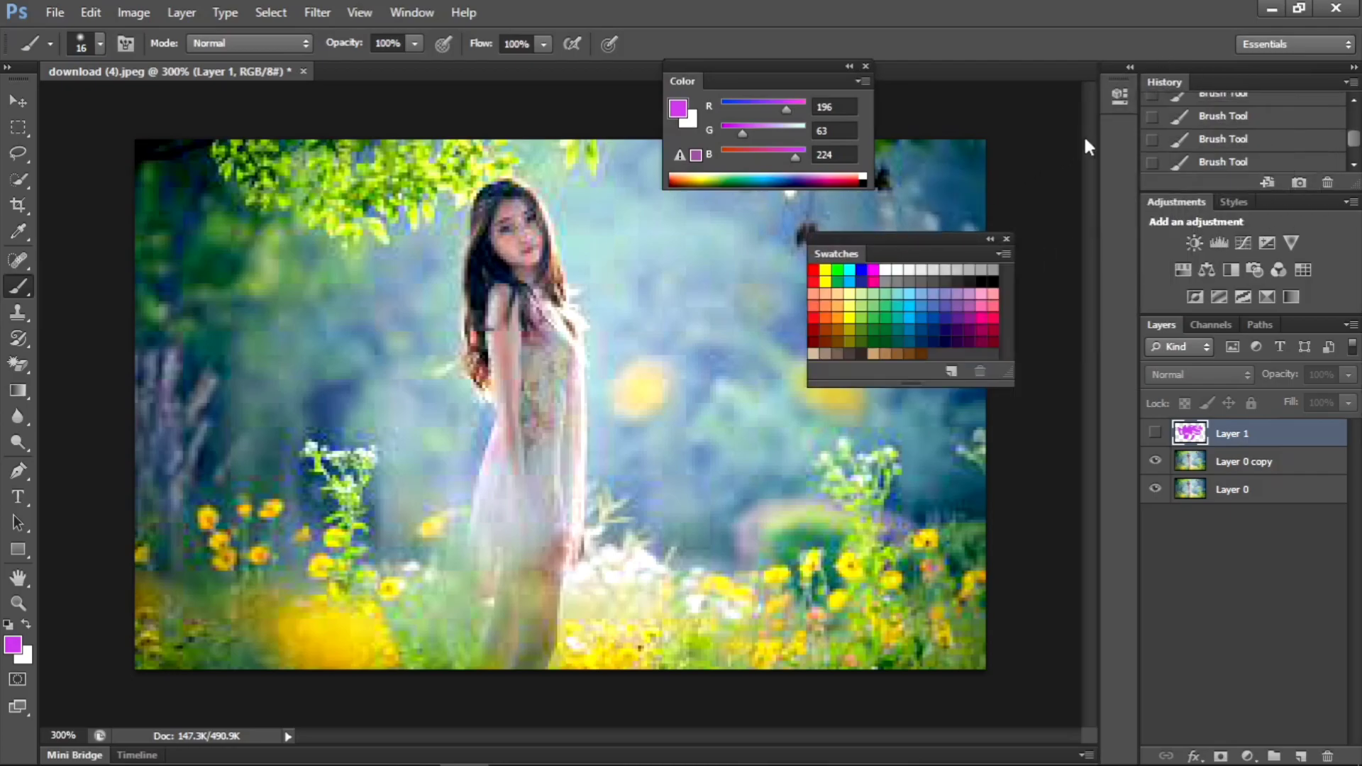
{"action": "left_click_drag", "start_coordinate": [1156, 84], "coordinate": [562, 249]}
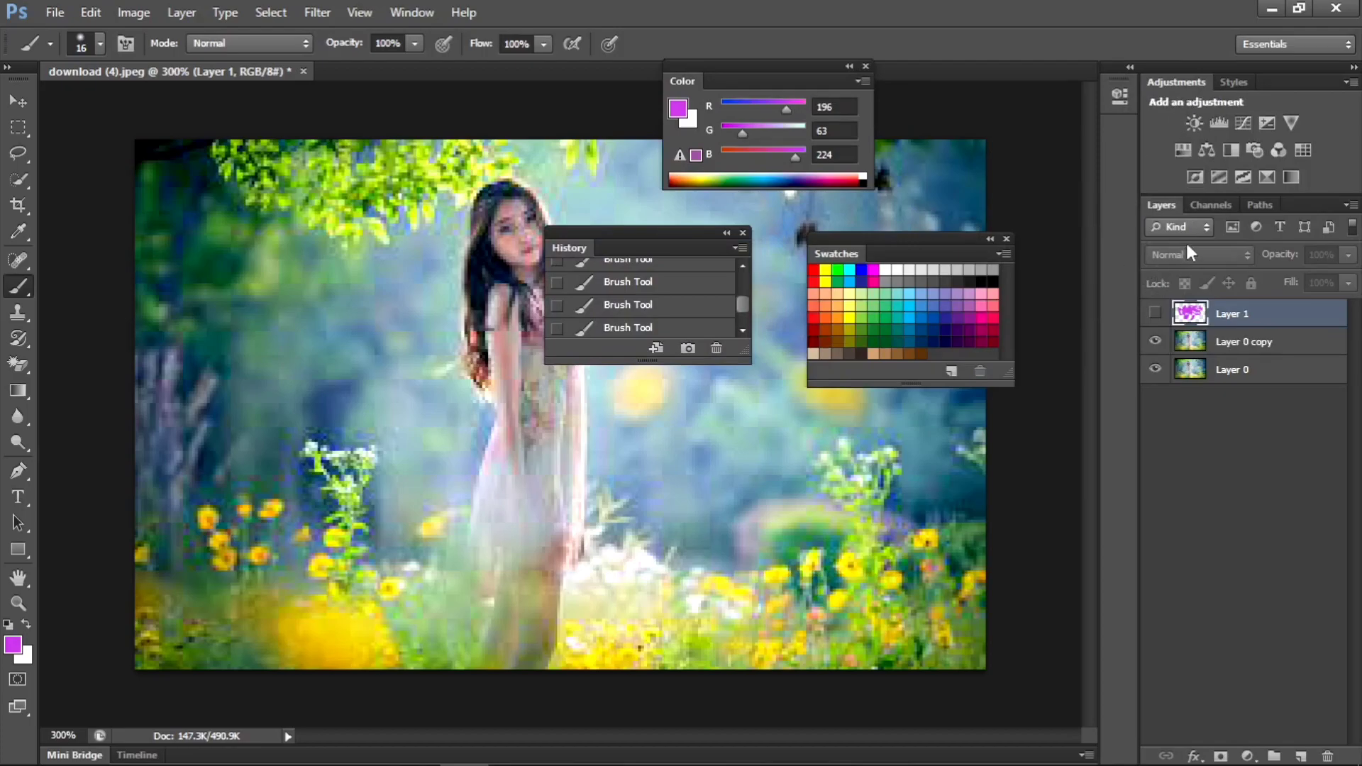
{"action": "left_click_drag", "start_coordinate": [1167, 204], "coordinate": [280, 195]}
{"action": "left_click_drag", "start_coordinate": [1180, 204], "coordinate": [725, 386]}
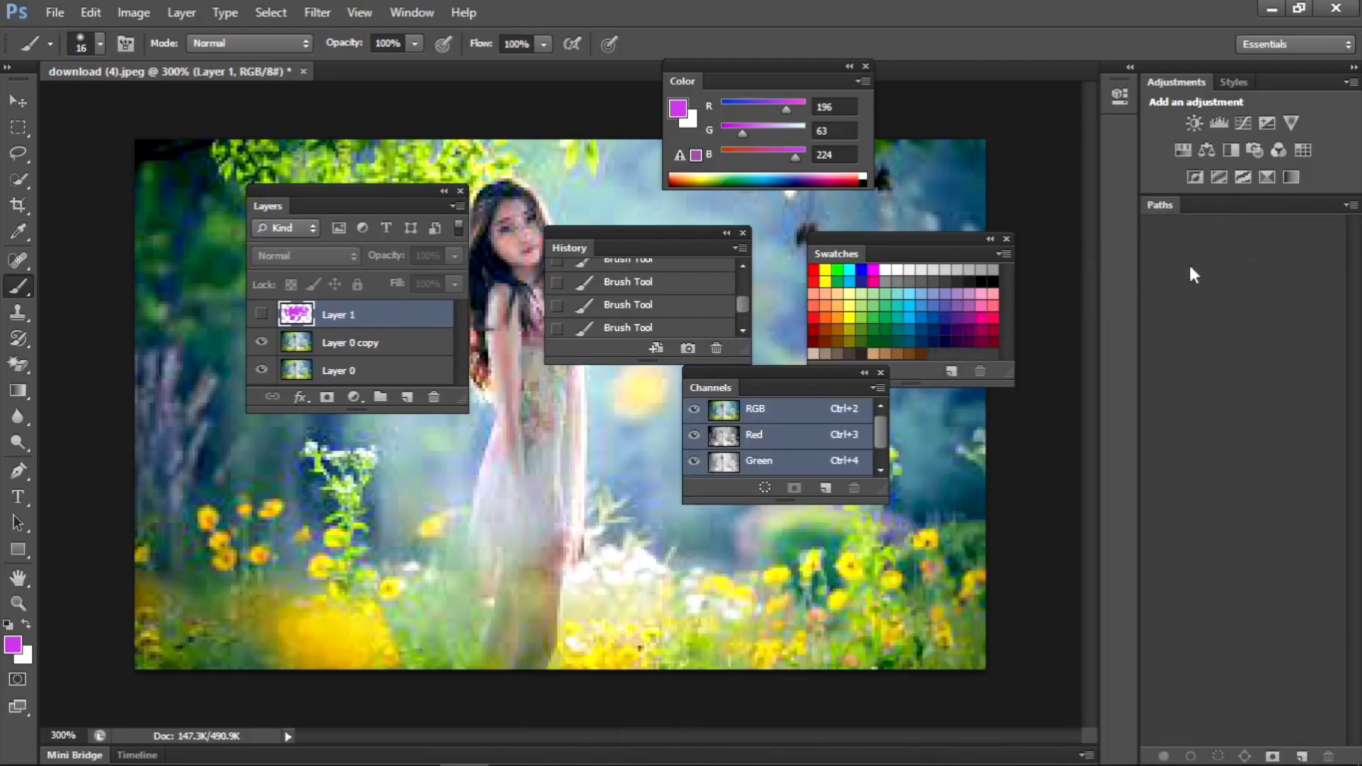
{"action": "left_click_drag", "start_coordinate": [1171, 203], "coordinate": [450, 443]}
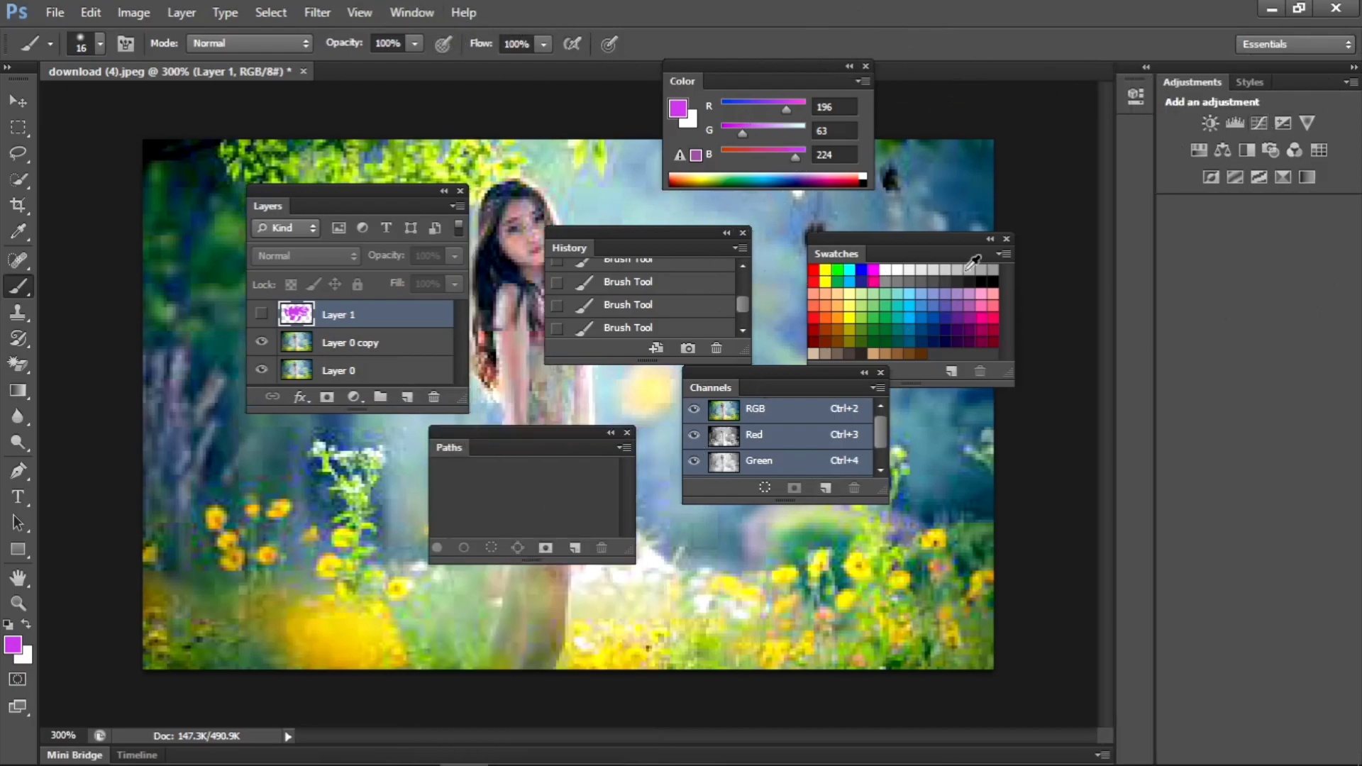
- Reset the Essentials workspace to restore the default panel layout
{"action": "left_click", "coordinate": [405, 13]}
{"action": "mouse_move", "coordinate": [454, 66]}
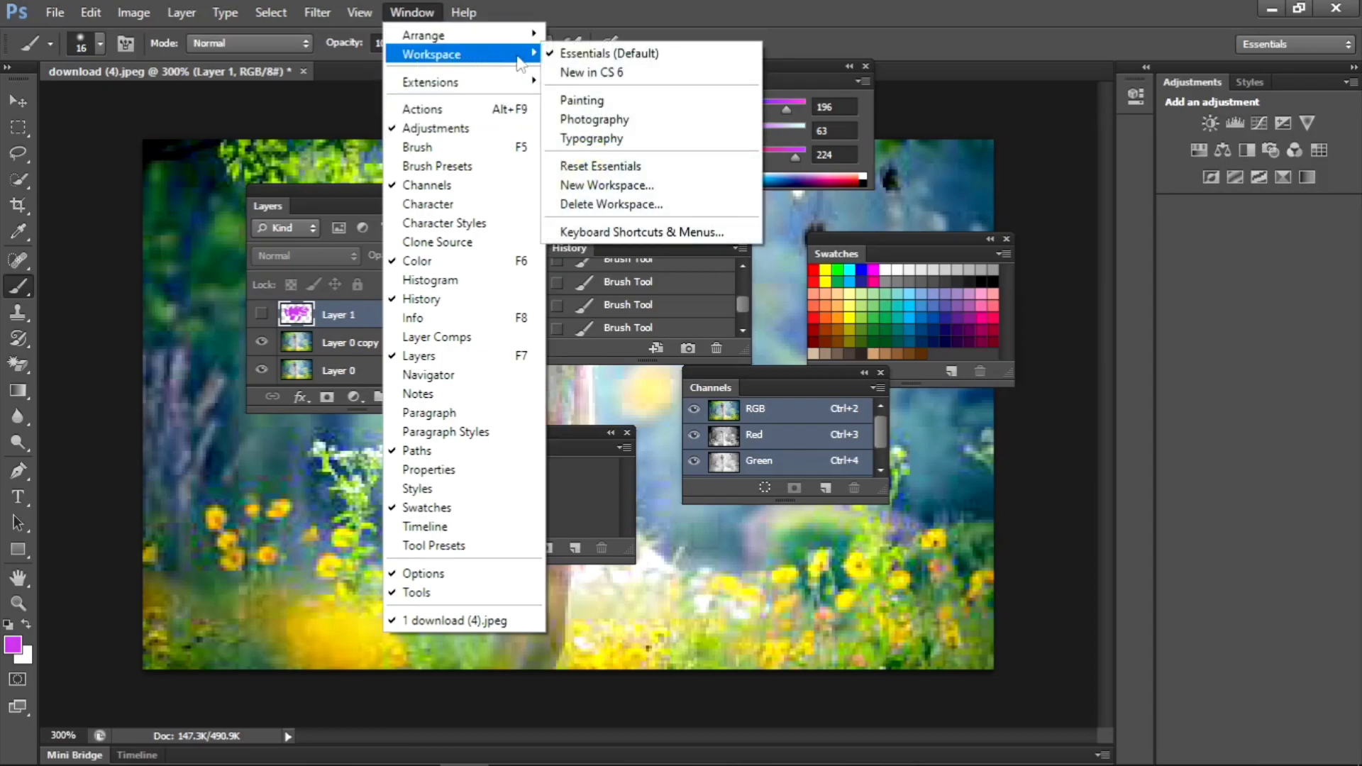
{"action": "left_click", "coordinate": [595, 167]}
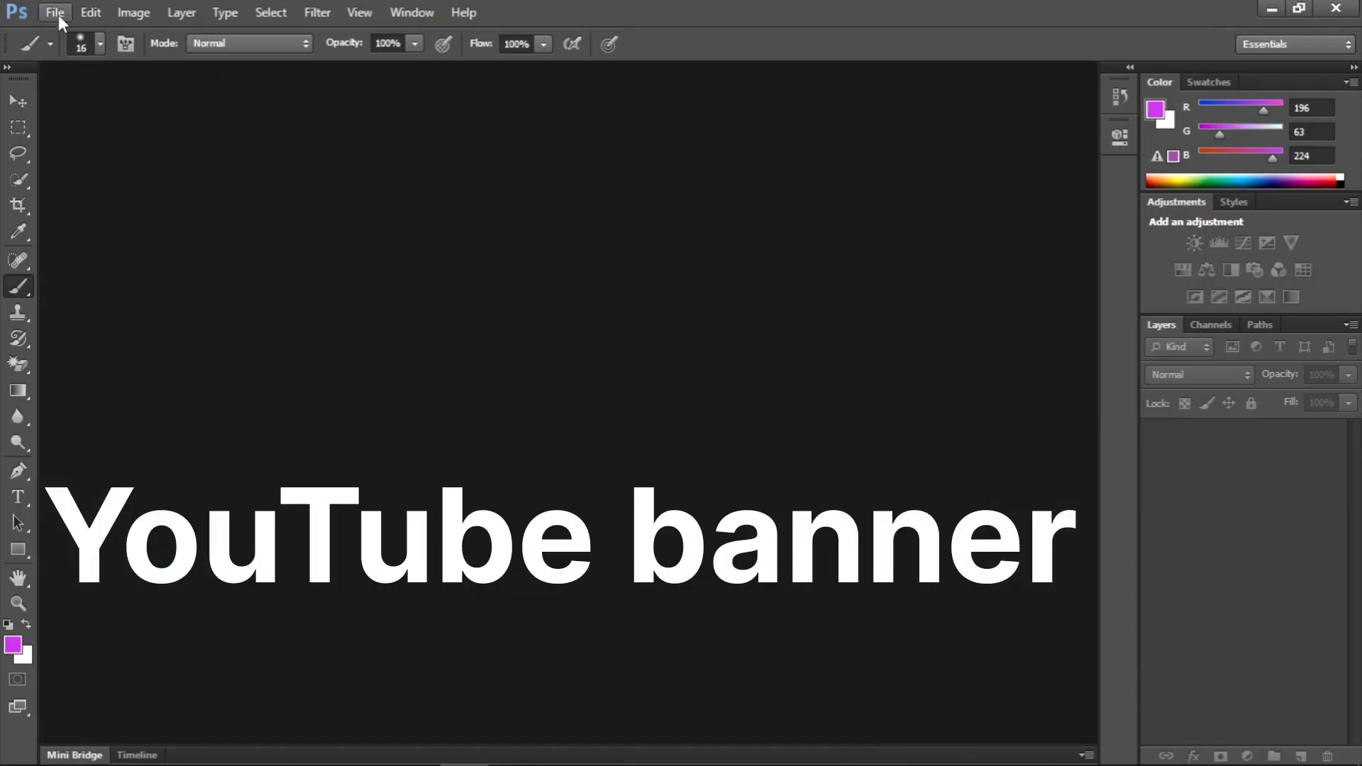
- Start a new document and set its preset to Custom
{"action": "left_click", "coordinate": [58, 14]}
{"action": "left_click", "coordinate": [70, 29]}
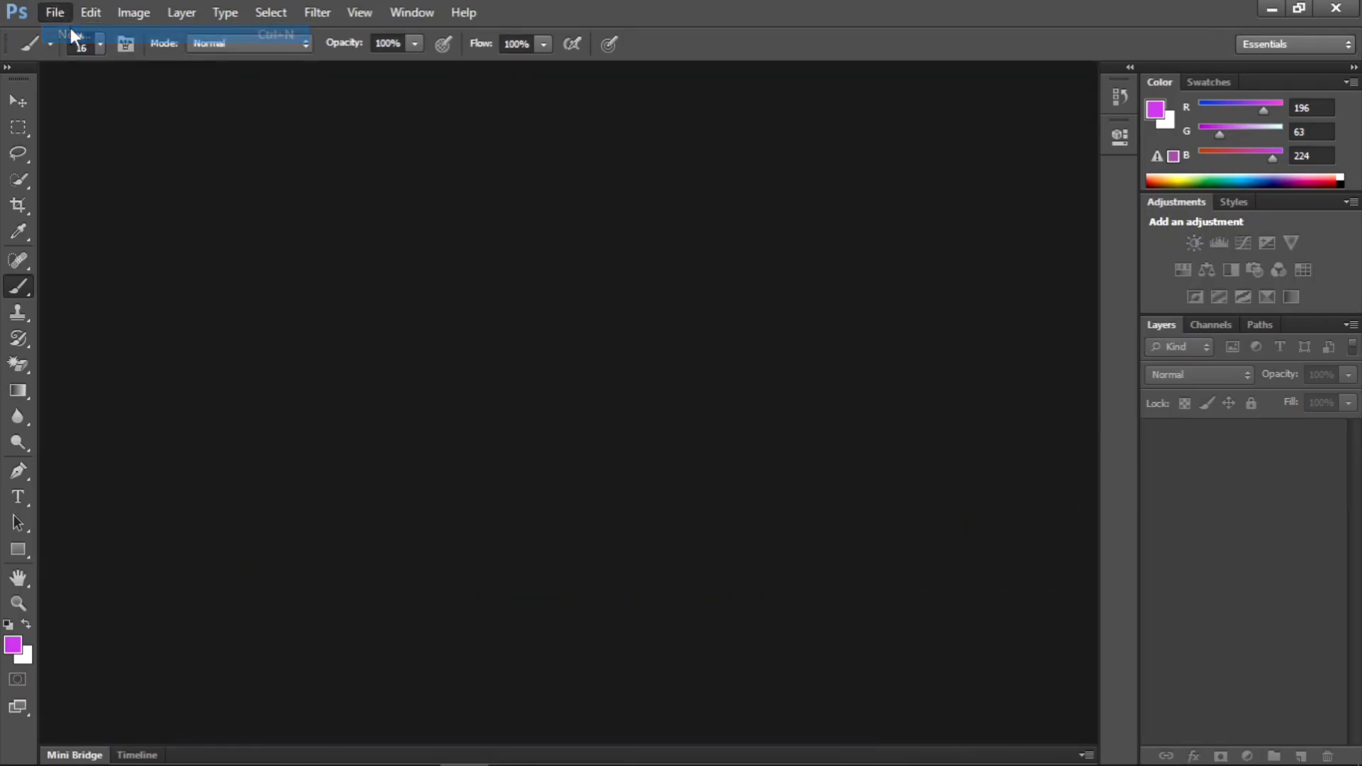
{"action": "key", "text": "ctrl+n"}
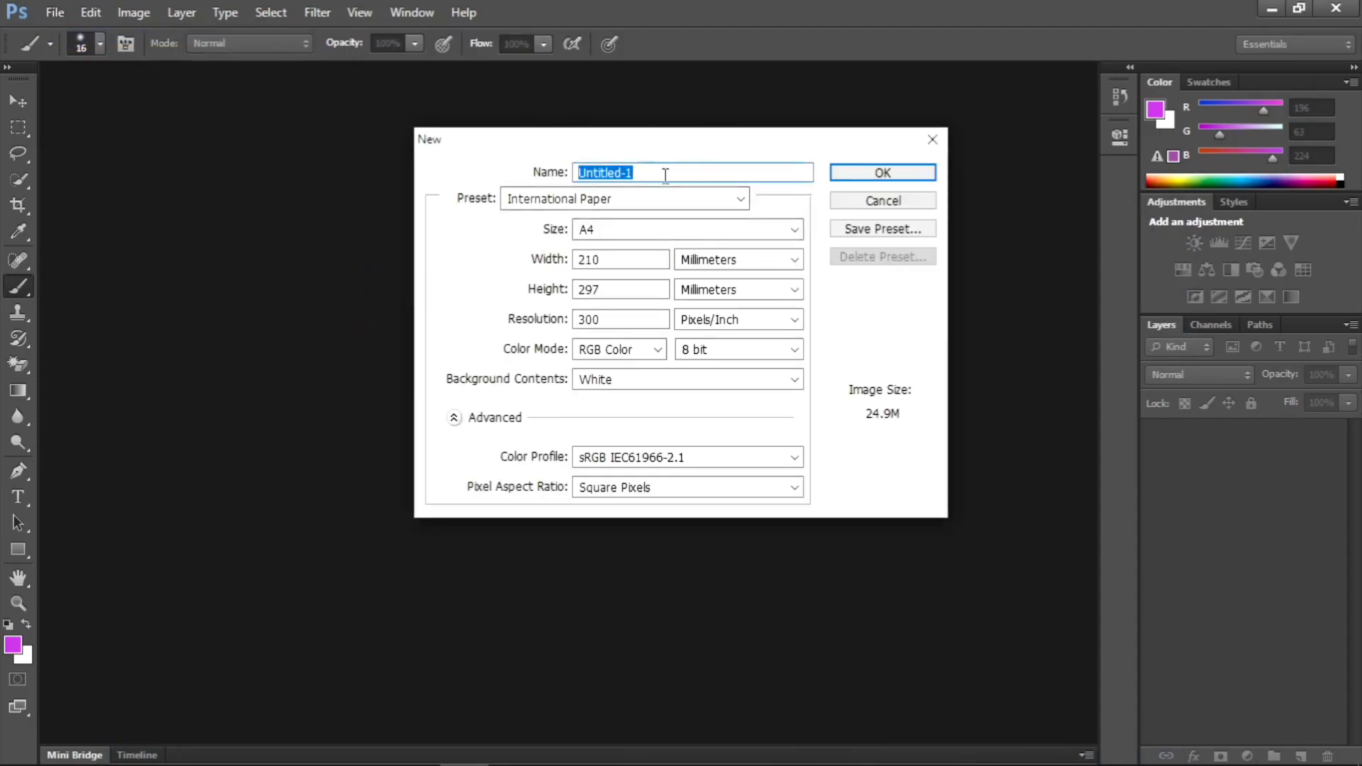
{"action": "left_click", "coordinate": [678, 174]}
{"action": "left_click", "coordinate": [738, 200]}
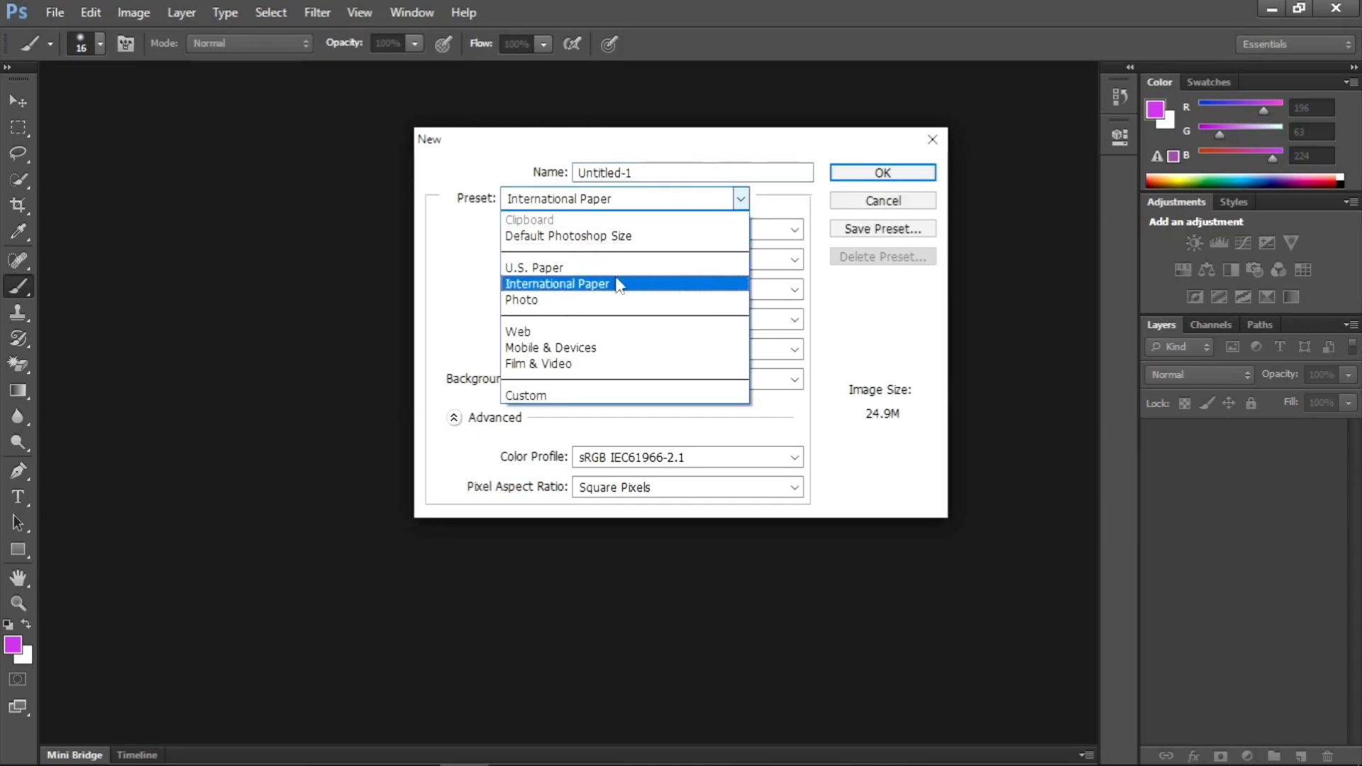
{"action": "left_click", "coordinate": [524, 394]}
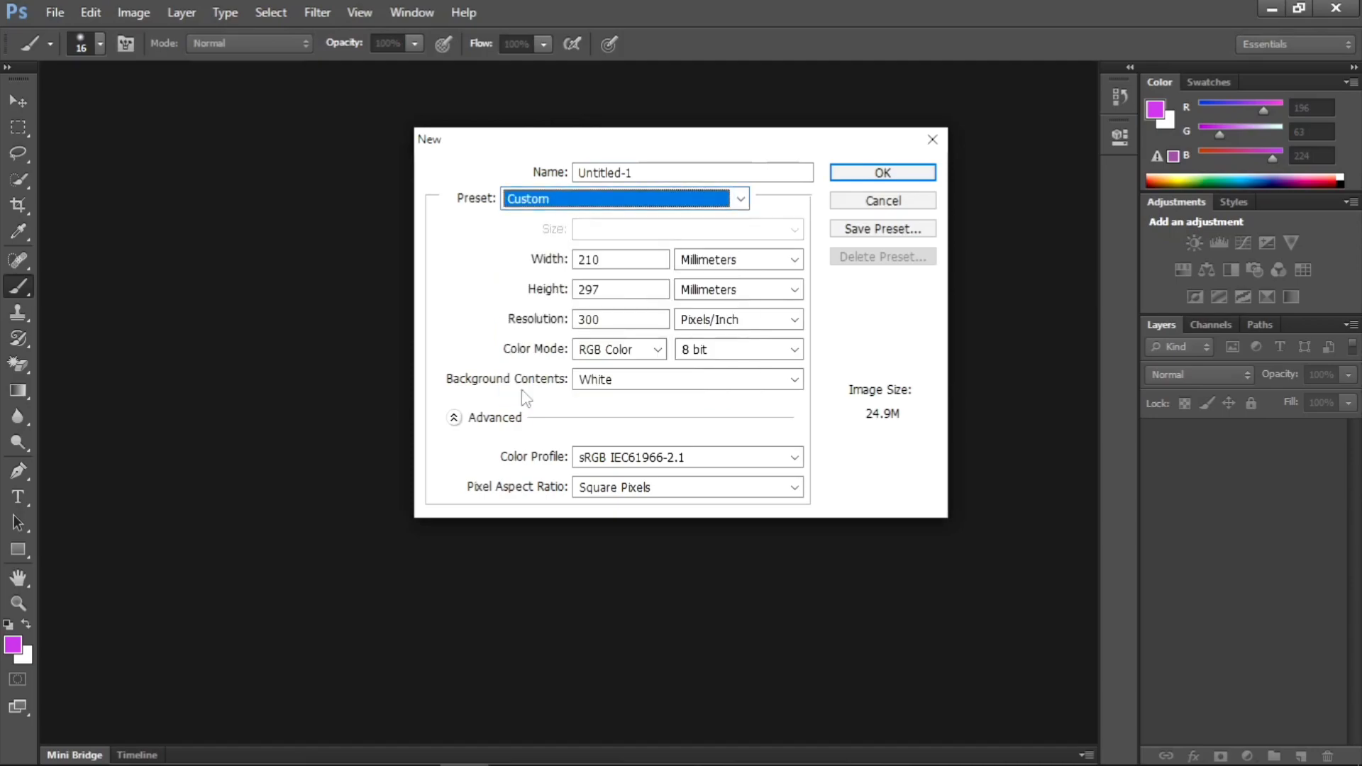
- Set the new document's width to 1200 pixels
{"action": "left_click", "coordinate": [631, 259]}
{"action": "key", "text": "BackSpace"}
{"action": "key", "text": "BackSpace"}
{"action": "key", "text": "BackSpace"}
{"action": "type", "text": "1200"}
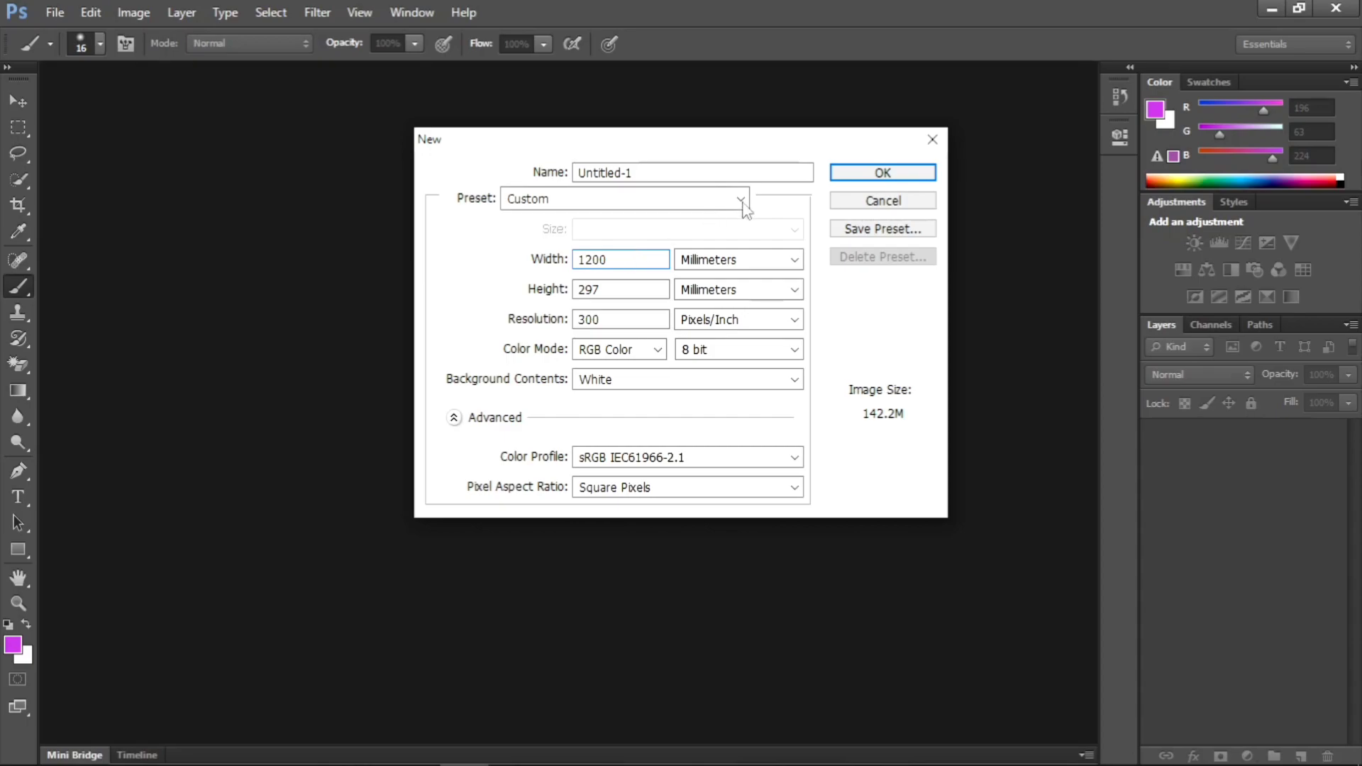
{"action": "left_click", "coordinate": [746, 261]}
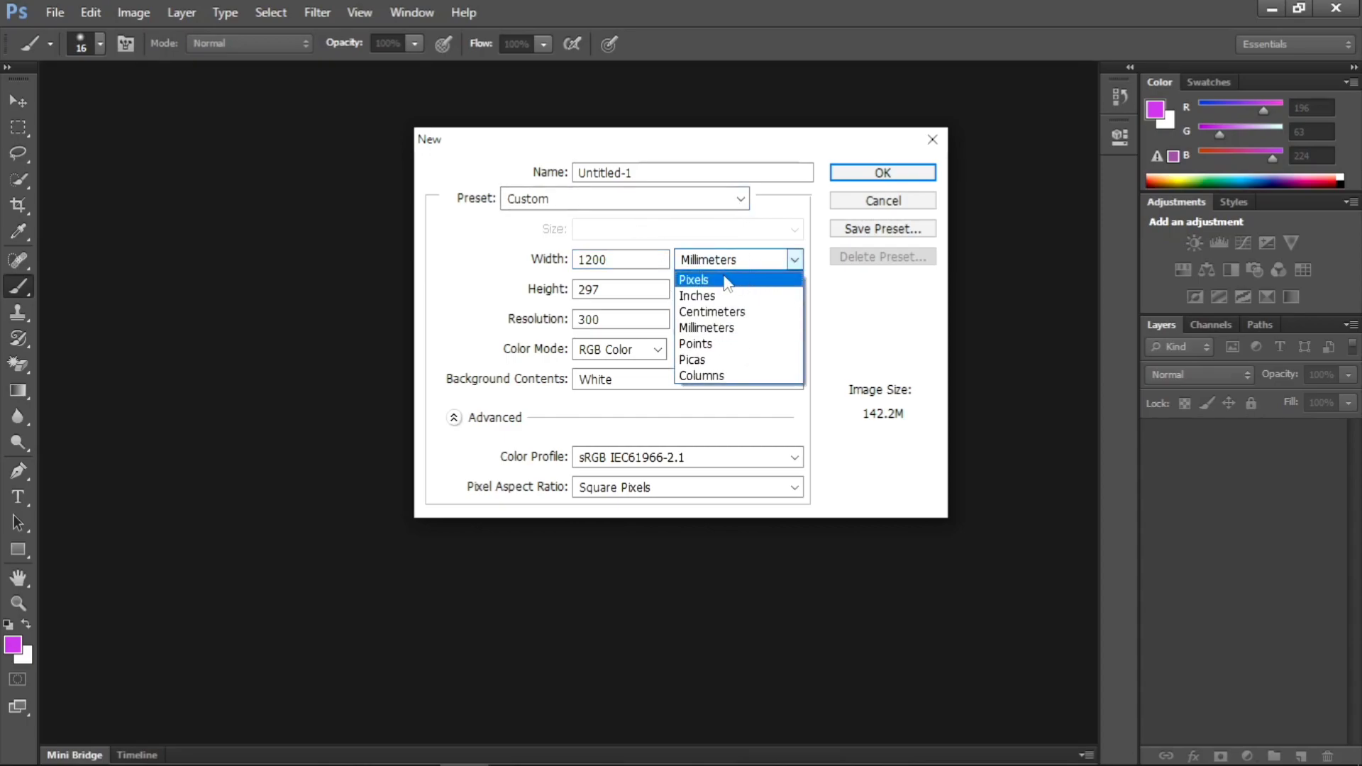
{"action": "left_click", "coordinate": [722, 281]}
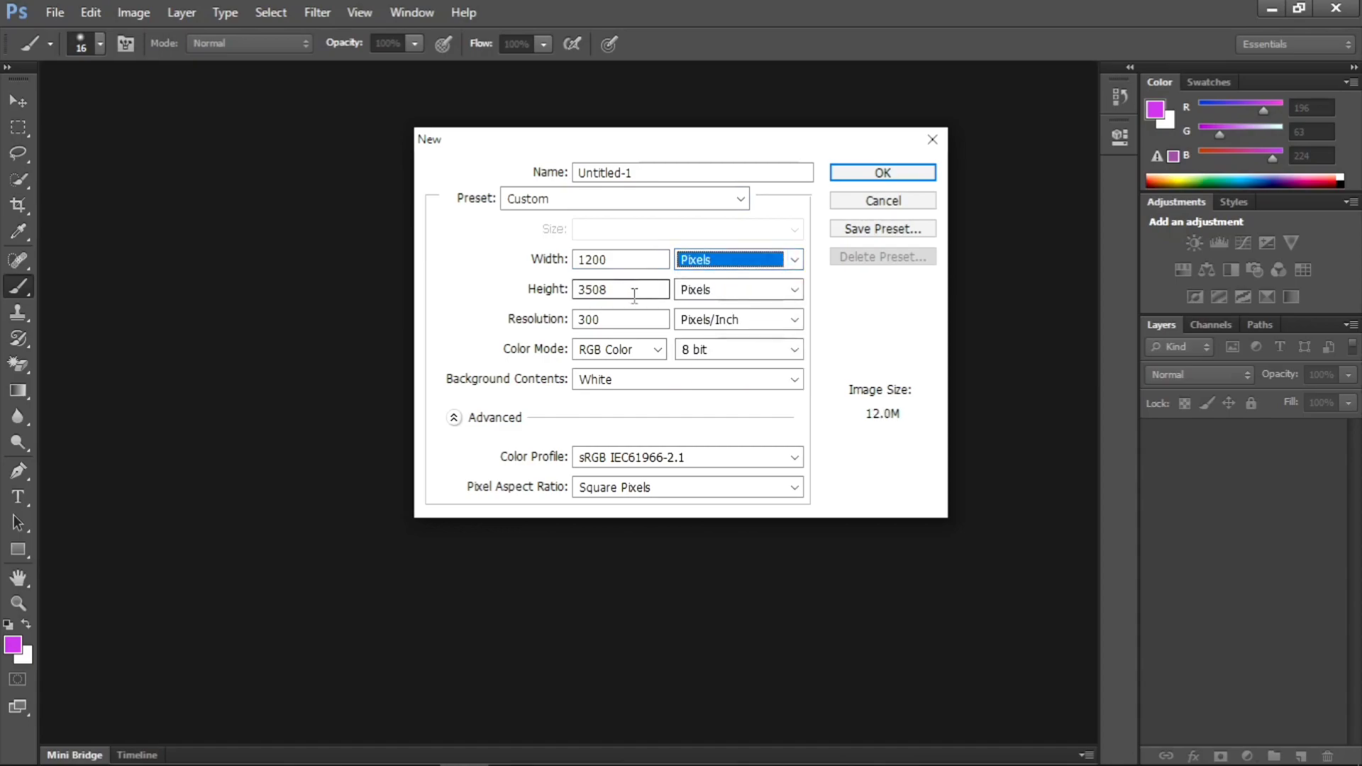
- Set the new document's height to 300 pixels
{"action": "left_click", "coordinate": [641, 289]}
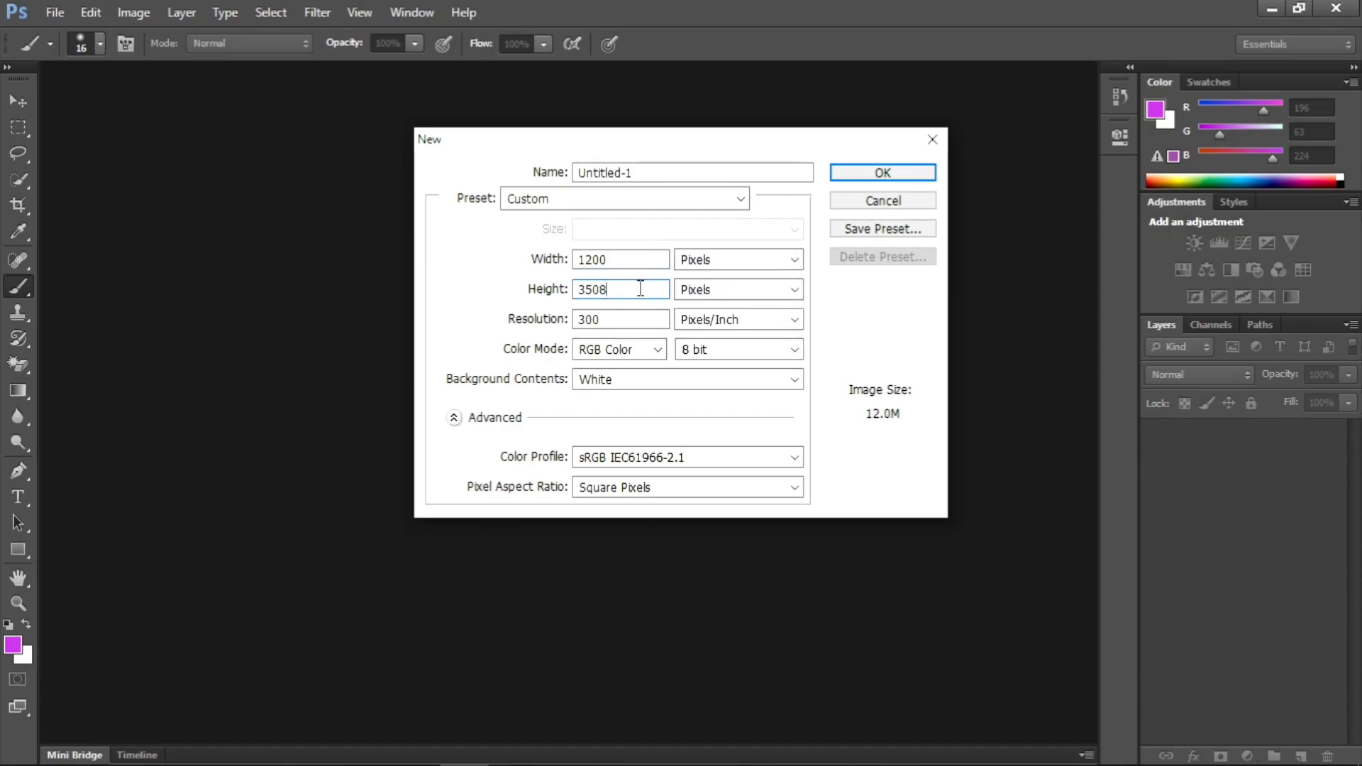
{"action": "key", "text": "BackSpace"}
{"action": "key", "text": "BackSpace"}
{"action": "key", "text": "BackSpace"}
{"action": "type", "text": "300"}
{"action": "left_click", "coordinate": [761, 291]}
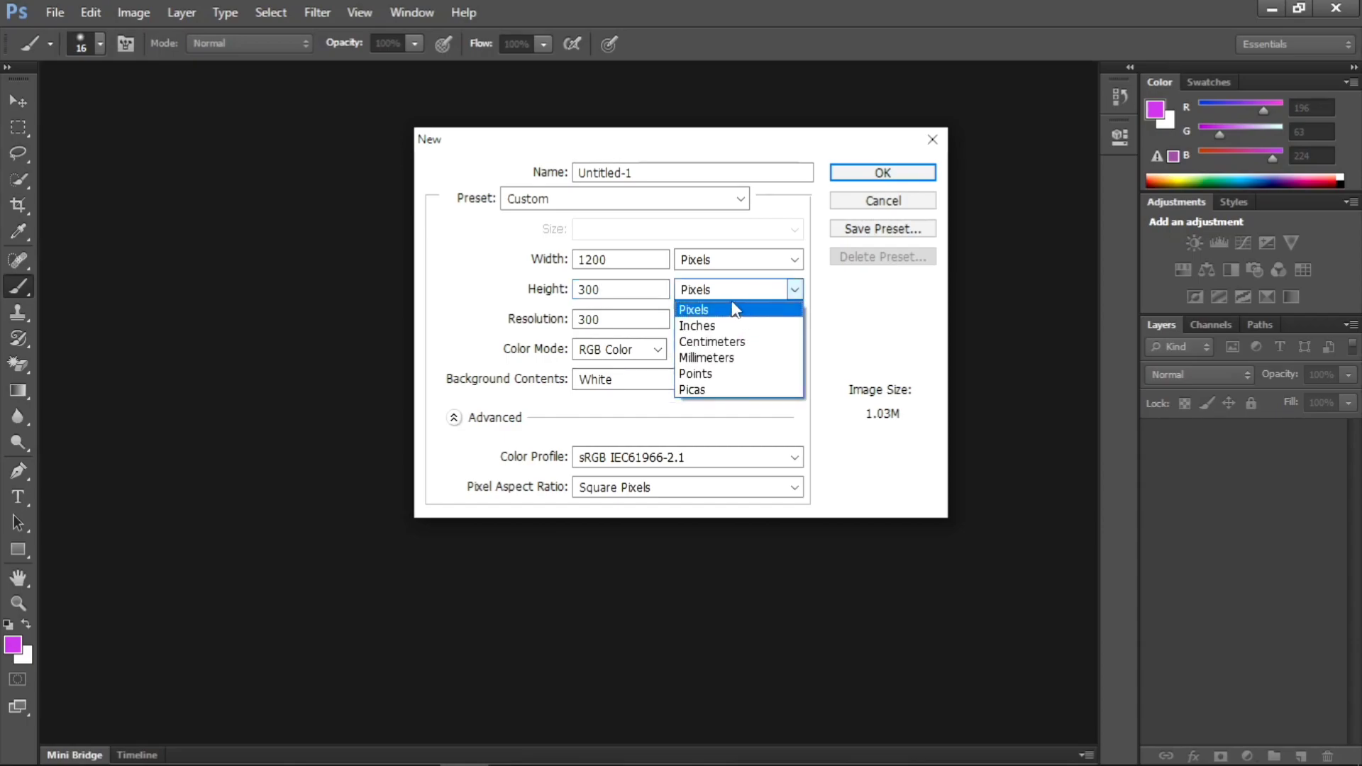
{"action": "left_click", "coordinate": [706, 310]}
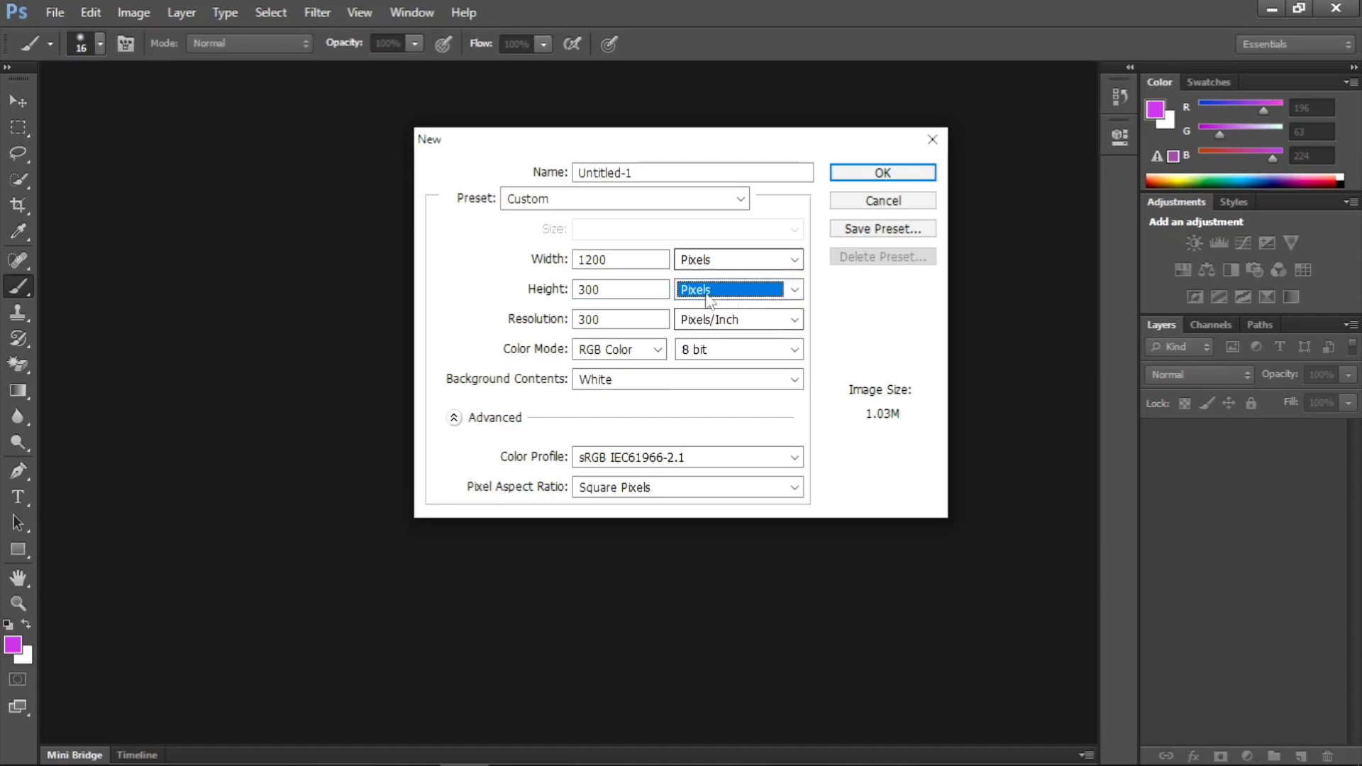
- Set the new document's resolution to 100 pixels/inch
{"action": "left_click", "coordinate": [621, 320]}
{"action": "key", "text": "BackSpace"}
{"action": "key", "text": "BackSpace"}
{"action": "key", "text": "BackSpace"}
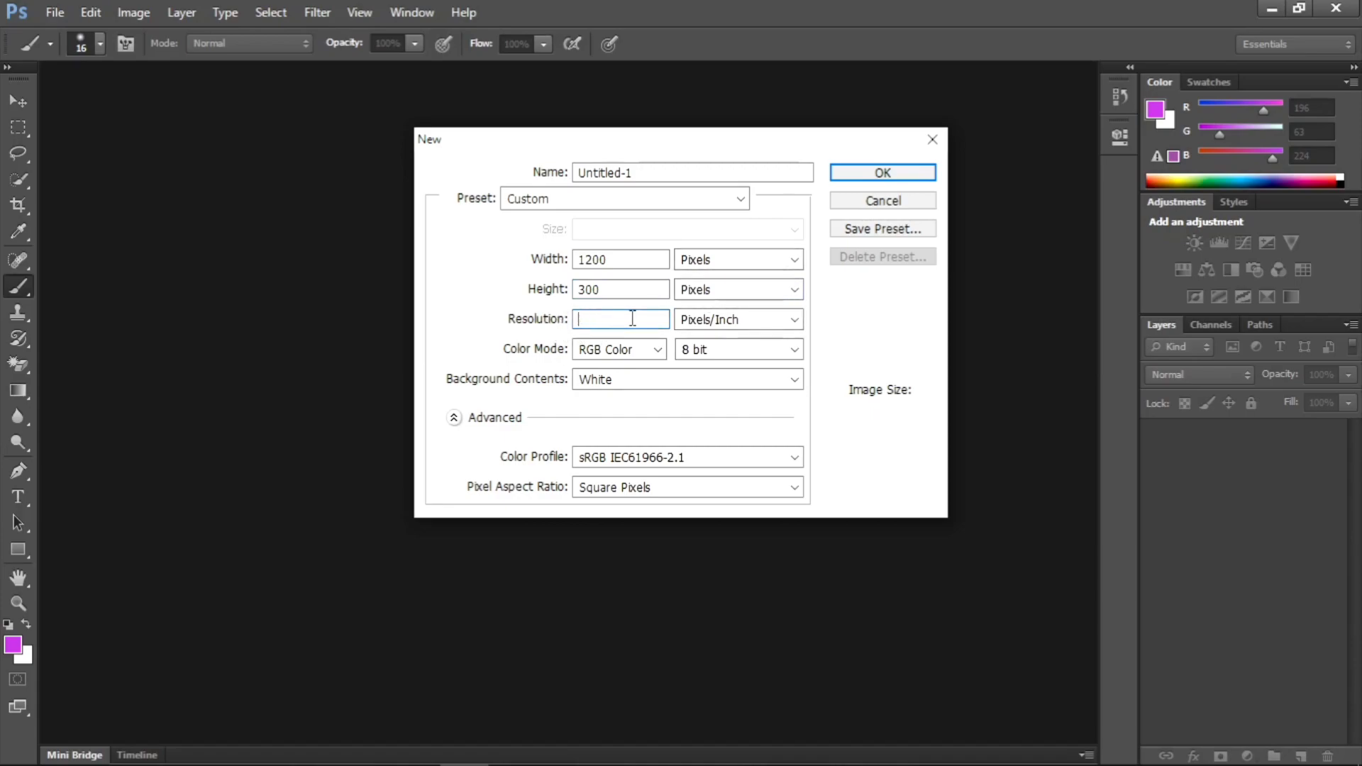
{"action": "type", "text": "100"}
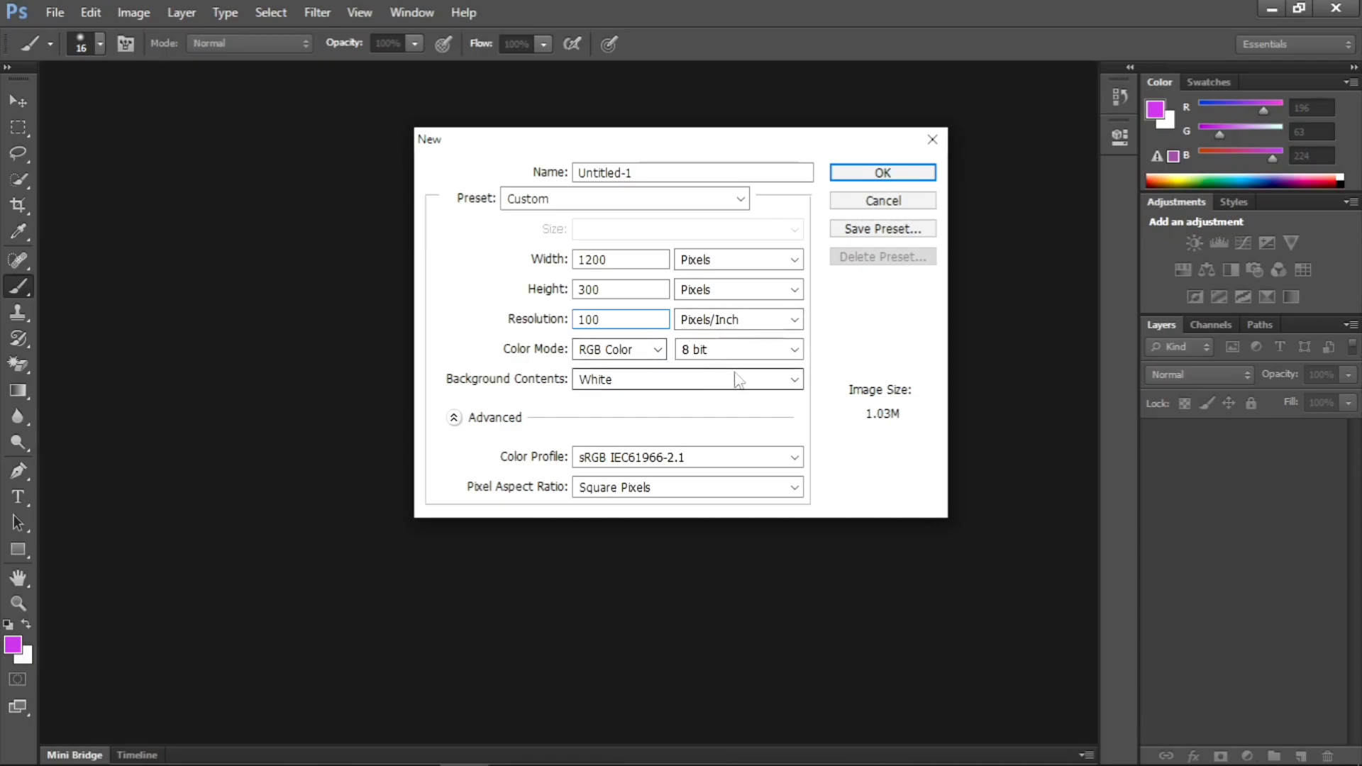
- Keep White as the background contents and create the document
{"action": "left_click", "coordinate": [792, 381]}
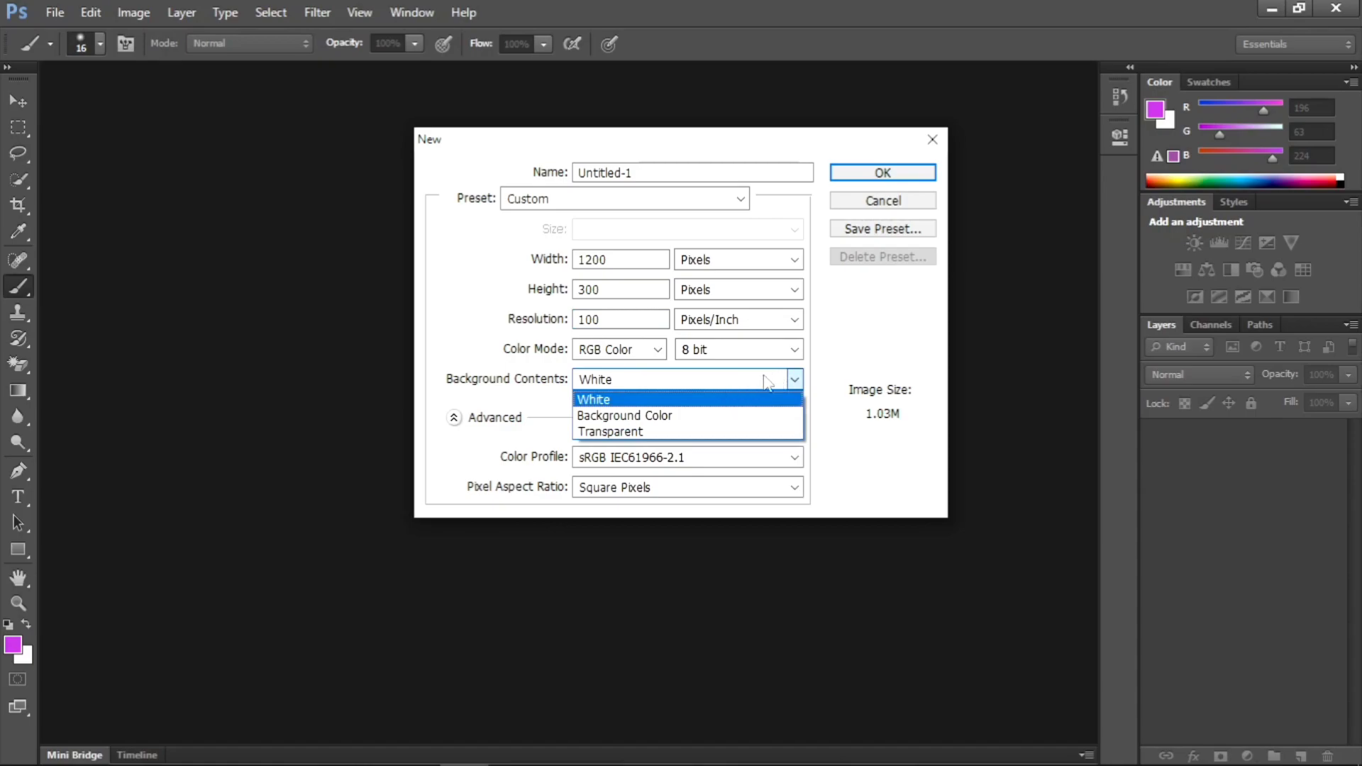
{"action": "left_click", "coordinate": [618, 402]}
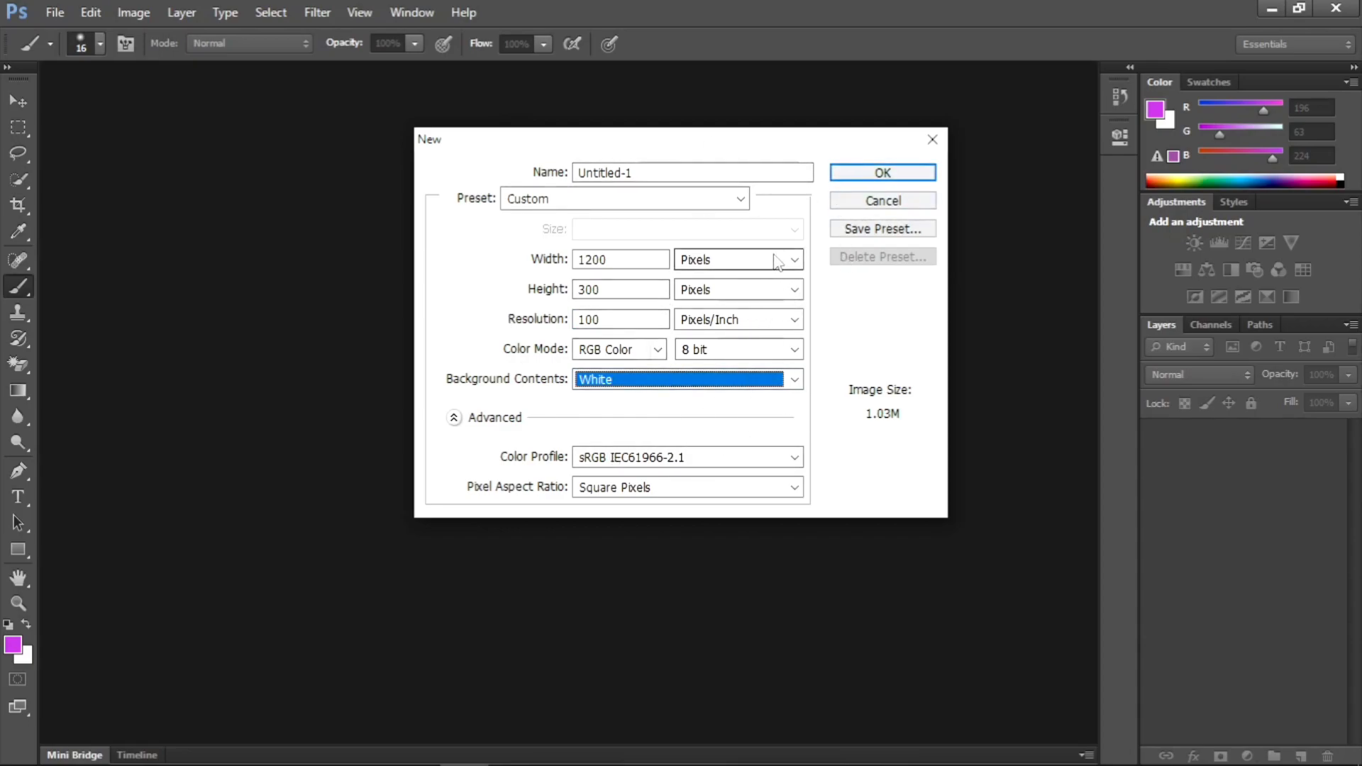
{"action": "left_click", "coordinate": [890, 173]}
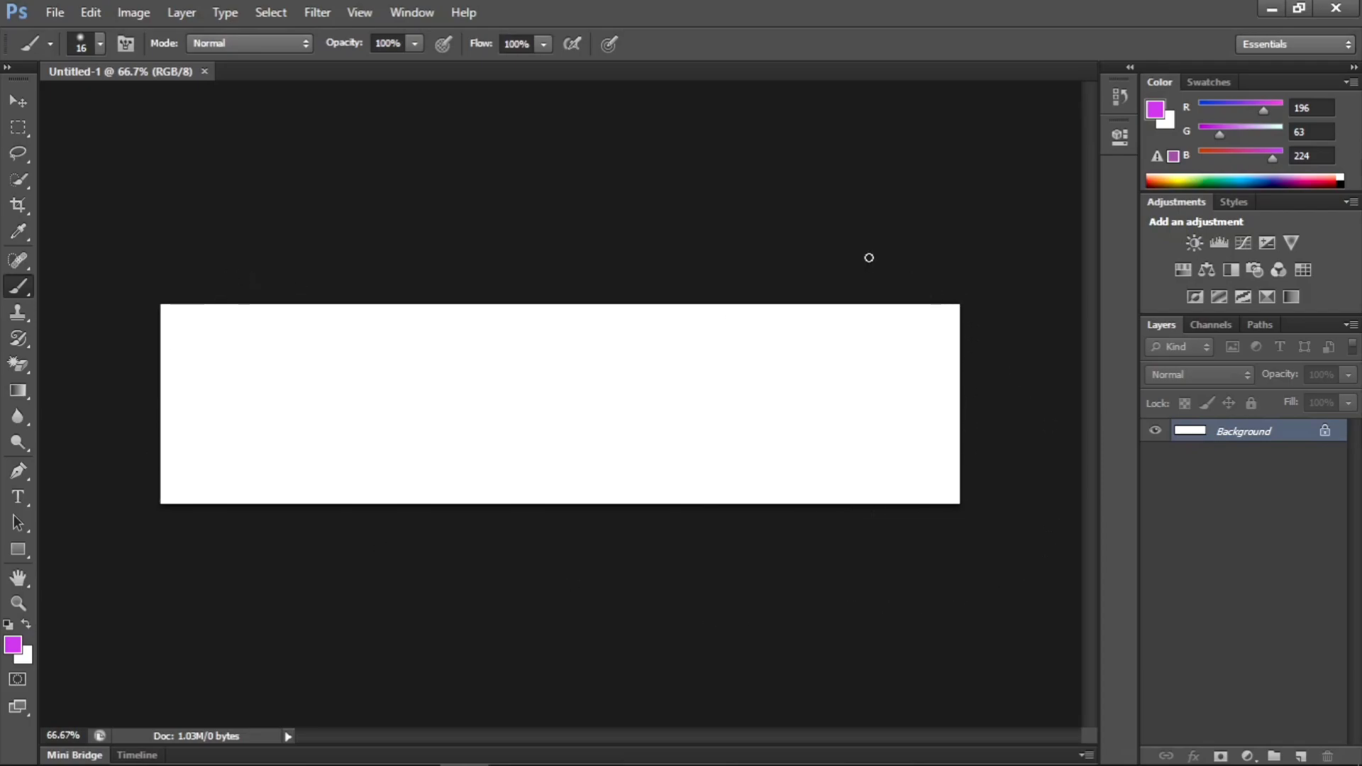
- Close the blank Untitled-1 document and start another new document for a banner
{"action": "left_click", "coordinate": [205, 72]}
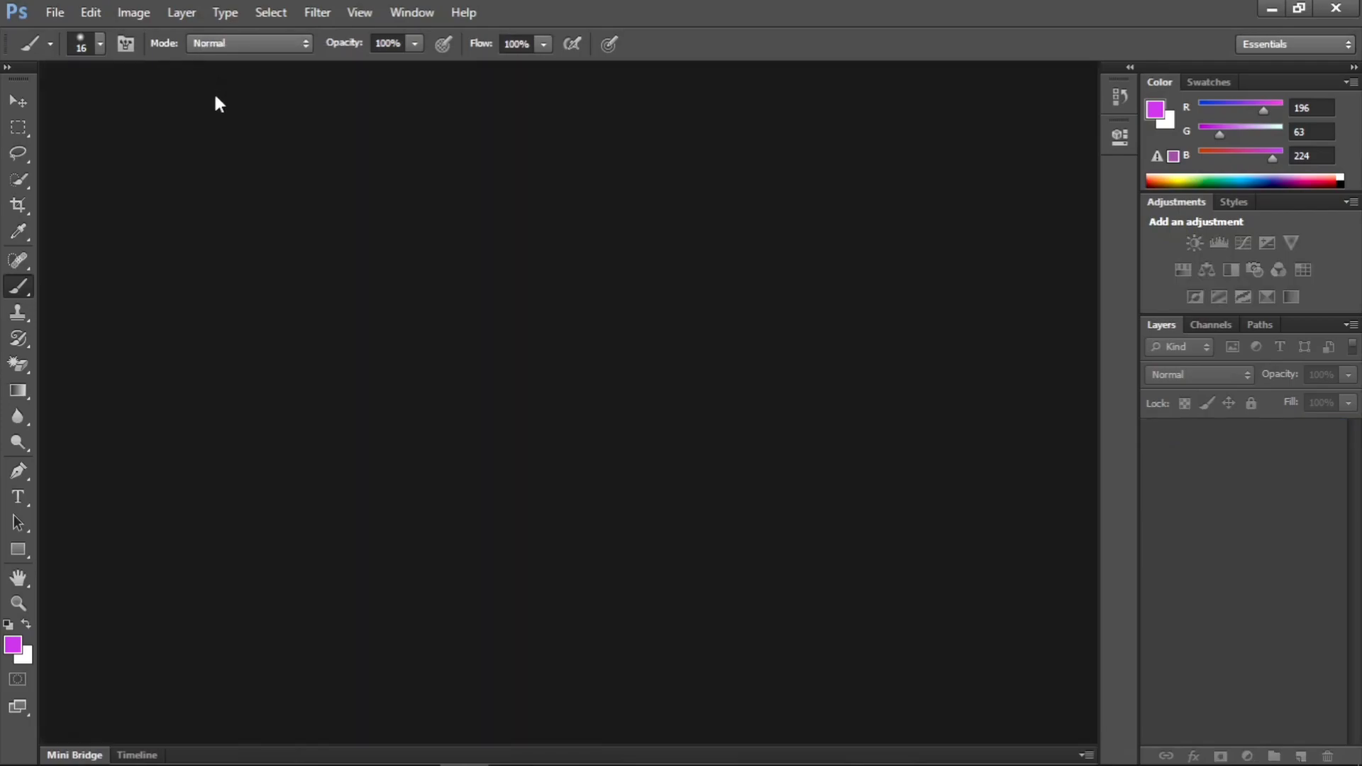
{"action": "left_click", "coordinate": [51, 17]}
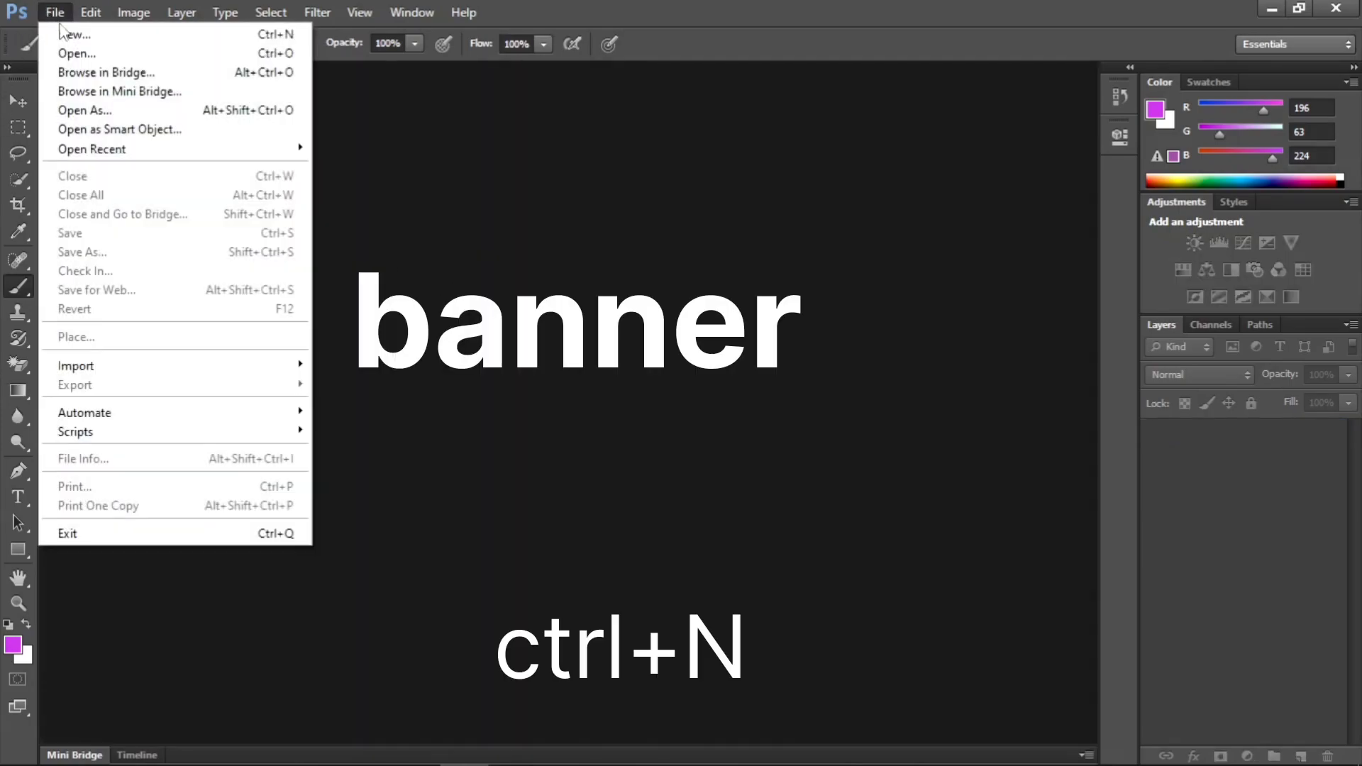
{"action": "left_click", "coordinate": [86, 35]}
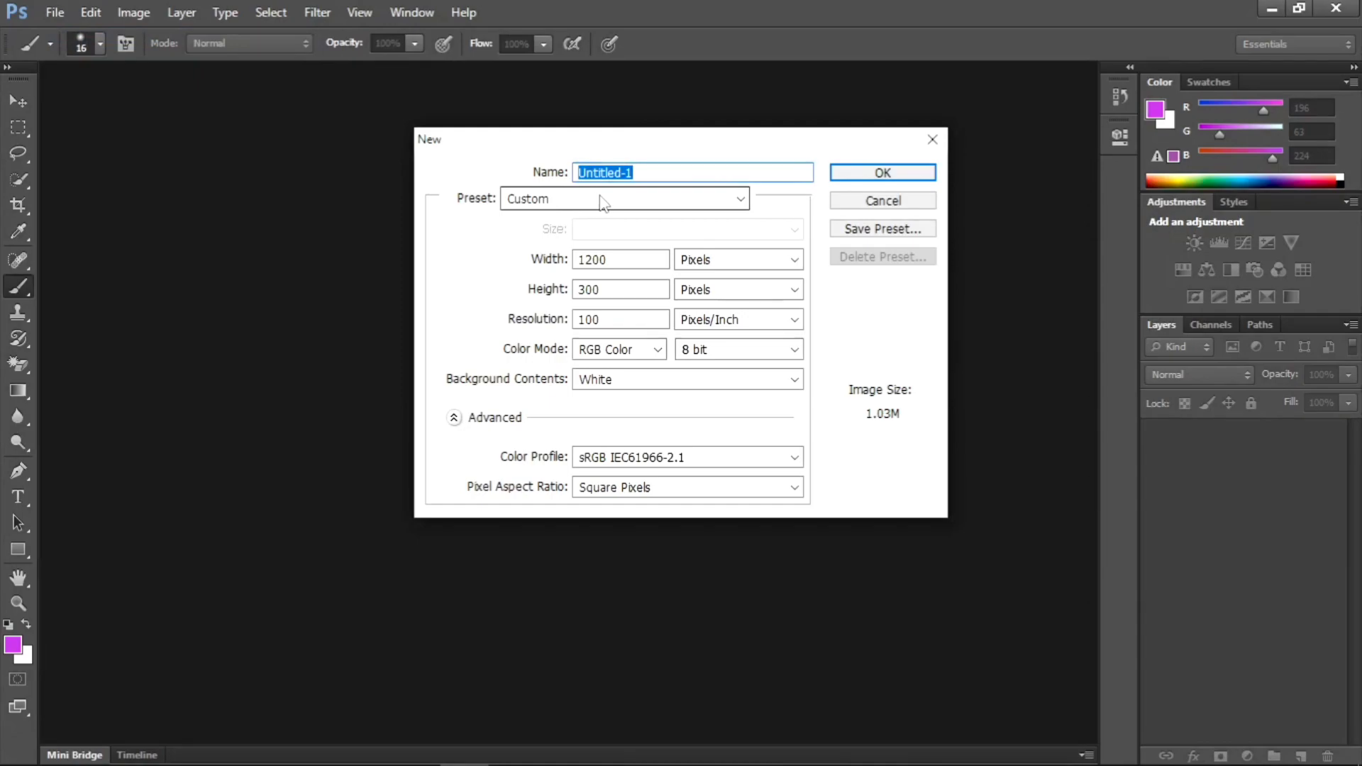
- Set the banner document's width to 120 inches
{"action": "left_click", "coordinate": [629, 257]}
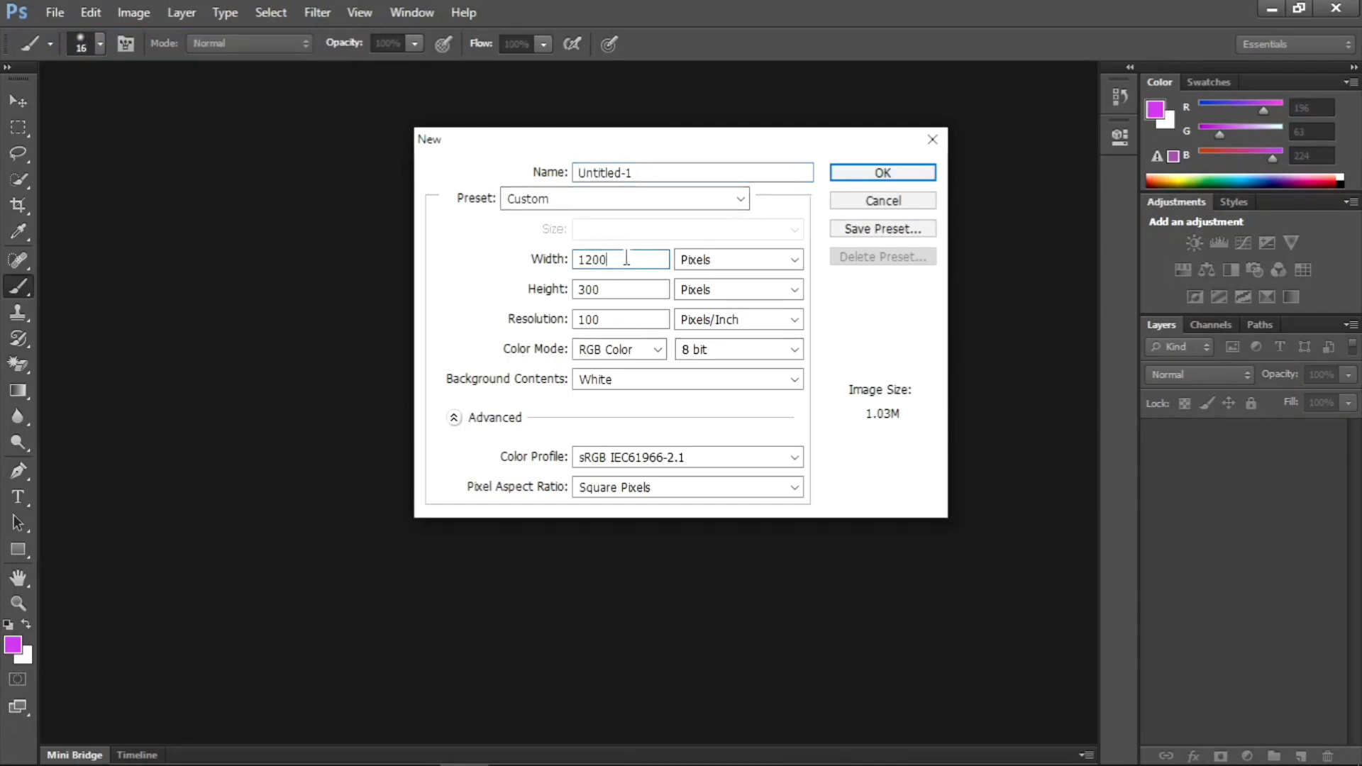
{"action": "key", "text": "BackSpace"}
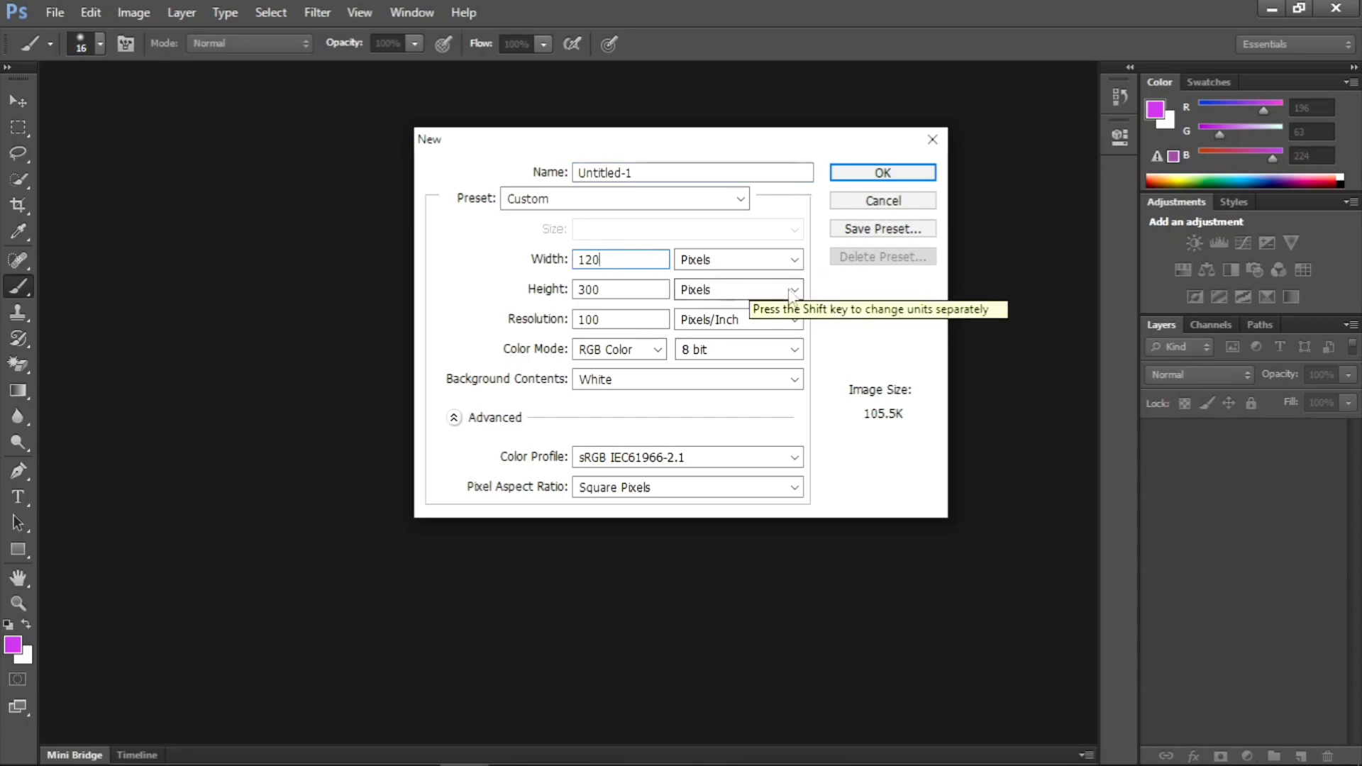
{"action": "left_click", "coordinate": [782, 262]}
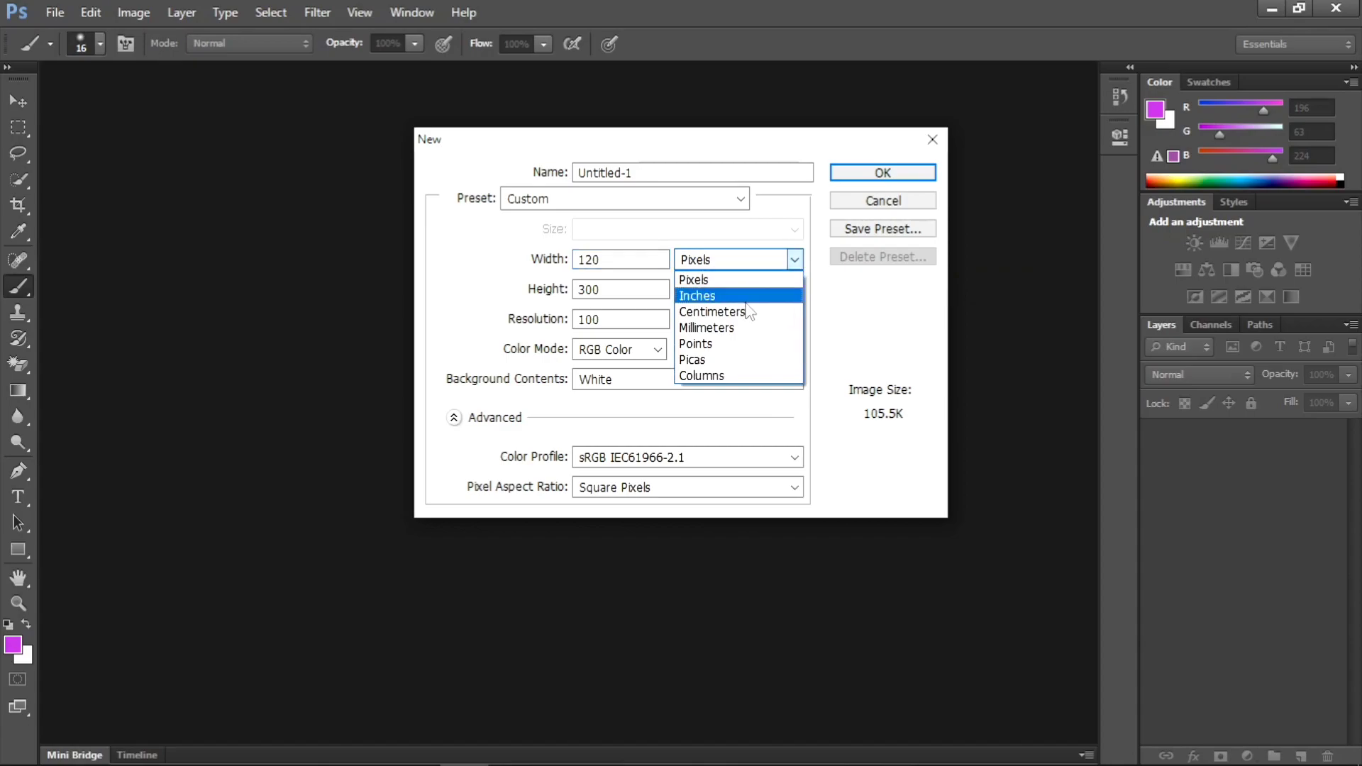
{"action": "left_click", "coordinate": [746, 299]}
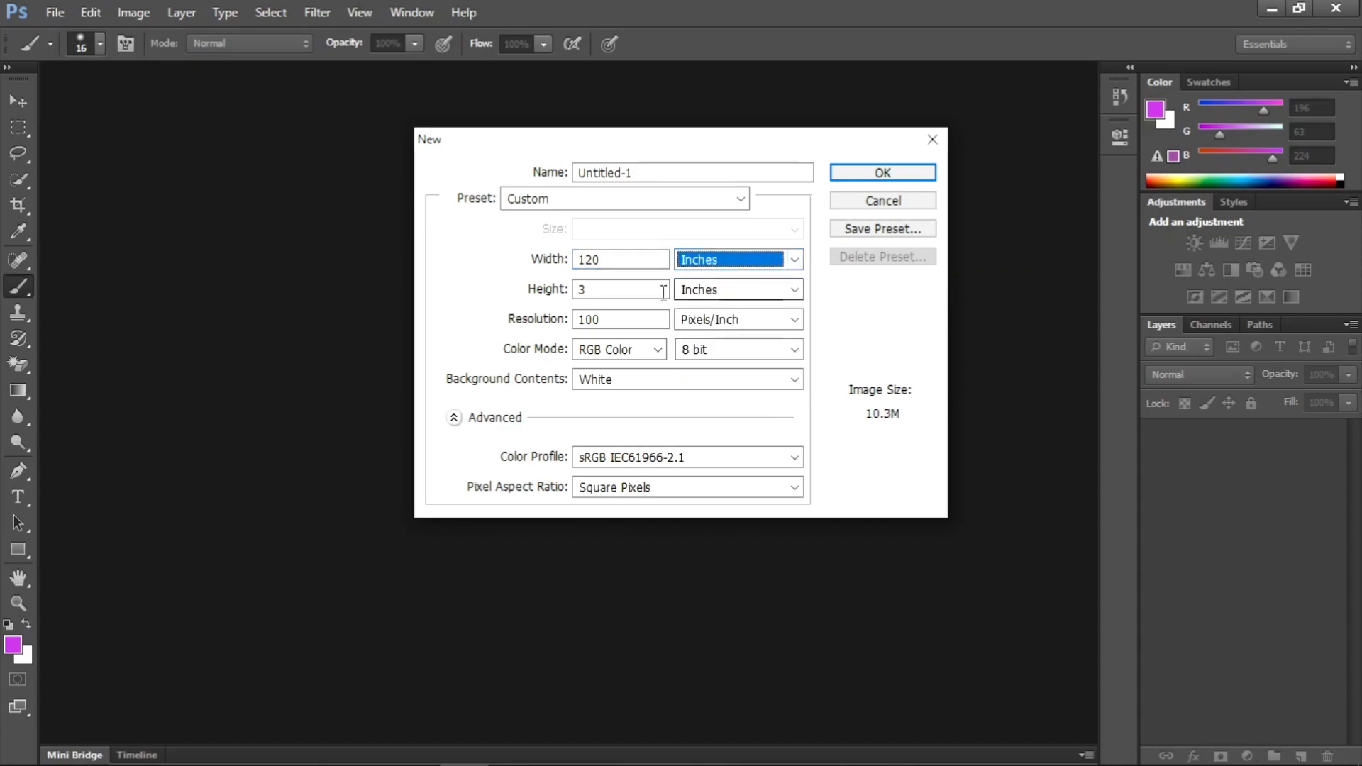
- Set the banner document's height to 96 inches
{"action": "left_click", "coordinate": [599, 291]}
{"action": "key", "text": "BackSpace"}
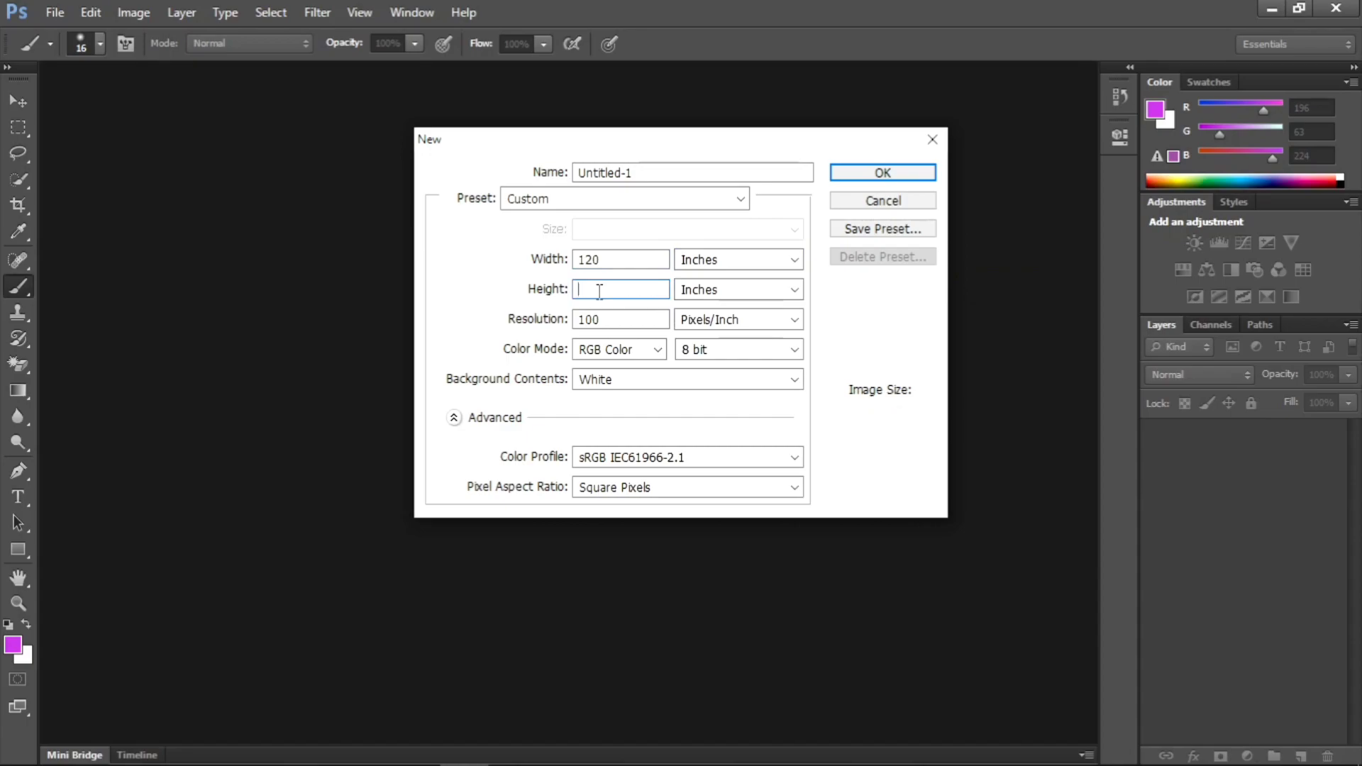
{"action": "type", "text": "96"}
{"action": "left_click", "coordinate": [779, 295]}
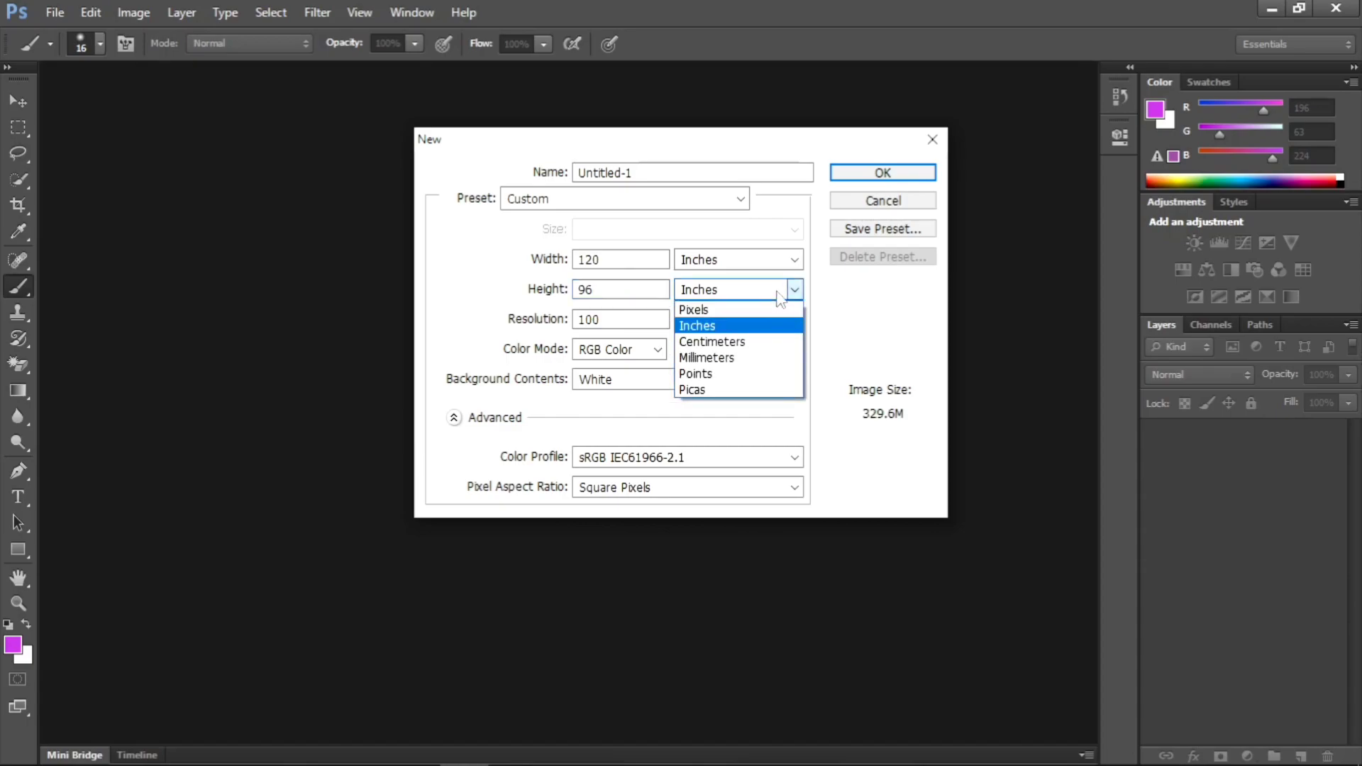
{"action": "left_click", "coordinate": [697, 328]}
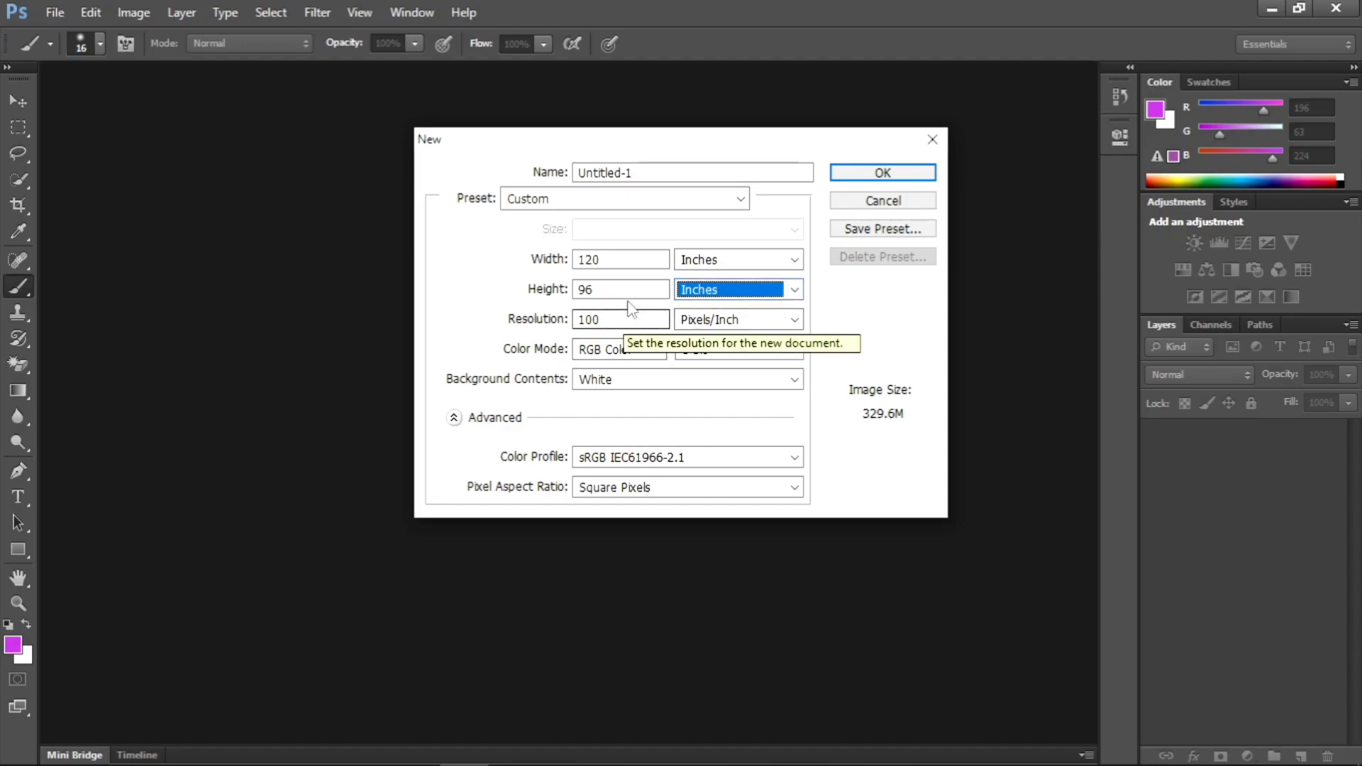
- Set the banner document's resolution to 30 pixels/inch
{"action": "left_click", "coordinate": [607, 319]}
{"action": "key", "text": "BackSpace"}
{"action": "key", "text": "BackSpace"}
{"action": "key", "text": "BackSpace"}
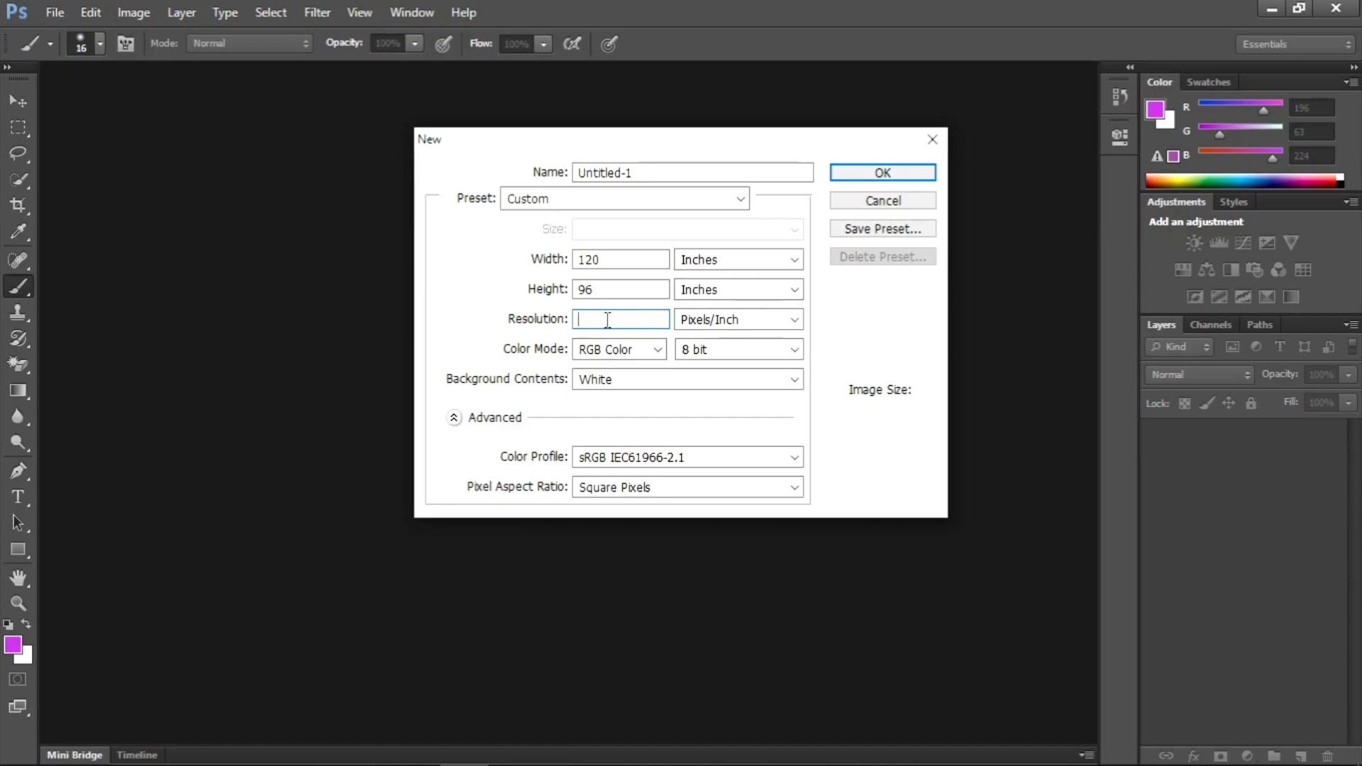
{"action": "type", "text": "300"}
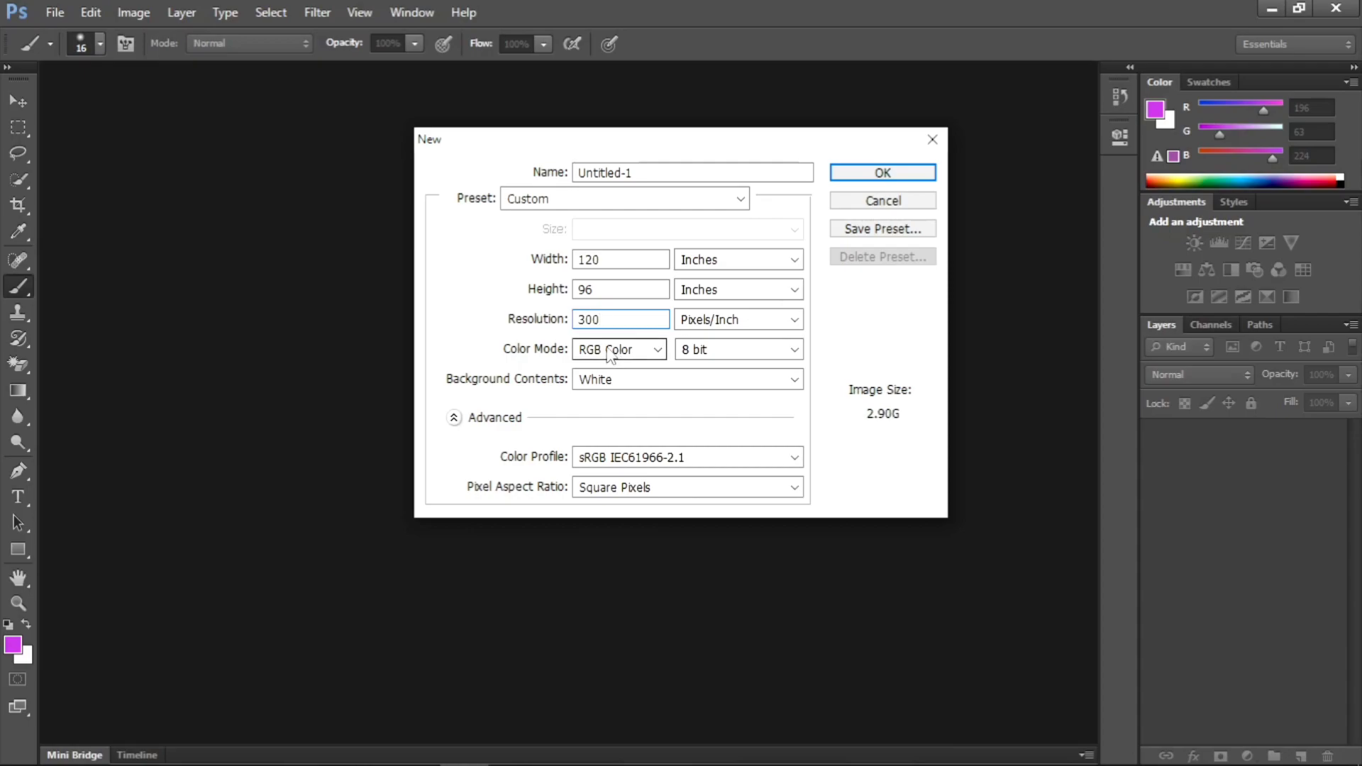
{"action": "key", "text": "BackSpace"}
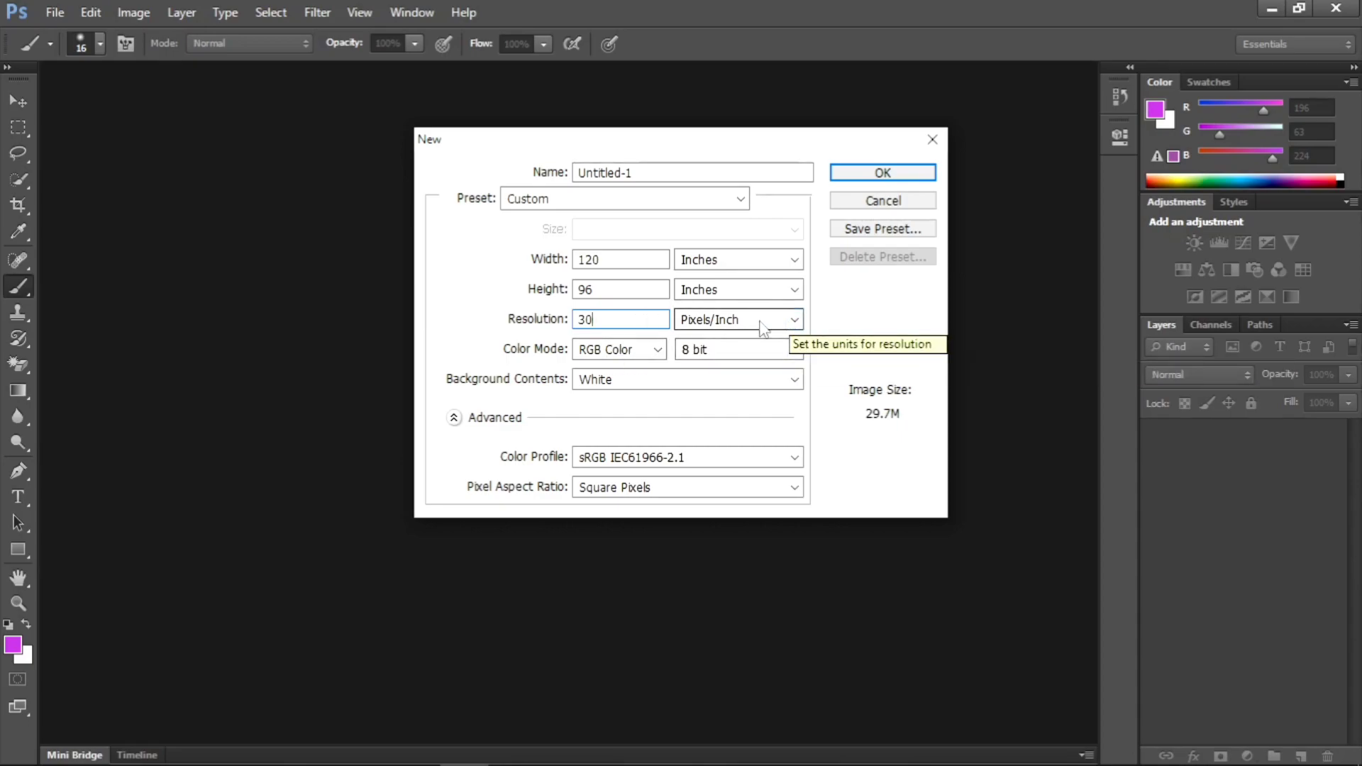
- Set the banner's color mode to CMYK Color and create the document
{"action": "left_click", "coordinate": [657, 349]}
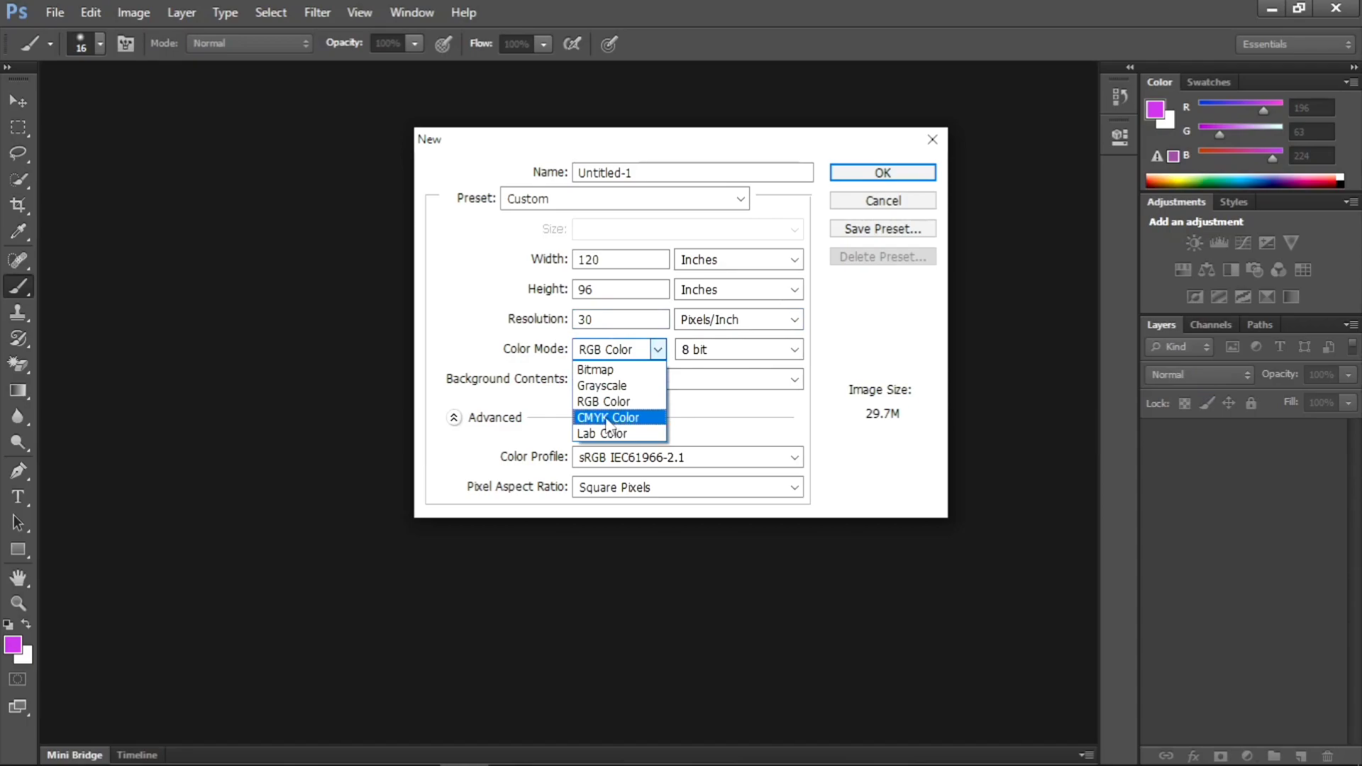
{"action": "left_click", "coordinate": [614, 422]}
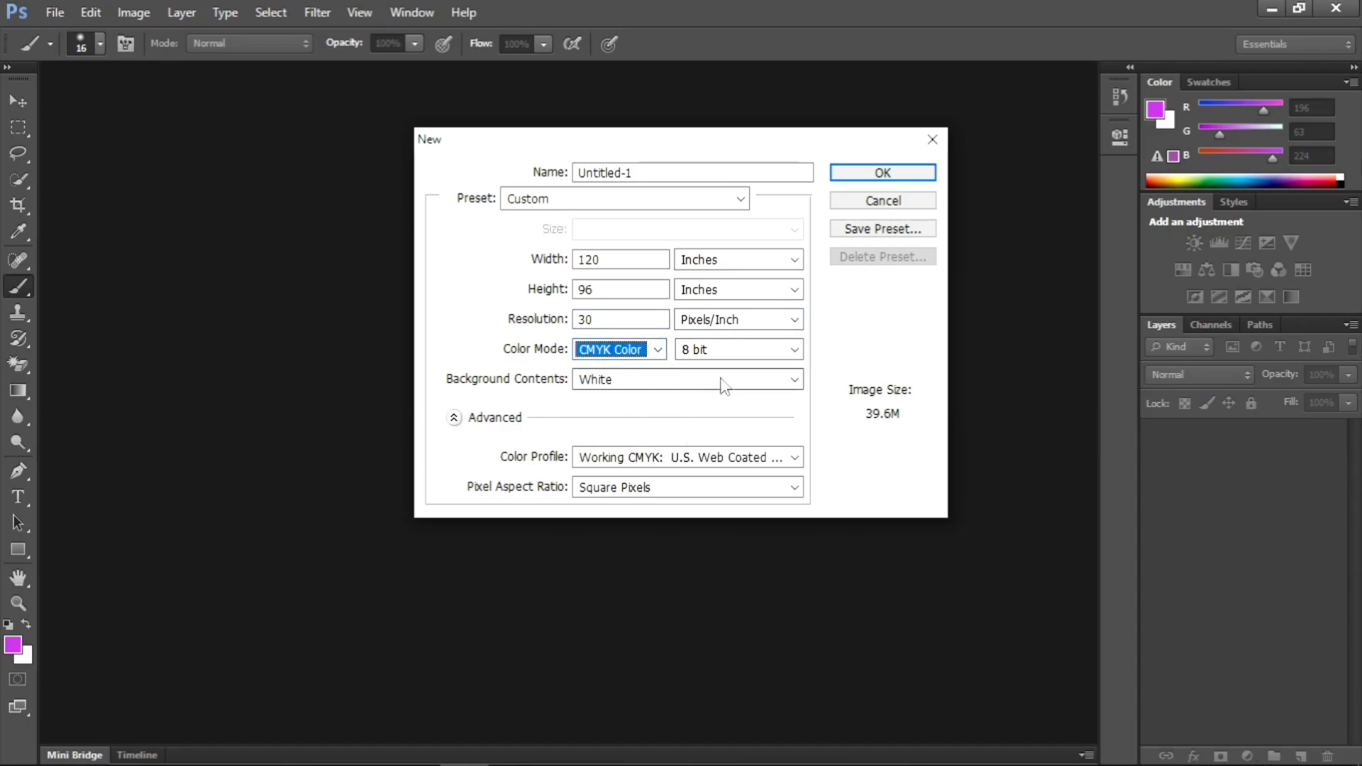
{"action": "left_click", "coordinate": [899, 173]}
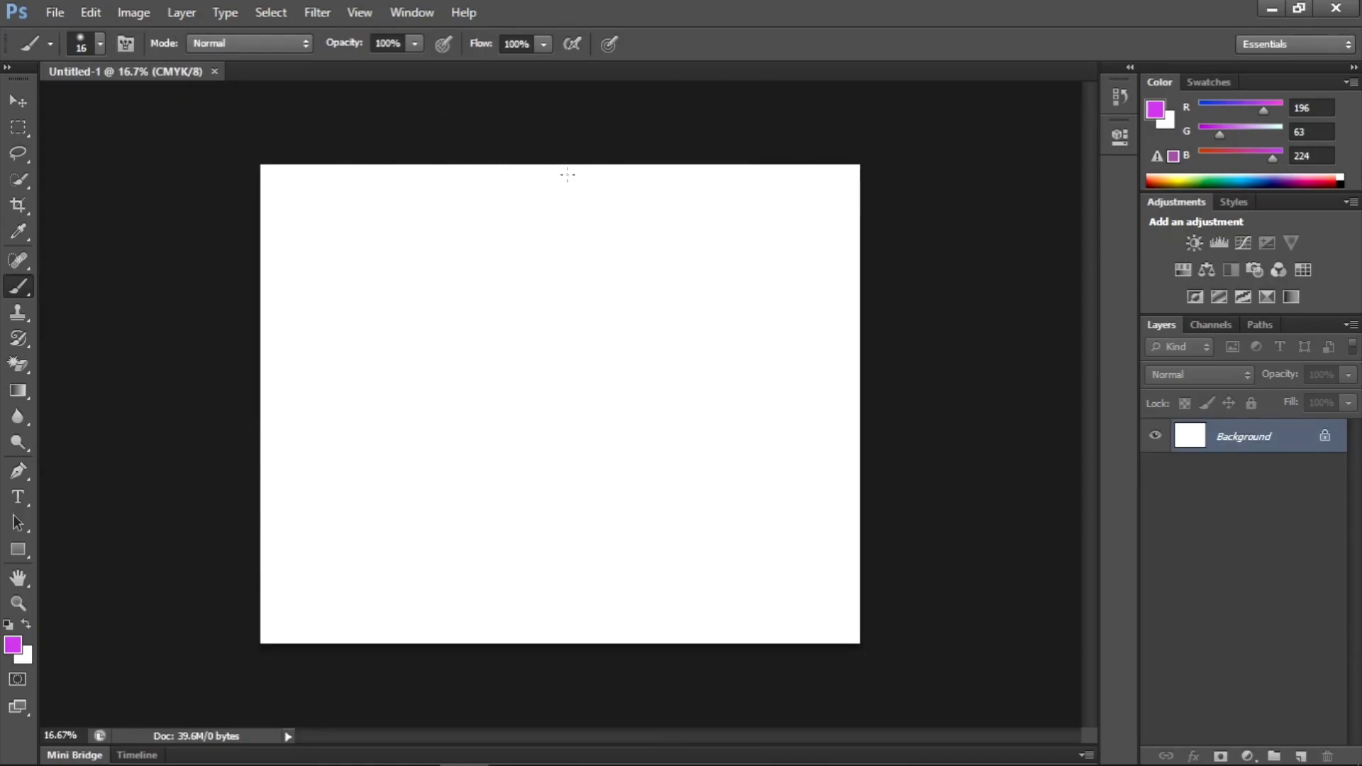
- Close the blank banner document and start another new document, keeping the Custom preset
{"action": "left_click", "coordinate": [215, 71]}
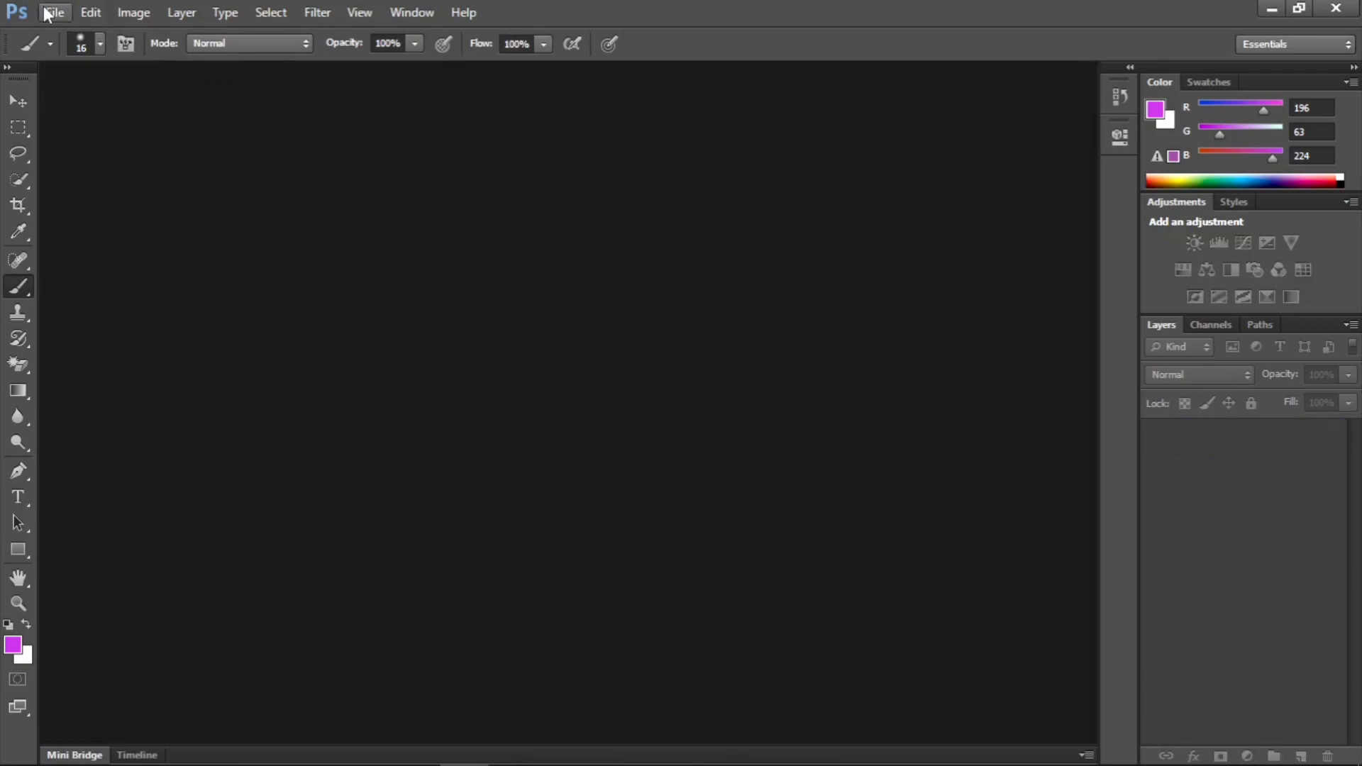
{"action": "left_click", "coordinate": [46, 13]}
{"action": "left_click", "coordinate": [91, 34]}
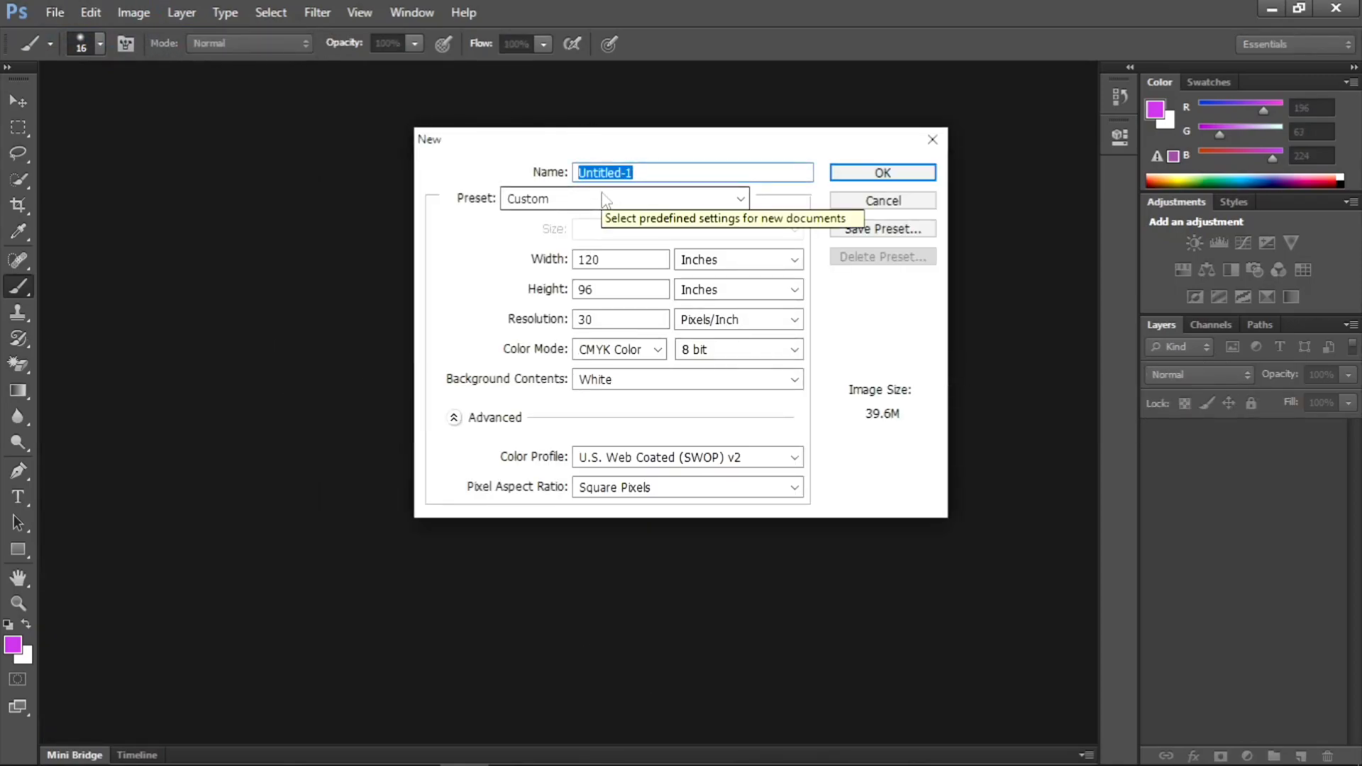
{"action": "left_click", "coordinate": [605, 200]}
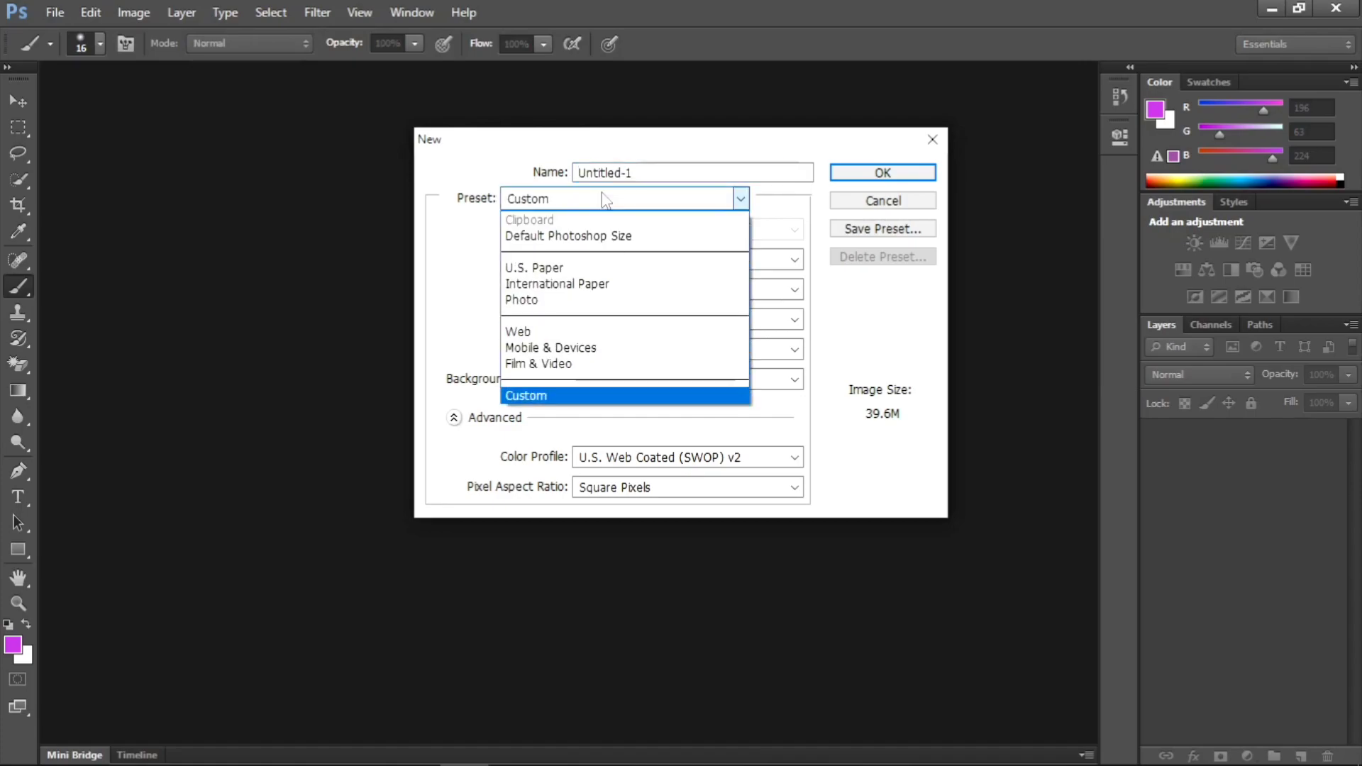
{"action": "left_click", "coordinate": [576, 201]}
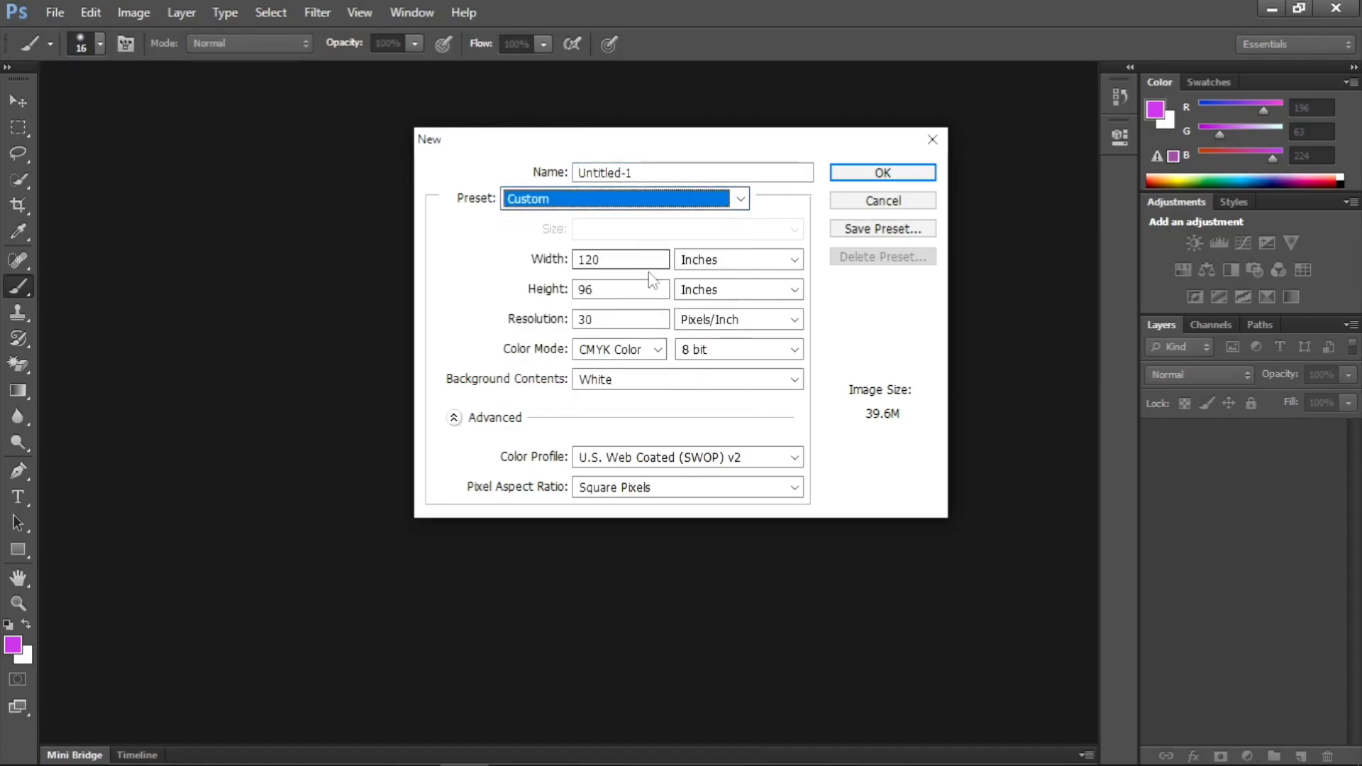
- Set the new document's width to 9 centimeters
{"action": "left_click", "coordinate": [620, 261]}
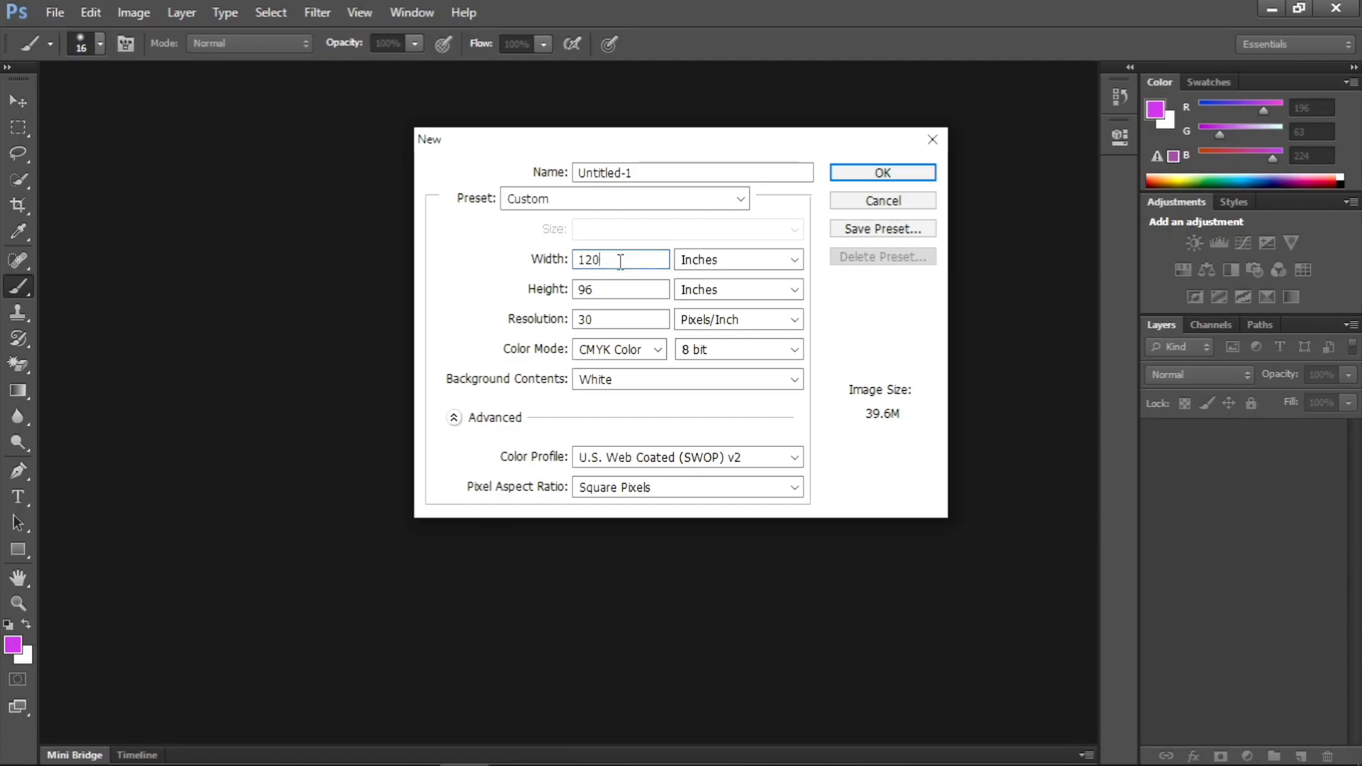
{"action": "key", "text": "BackSpace"}
{"action": "key", "text": "BackSpace"}
{"action": "key", "text": "BackSpace"}
{"action": "type", "text": "9"}
{"action": "left_click", "coordinate": [713, 259]}
{"action": "left_click", "coordinate": [711, 312]}
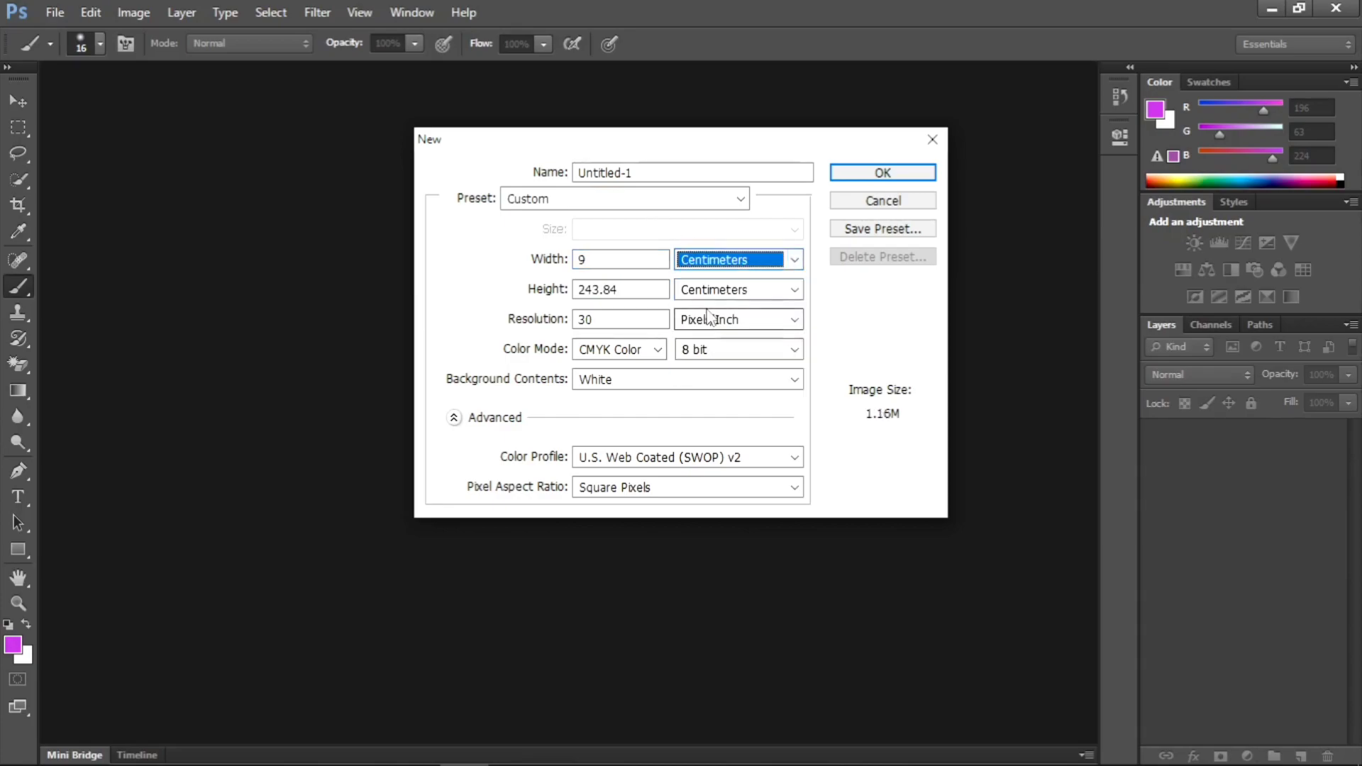
- Set the document's height to 5.5 centimeters and its resolution to 300 pixels/inch
{"action": "left_click", "coordinate": [639, 289]}
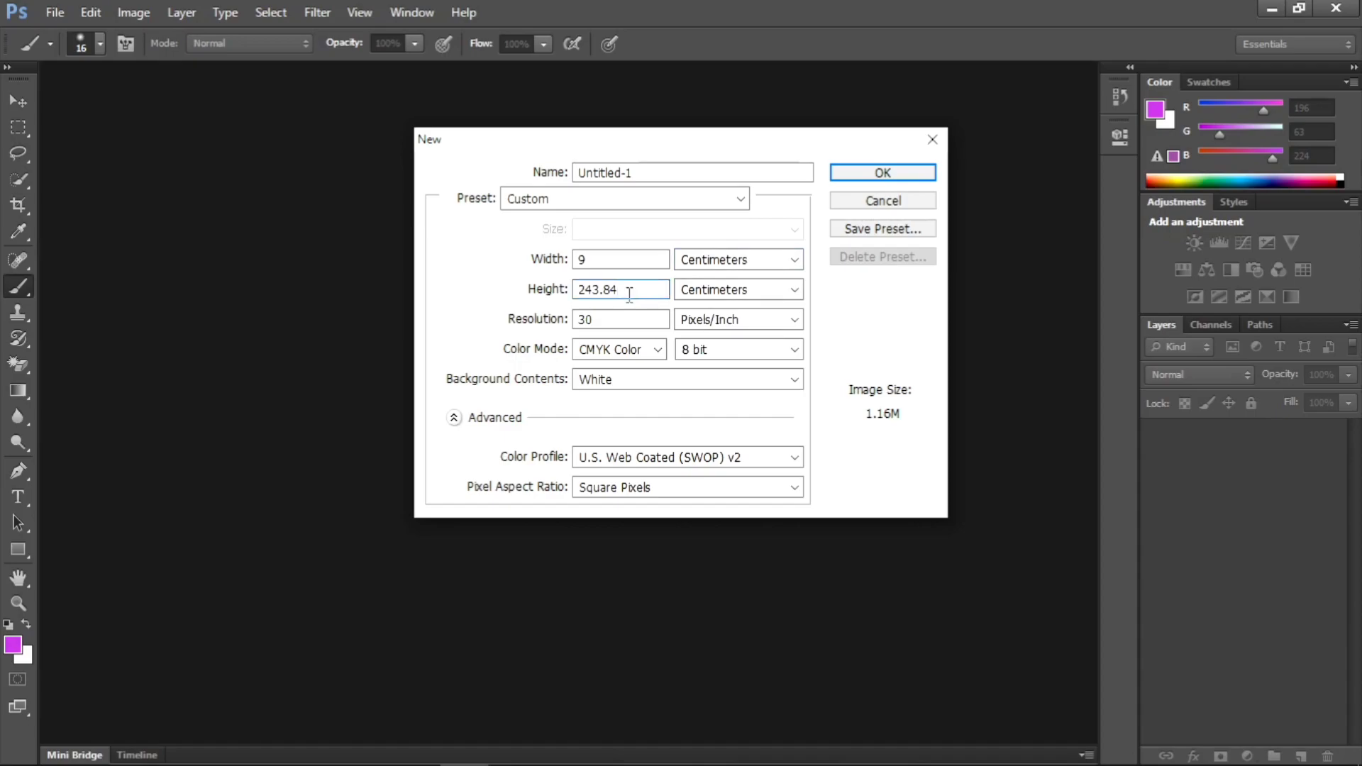
{"action": "key", "text": "BackSpace"}
{"action": "key", "text": "BackSpace"}
{"action": "key", "text": "BackSpace"}
{"action": "type", "text": "5.5"}
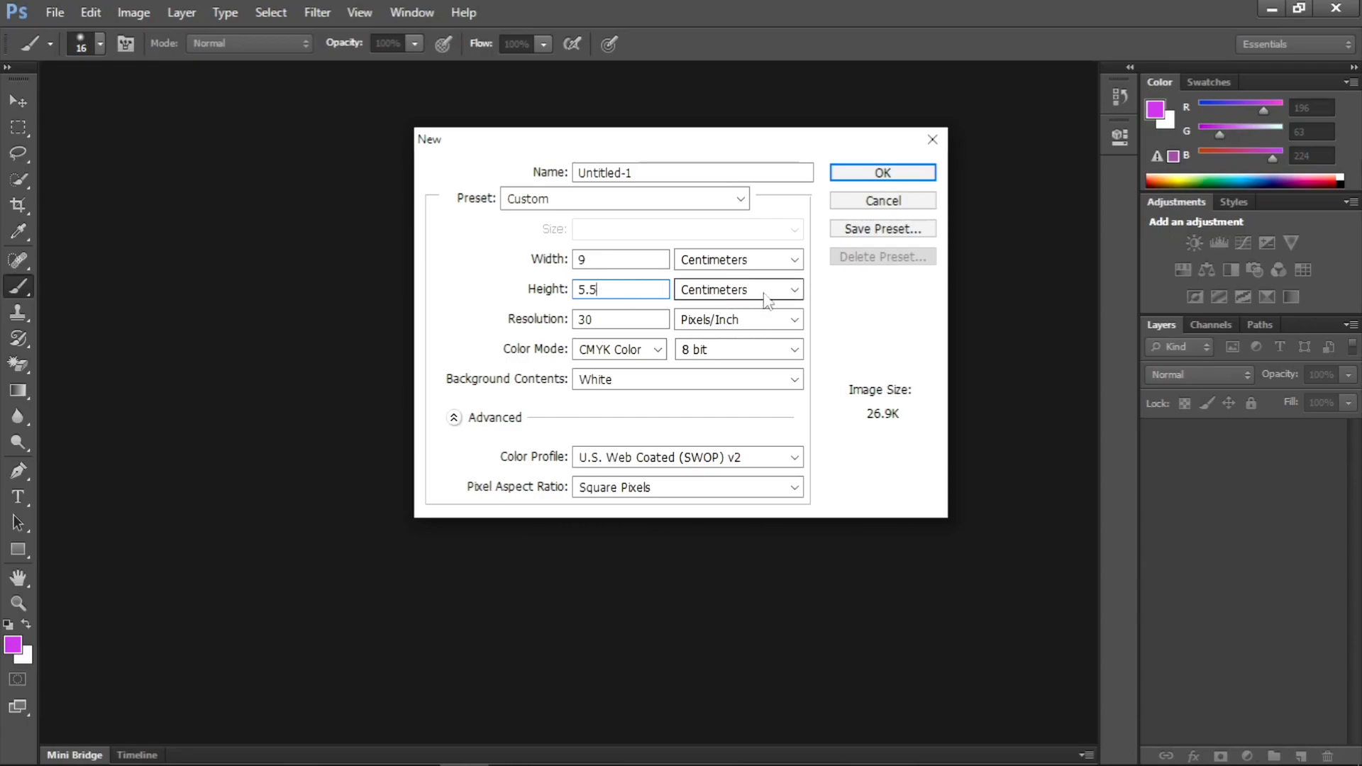
{"action": "left_click", "coordinate": [645, 319]}
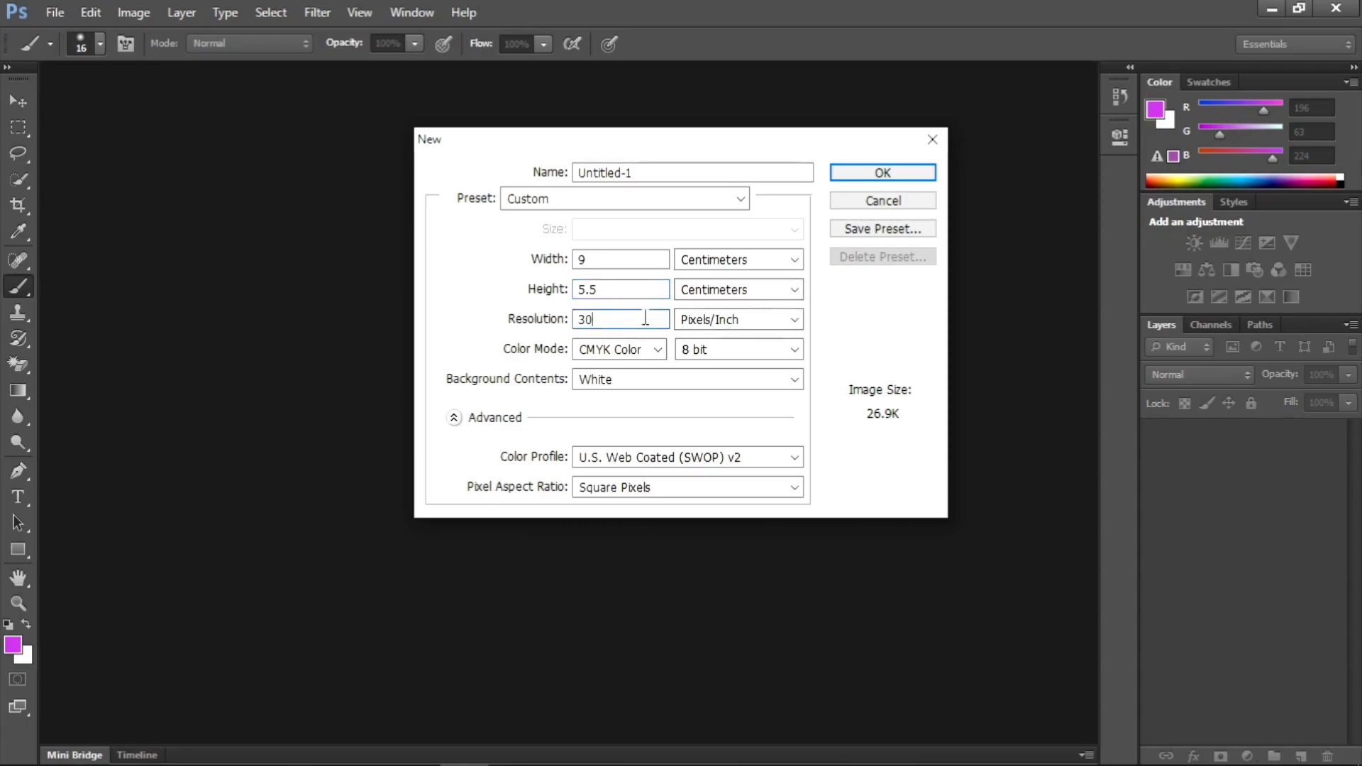
{"action": "type", "text": "0"}
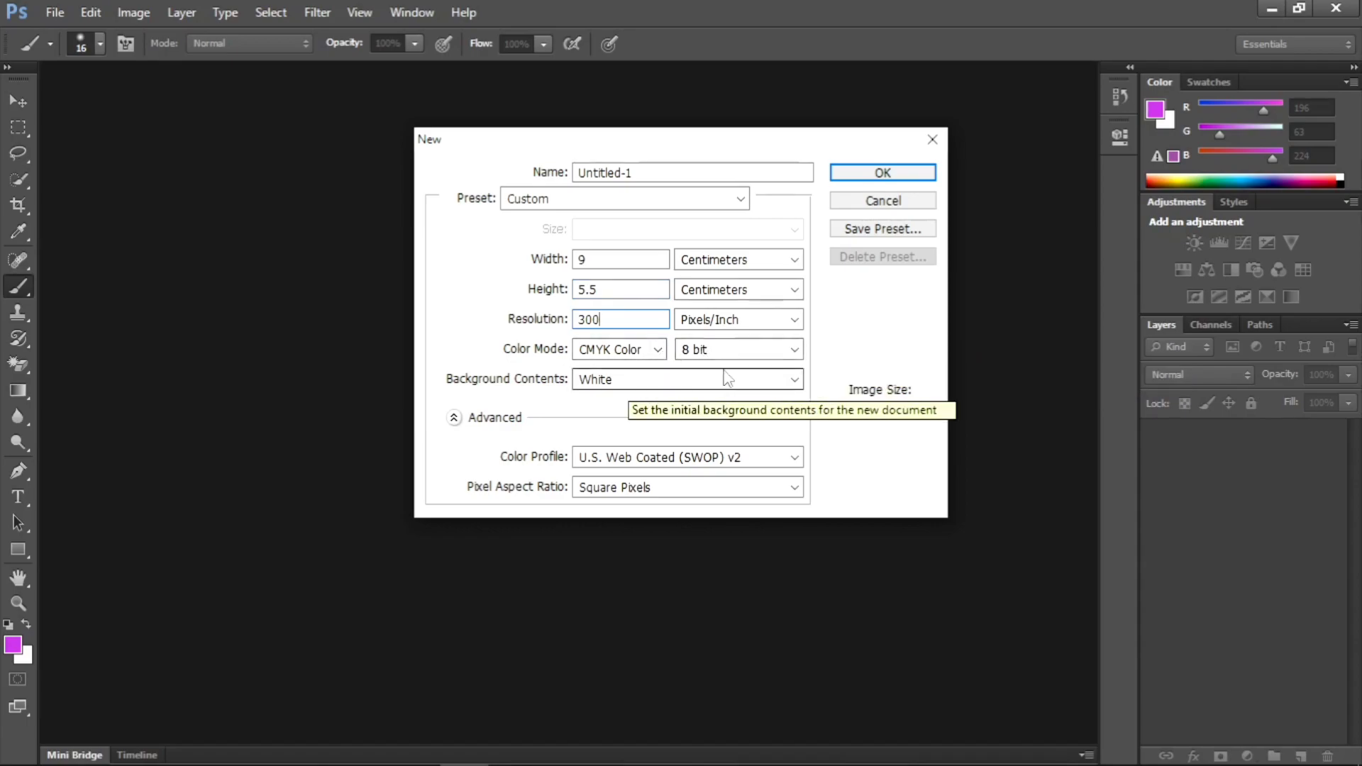
- Try Background Color as the background contents, return to White, and create the 9 × 5.5 cm document
{"action": "left_click", "coordinate": [727, 378]}
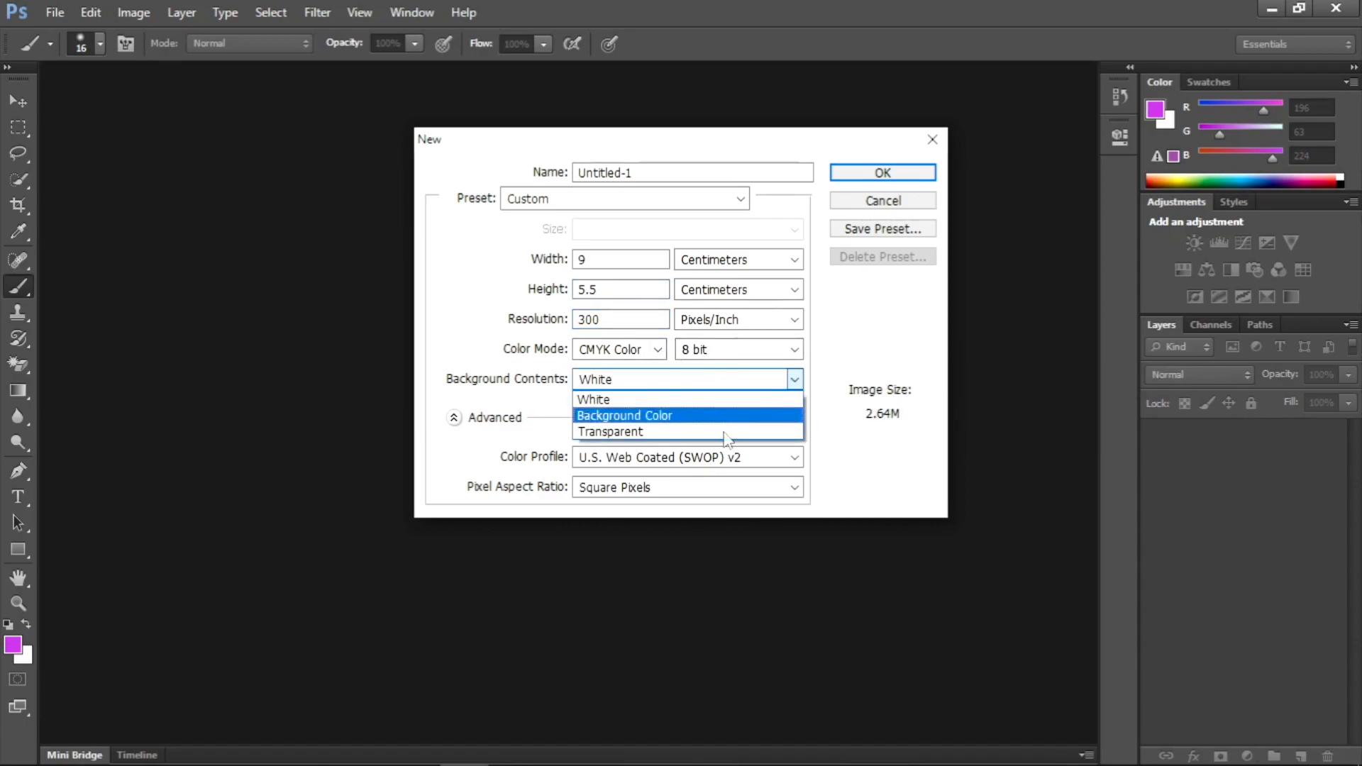
{"action": "left_click", "coordinate": [662, 416]}
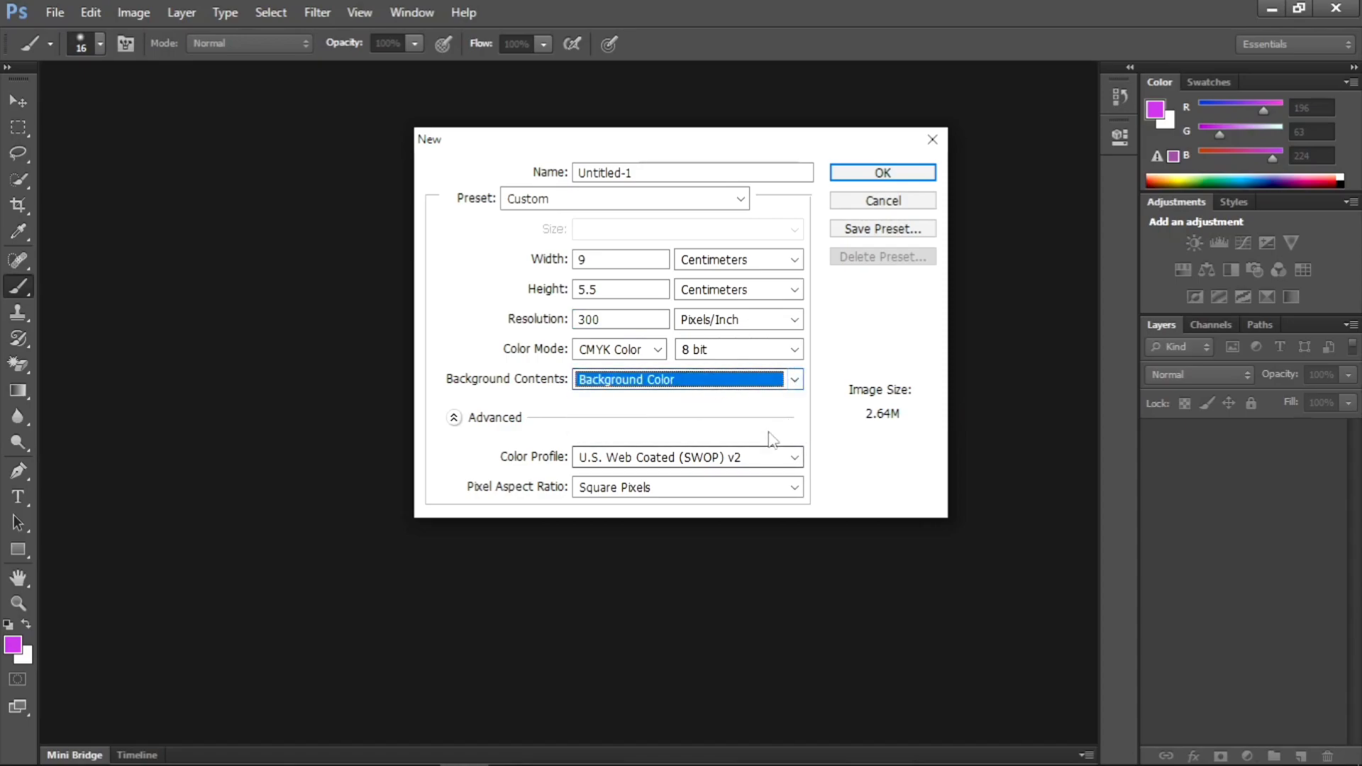
{"action": "left_click", "coordinate": [796, 381]}
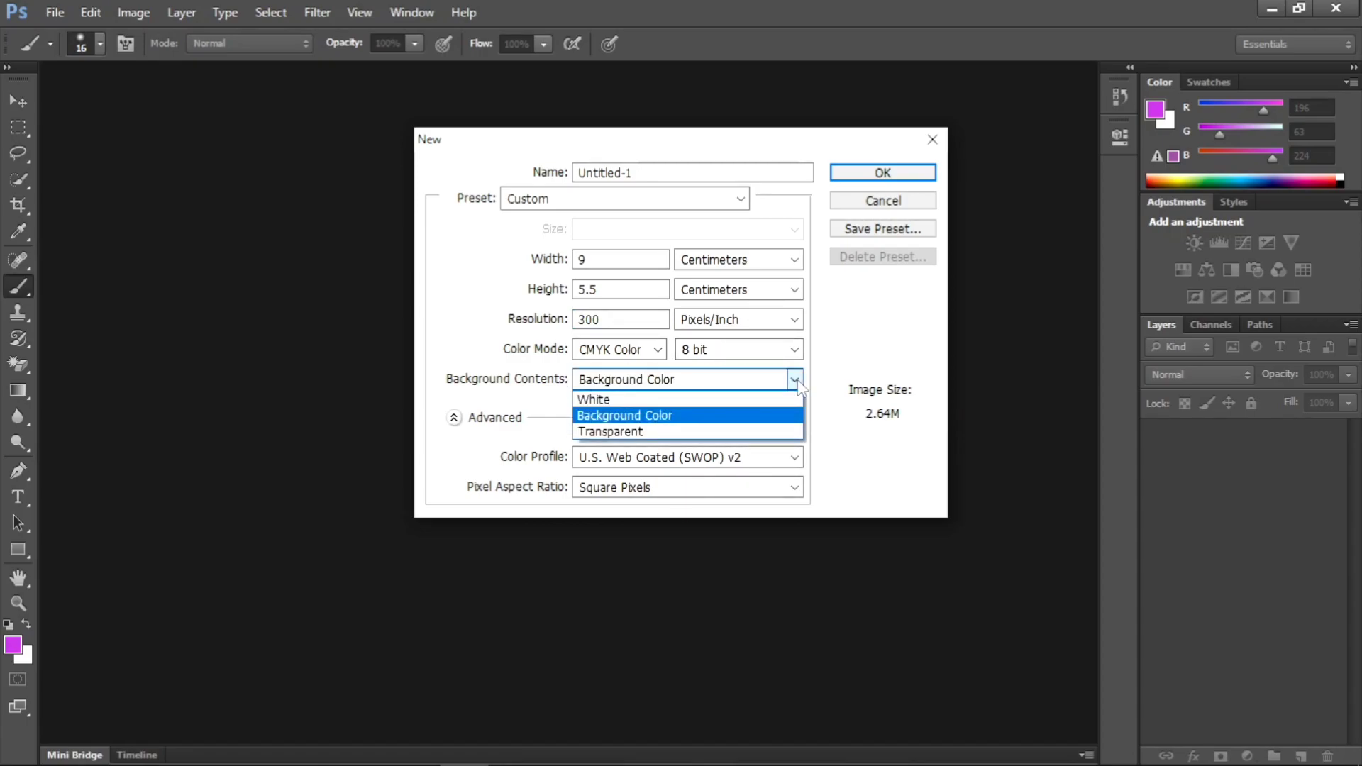
{"action": "left_click", "coordinate": [714, 410]}
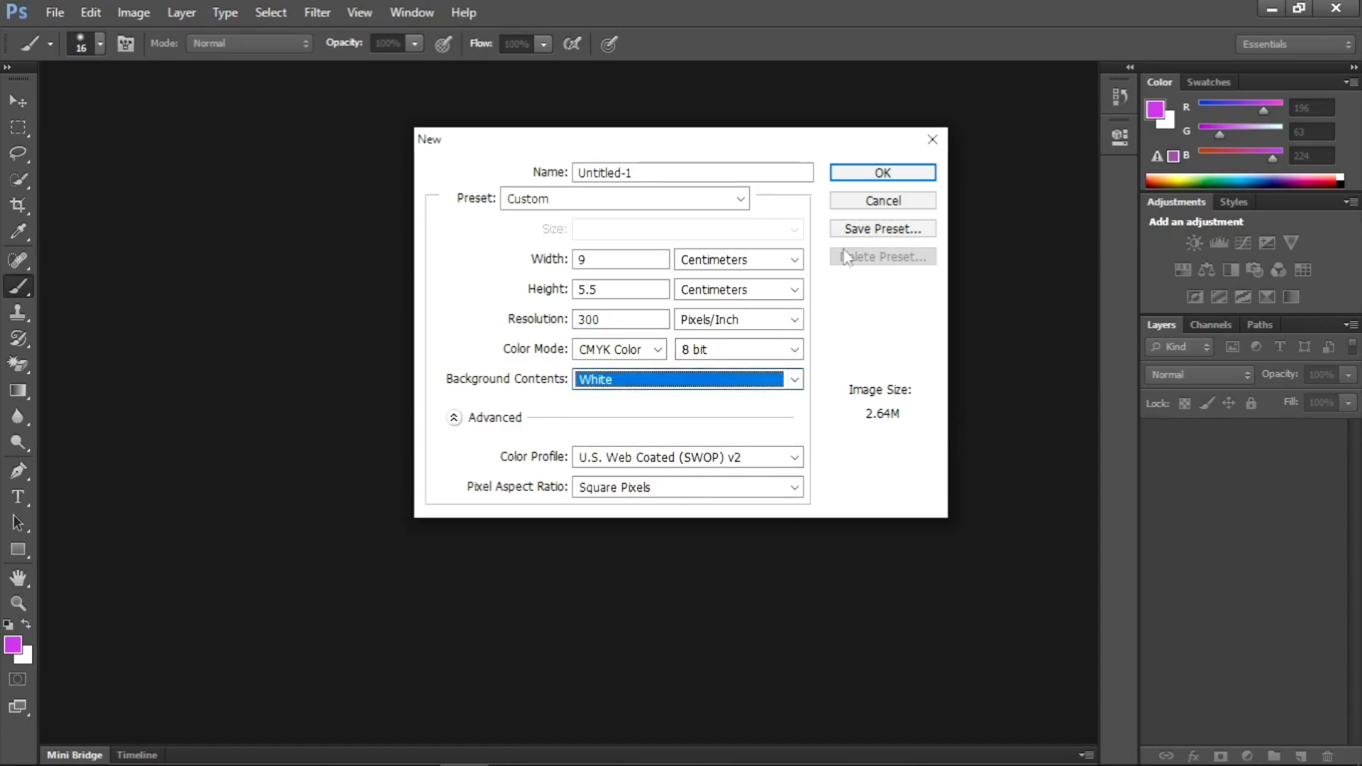
{"action": "left_click", "coordinate": [878, 177]}
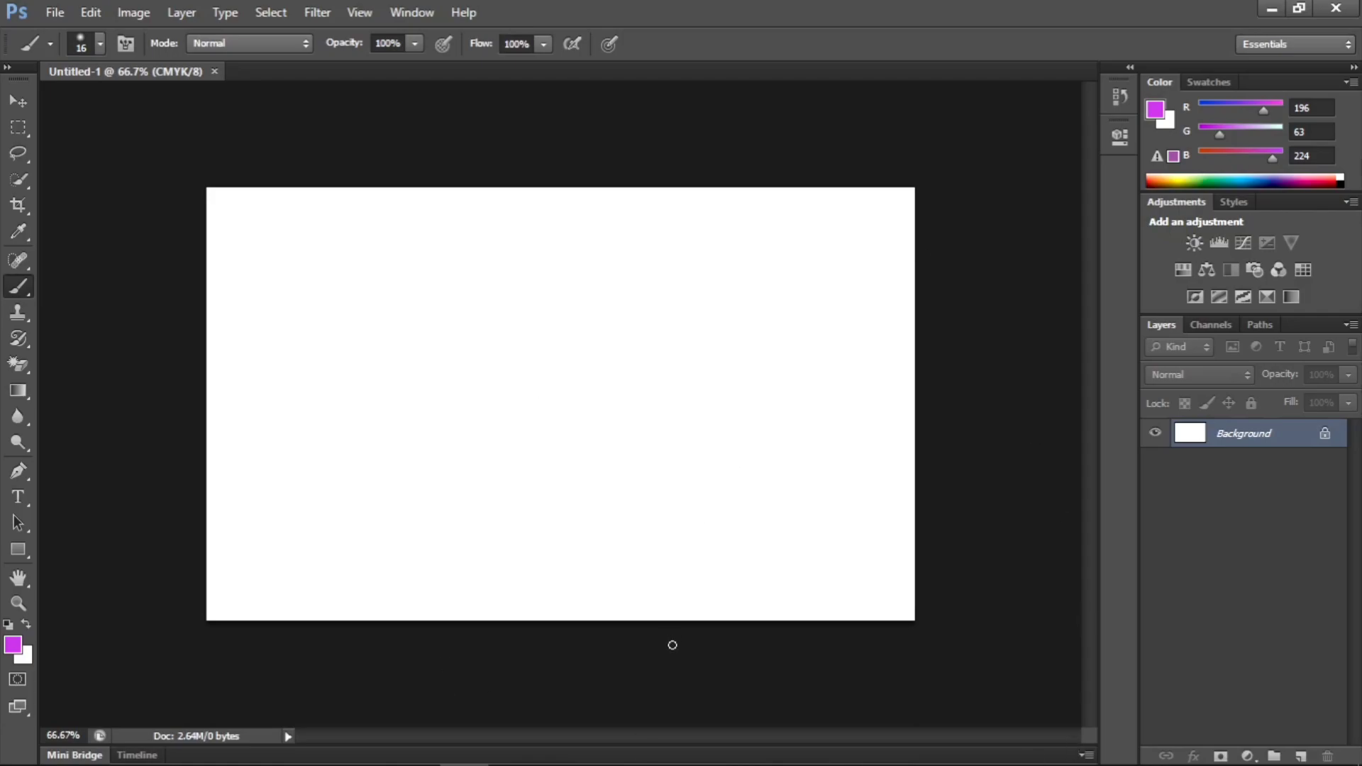
- Close the blank 9 × 5.5 cm document and start a further new document
{"action": "left_click", "coordinate": [214, 71]}
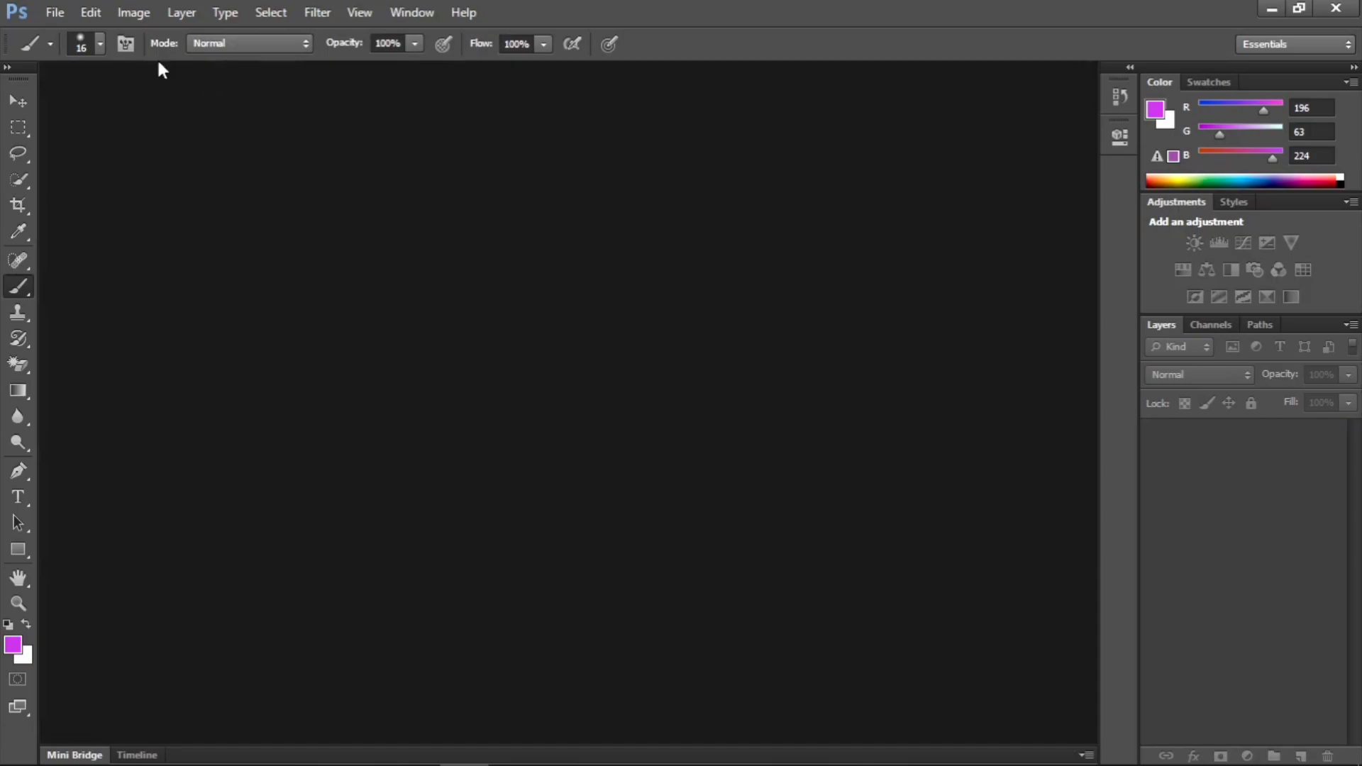
{"action": "left_click", "coordinate": [61, 16]}
{"action": "left_click", "coordinate": [71, 31]}
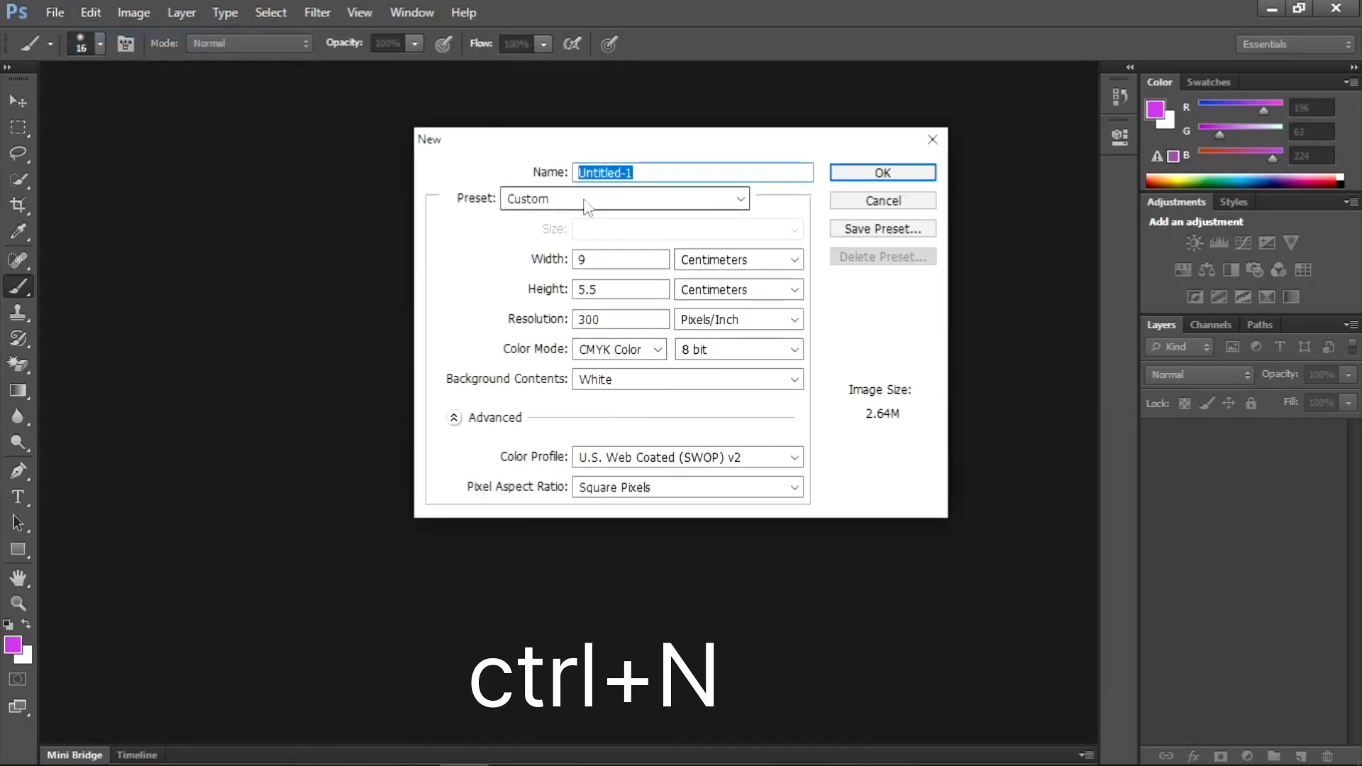
- Set the new document's width to 6 inches
{"action": "left_click", "coordinate": [602, 261]}
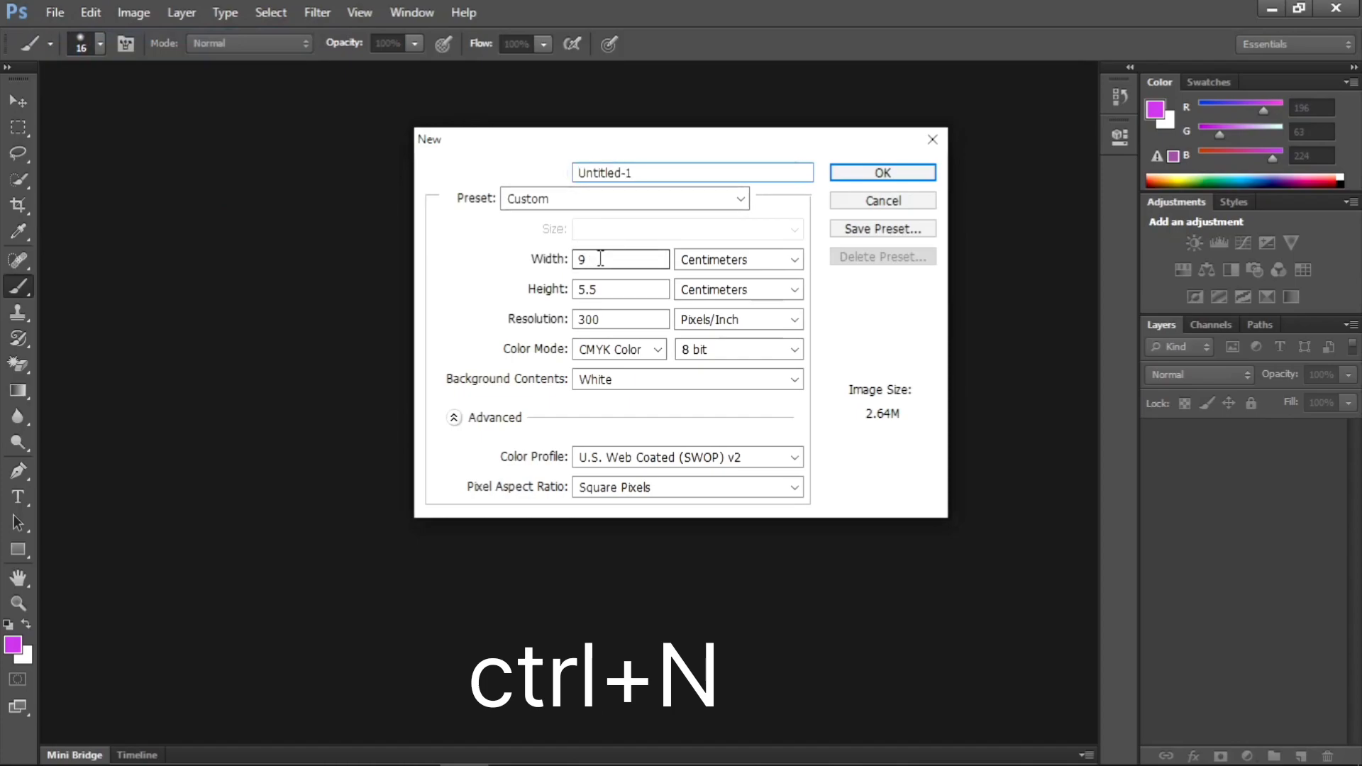
{"action": "key", "text": "BackSpace"}
{"action": "type", "text": "6"}
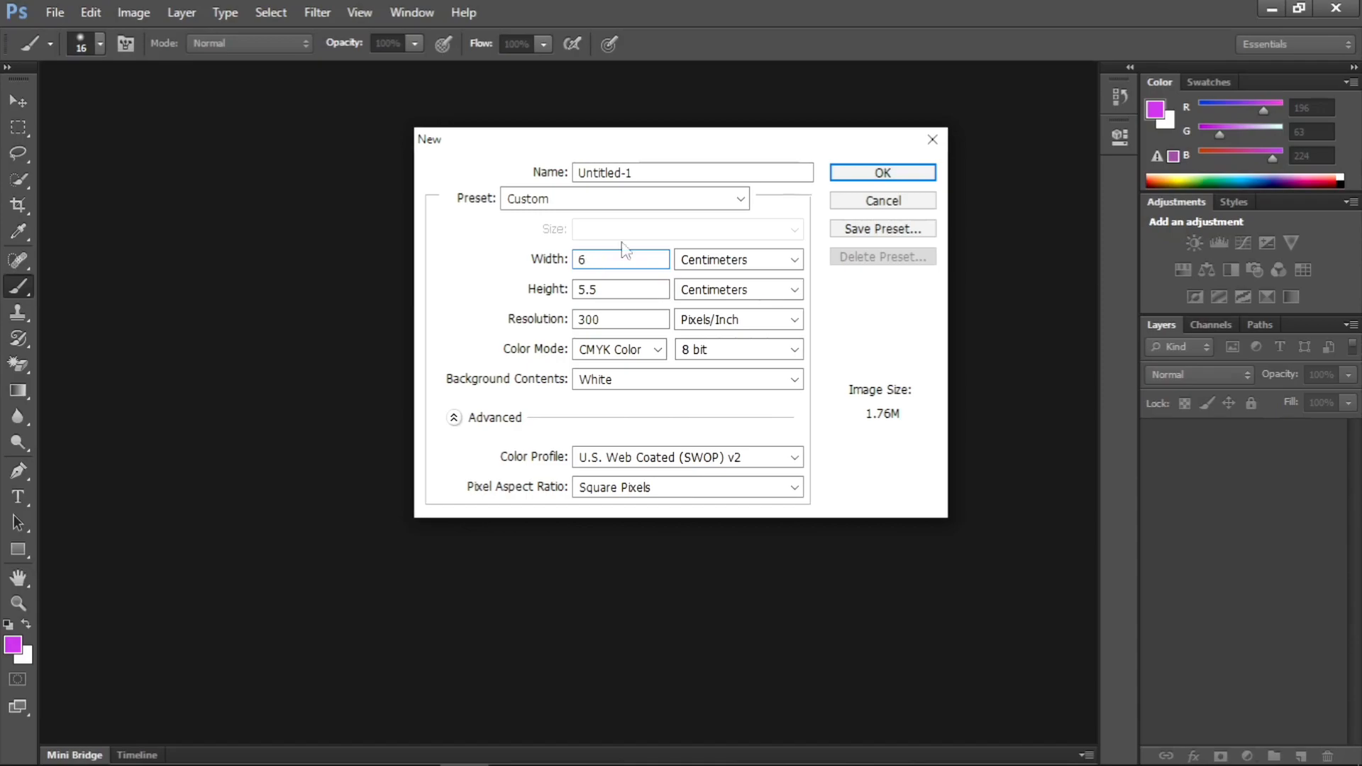
{"action": "left_click", "coordinate": [772, 261]}
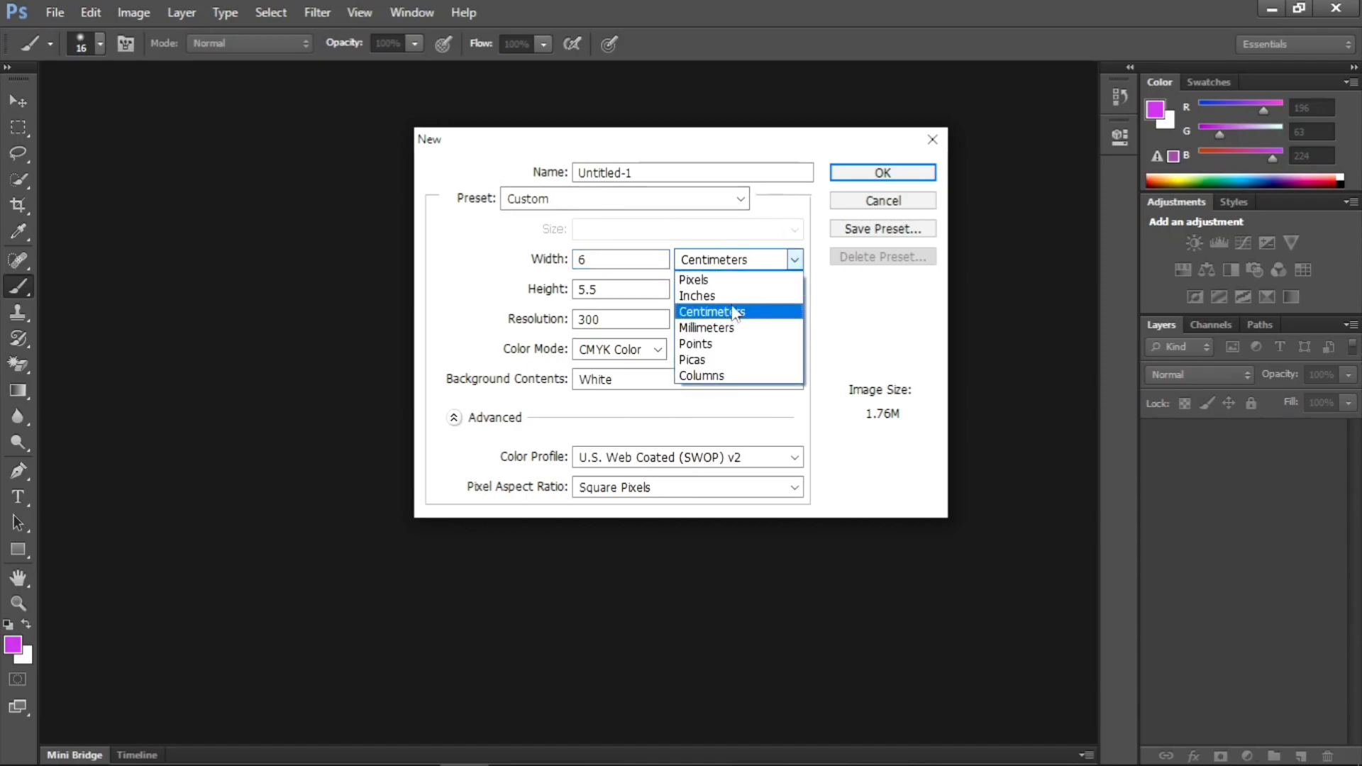
{"action": "left_click", "coordinate": [730, 296]}
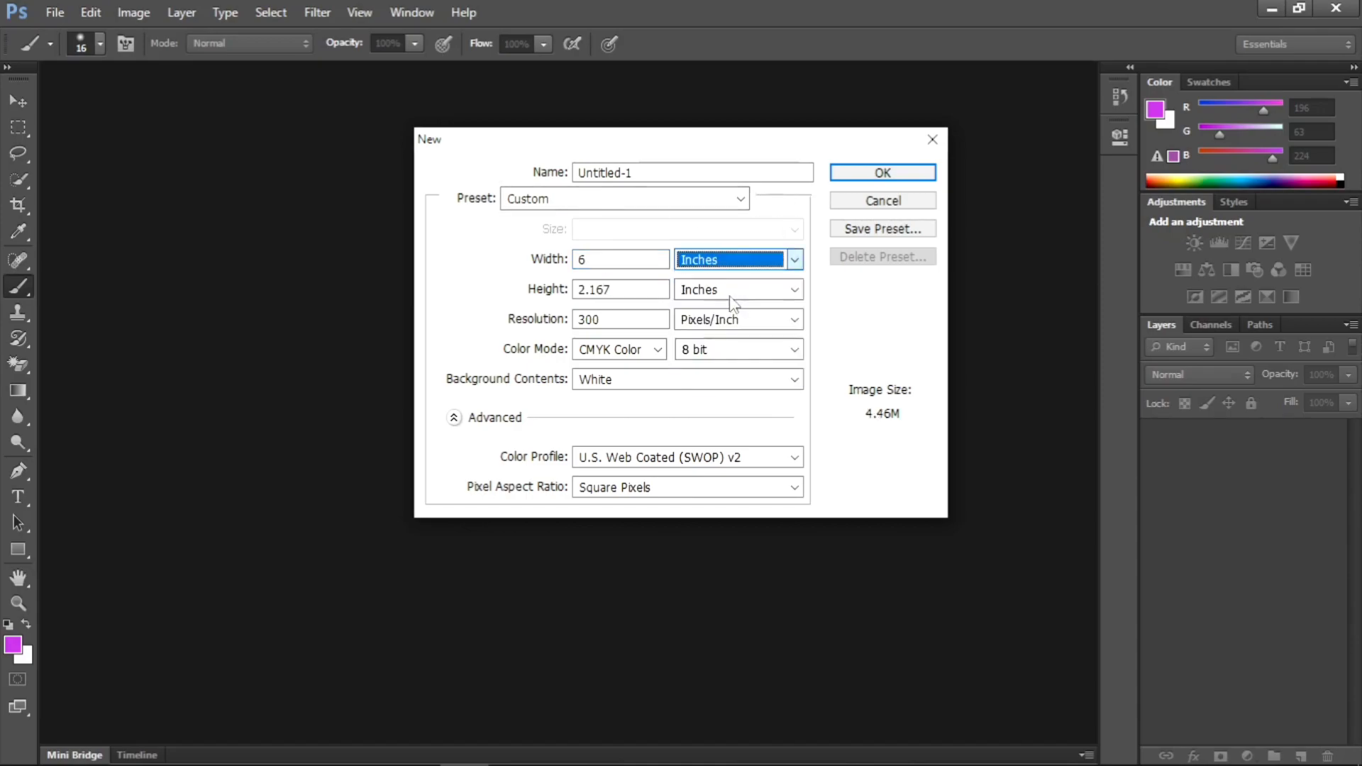
- Set the new document's height to 4 inches
{"action": "left_click", "coordinate": [643, 287]}
{"action": "key", "text": "BackSpace"}
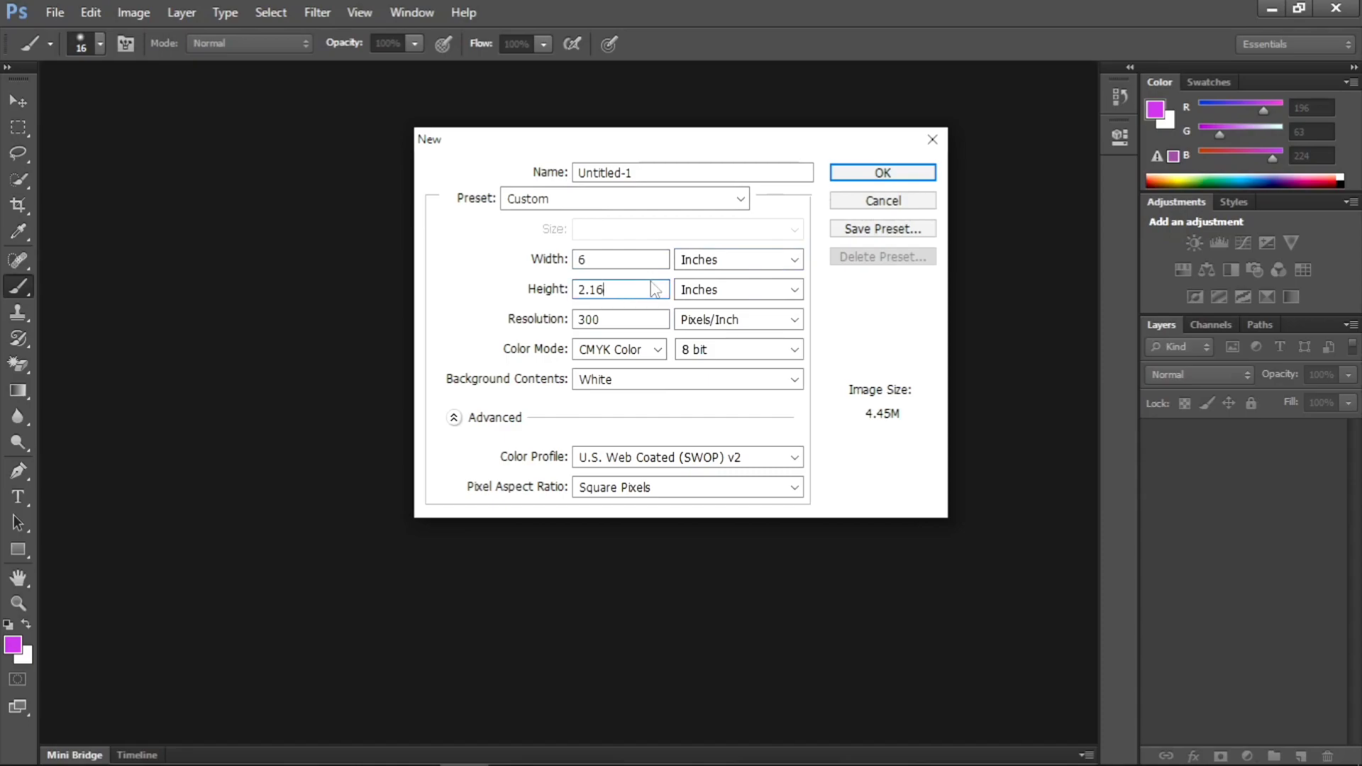
{"action": "key", "text": "BackSpace"}
{"action": "key", "text": "BackSpace"}
{"action": "key", "text": "BackSpace"}
{"action": "key", "text": "BackSpace"}
{"action": "type", "text": "4"}
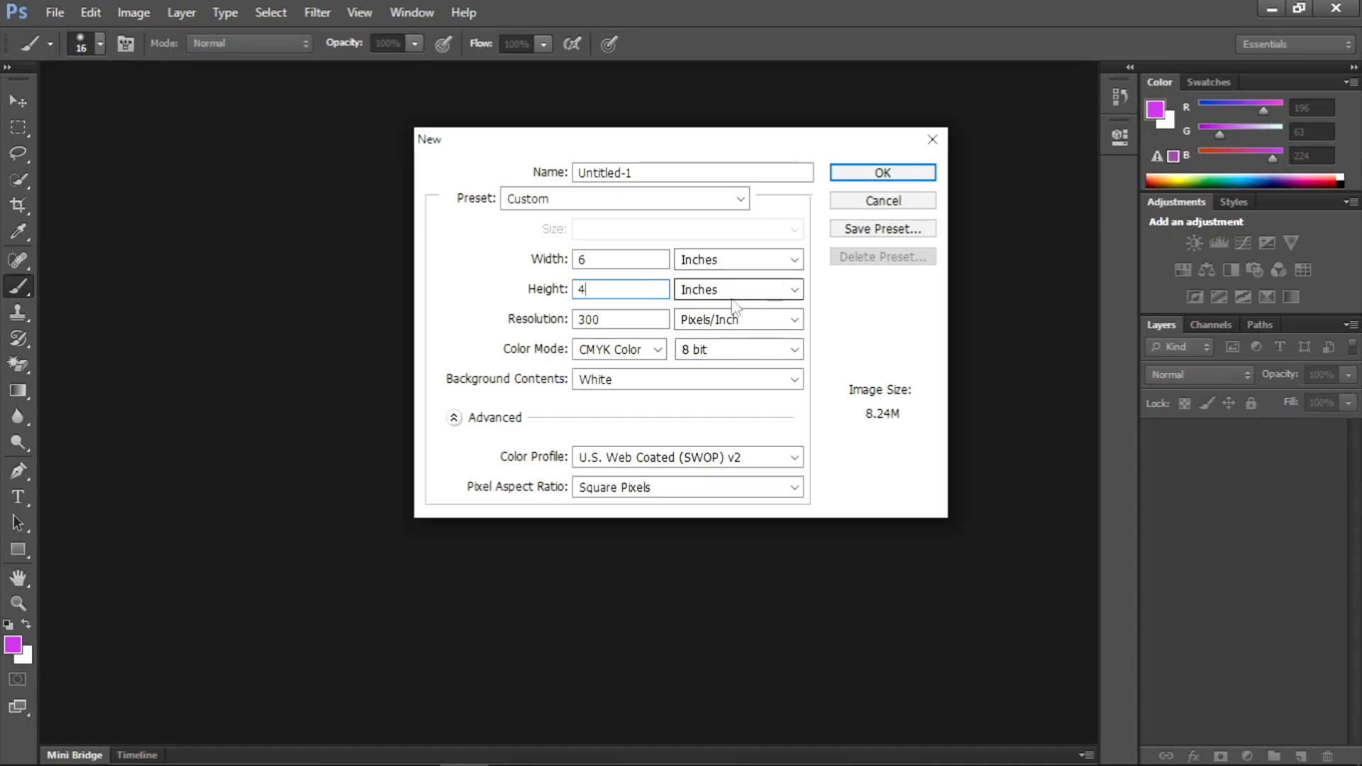
- Set the resolution of the 6 × 4 inch document to 200 pixels/inch
{"action": "left_click", "coordinate": [612, 318]}
{"action": "key", "text": "BackSpace"}
{"action": "key", "text": "BackSpace"}
{"action": "key", "text": "BackSpace"}
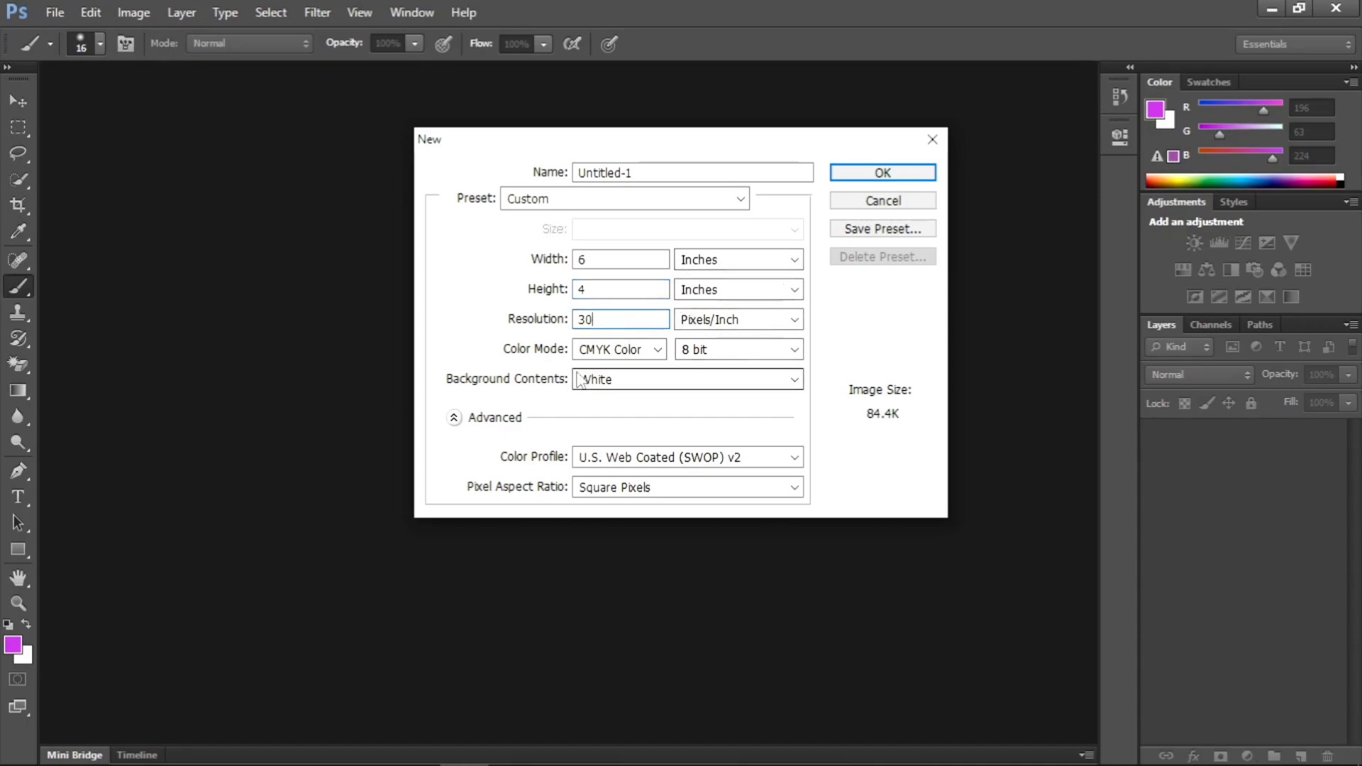
{"action": "type", "text": "200"}
- Set the color mode of the 6 × 4 inch document to RGB Color
{"action": "left_click", "coordinate": [643, 352]}
{"action": "left_click", "coordinate": [613, 401]}
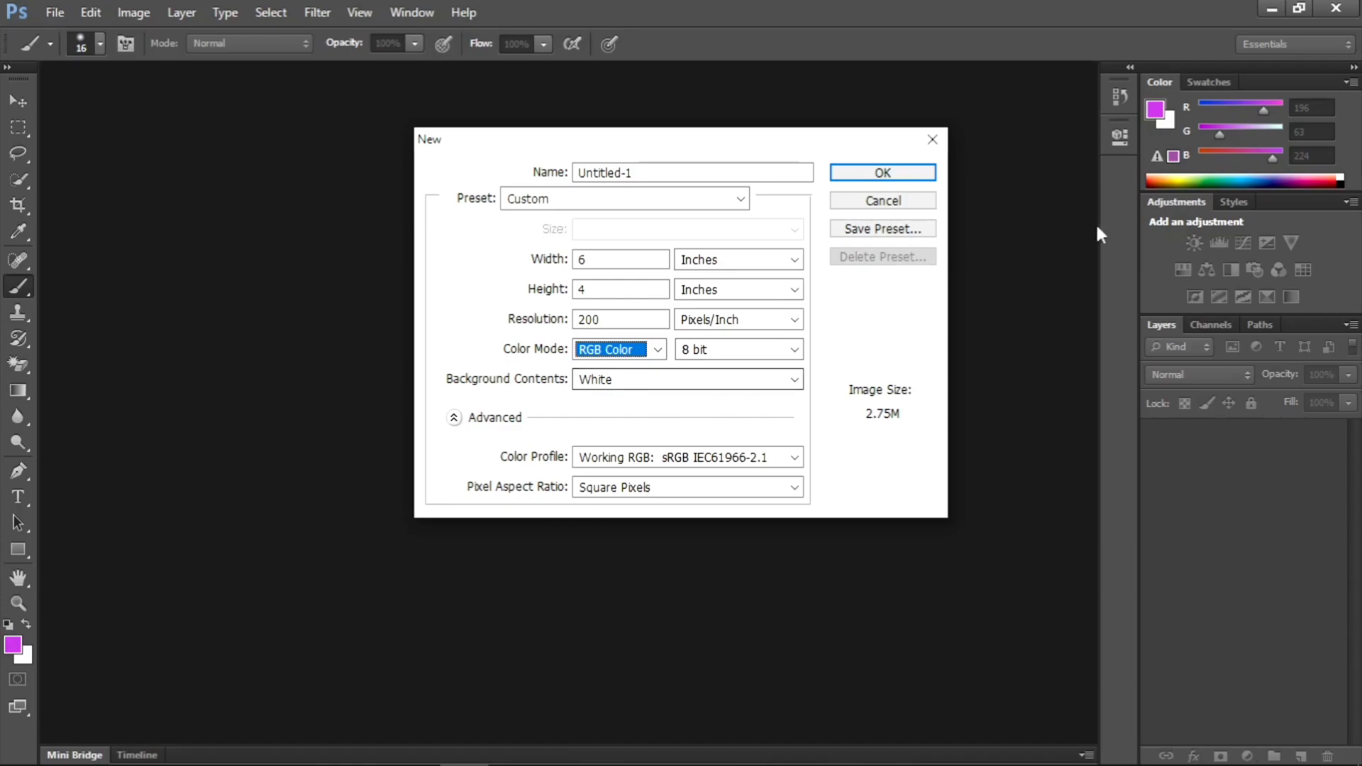
{"action": "left_click", "coordinate": [1152, 185]}
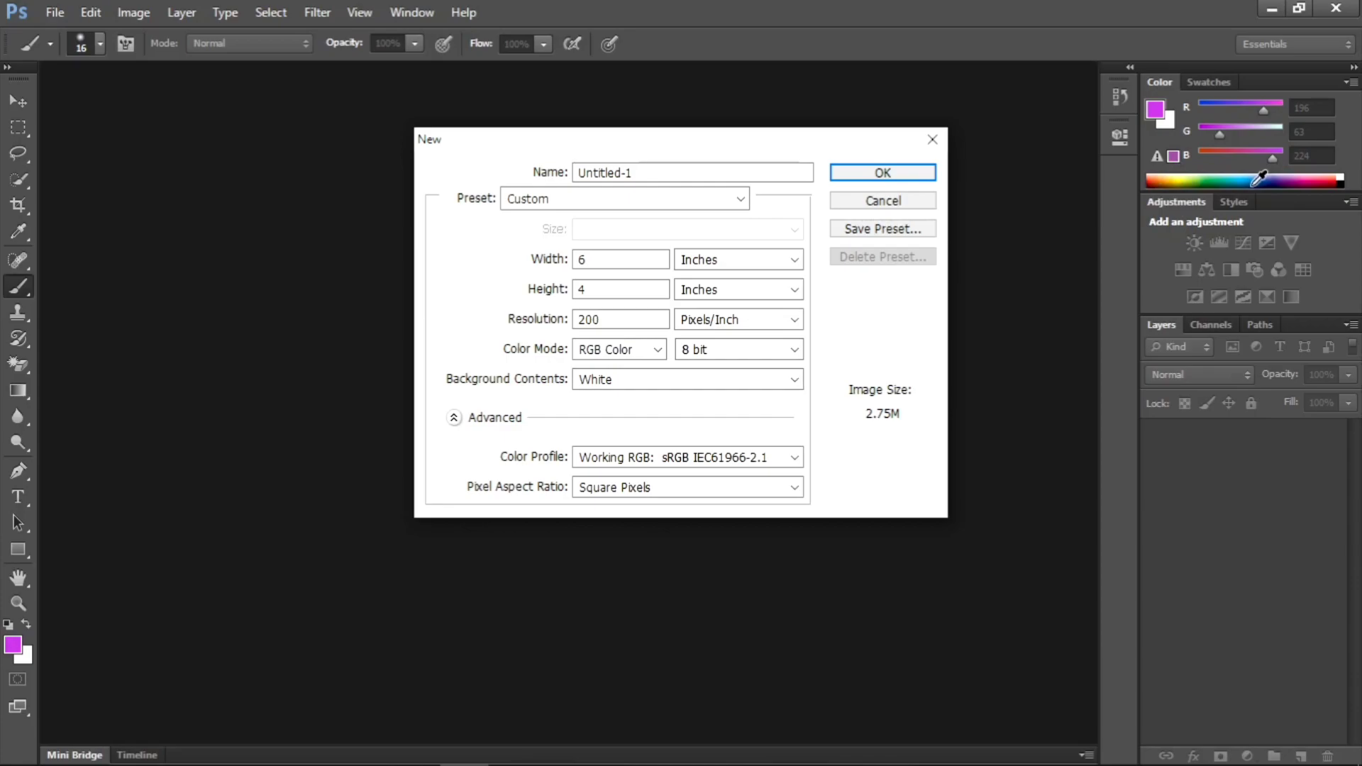
- Set the background contents to Background Color and close the new document settings
{"action": "left_click", "coordinate": [684, 380]}
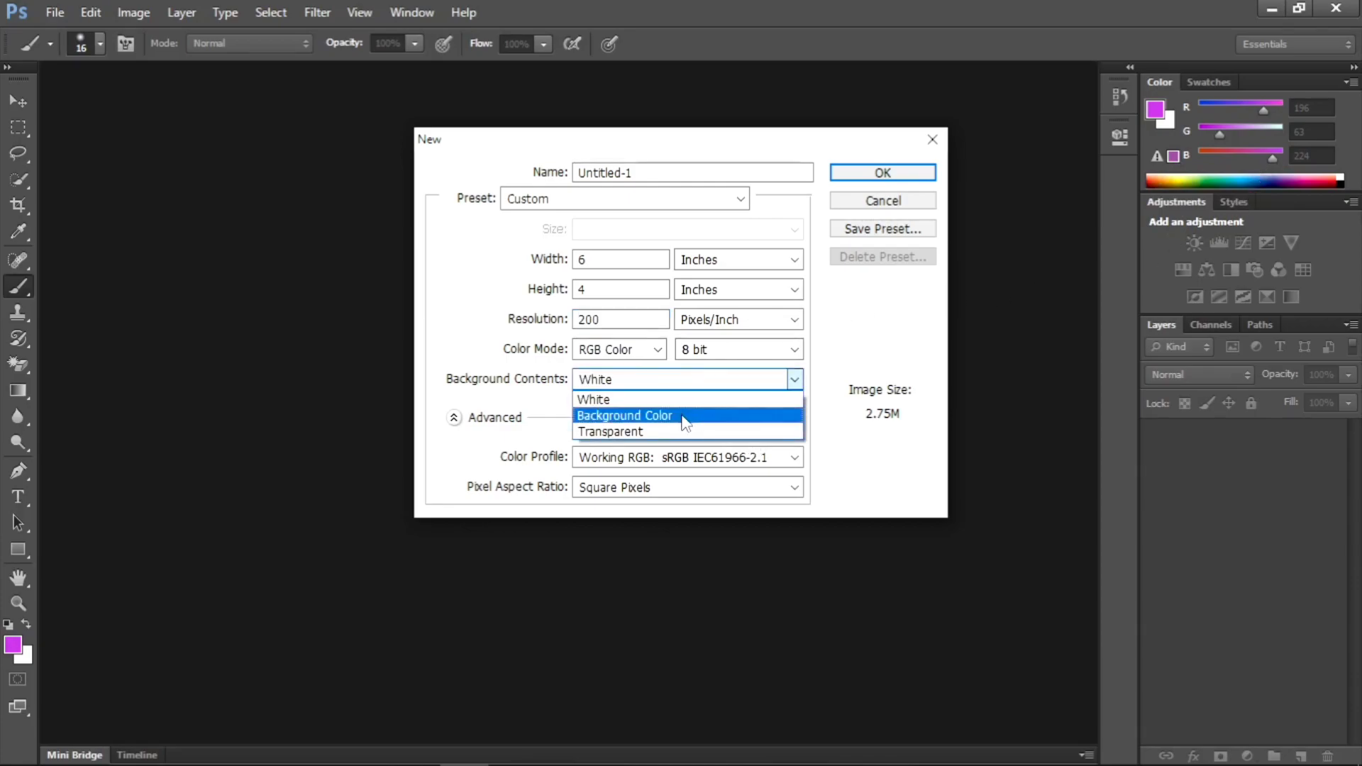
{"action": "left_click", "coordinate": [687, 416]}
{"action": "left_click", "coordinate": [883, 201]}
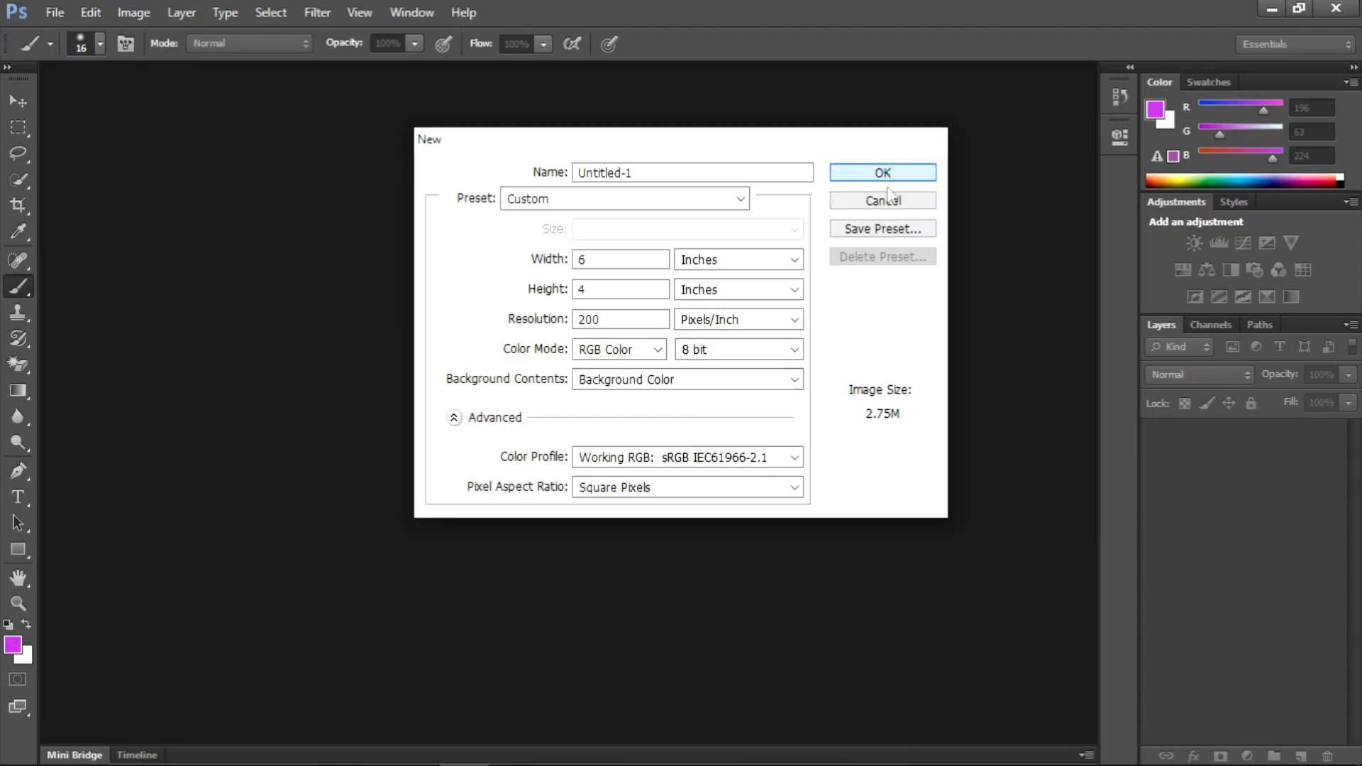